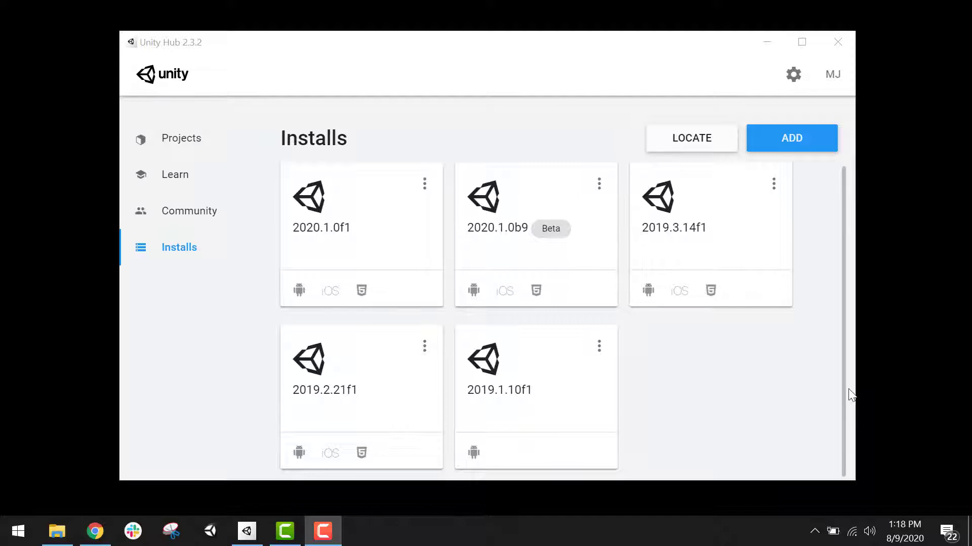
Create a 3D project named WhiteboxDemo with Unity version 2020.1.0f1
{"action": "left_click", "coordinate": [179, 146]}
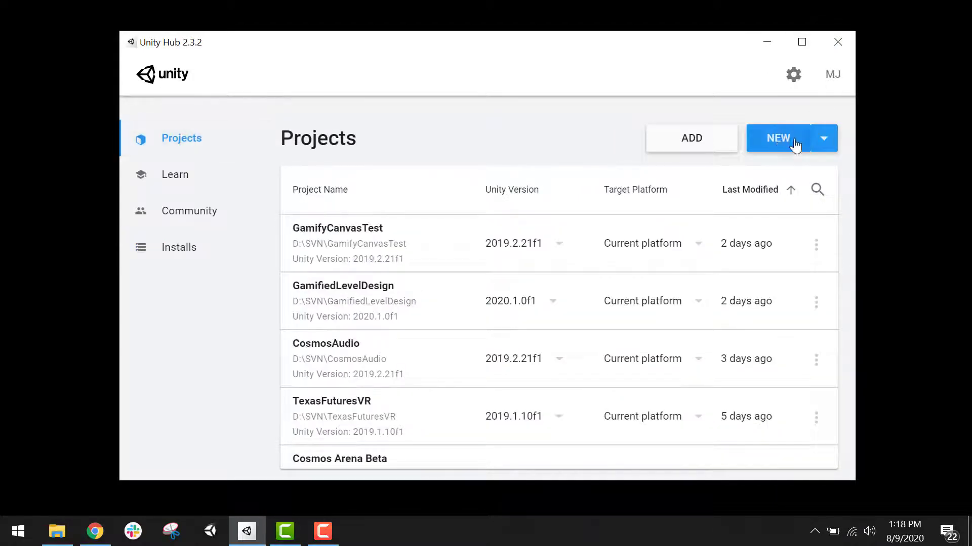
{"action": "left_click", "coordinate": [822, 141]}
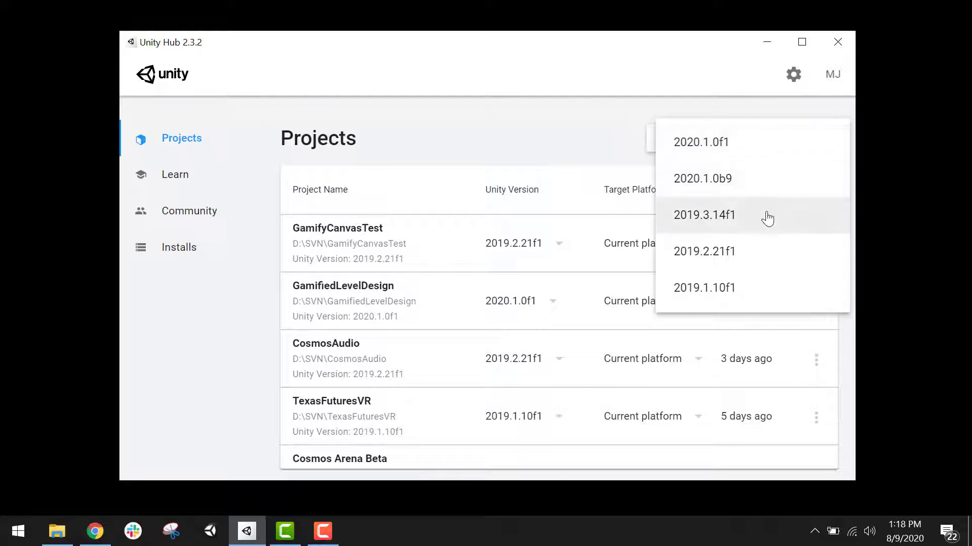
{"action": "left_click", "coordinate": [742, 157]}
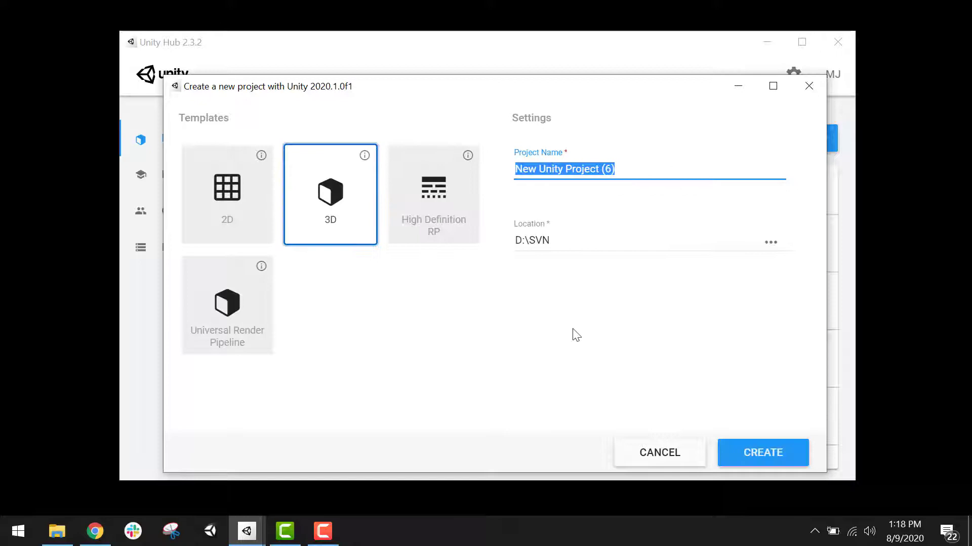
{"action": "type", "text": "WhiteboxDemo"}
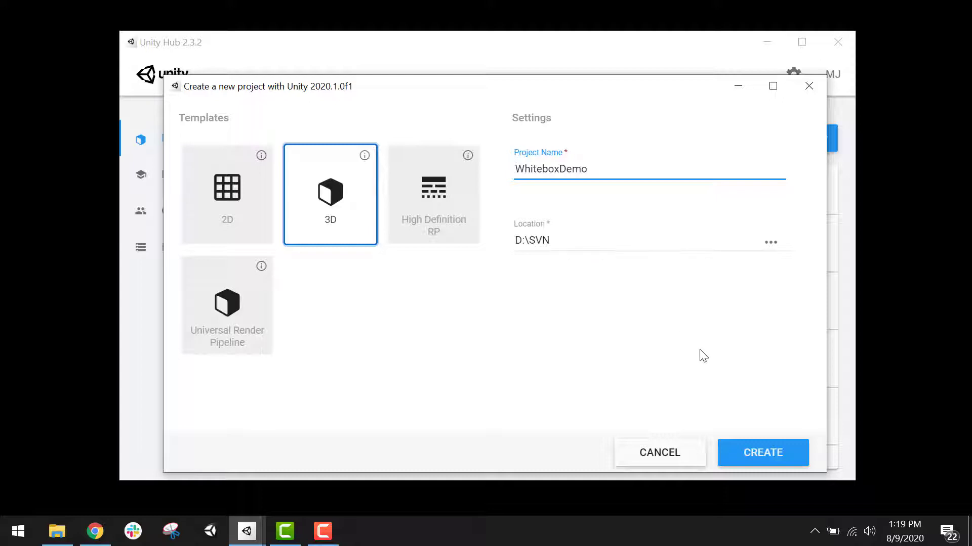
{"action": "left_click", "coordinate": [763, 455]}
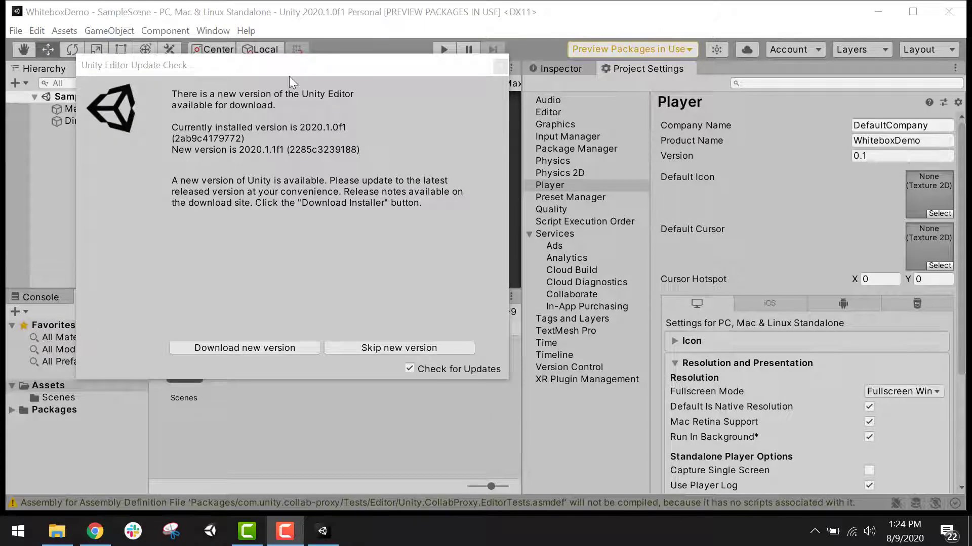
Dismiss the editor update notice and bring up the Inspector, narrowing it to give the Game view more width
{"action": "left_click_drag", "start_coordinate": [229, 66], "coordinate": [268, 95]}
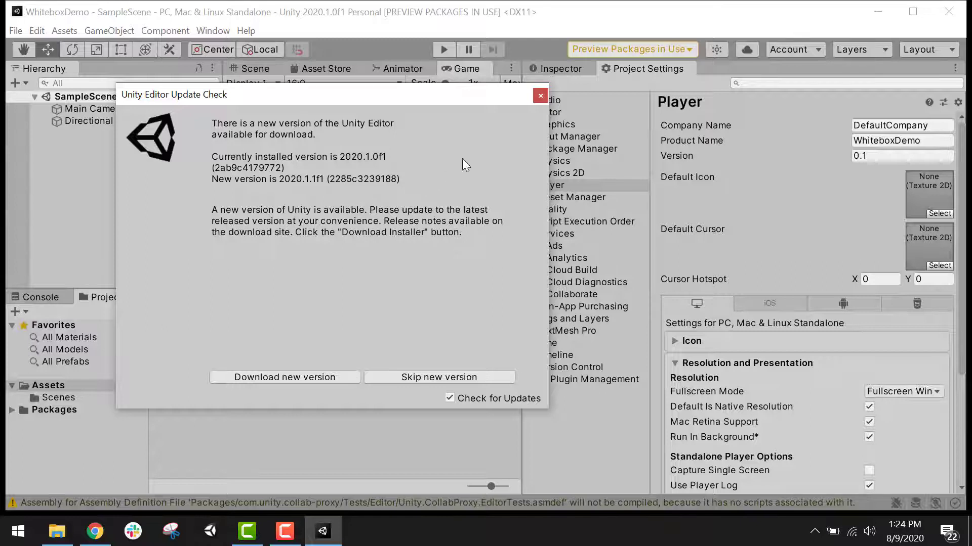
{"action": "left_click", "coordinate": [536, 96]}
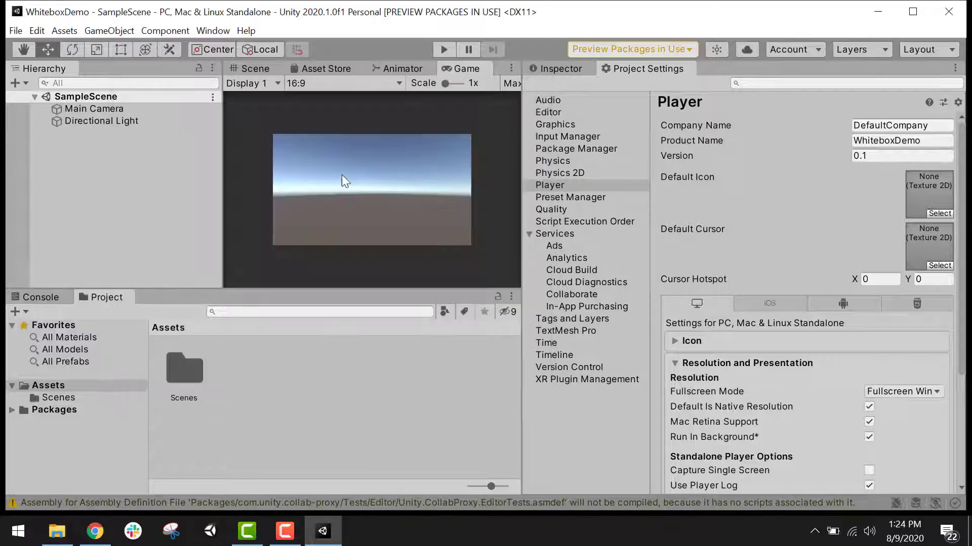
{"action": "left_click", "coordinate": [548, 65]}
{"action": "left_click_drag", "start_coordinate": [521, 127], "coordinate": [594, 127]}
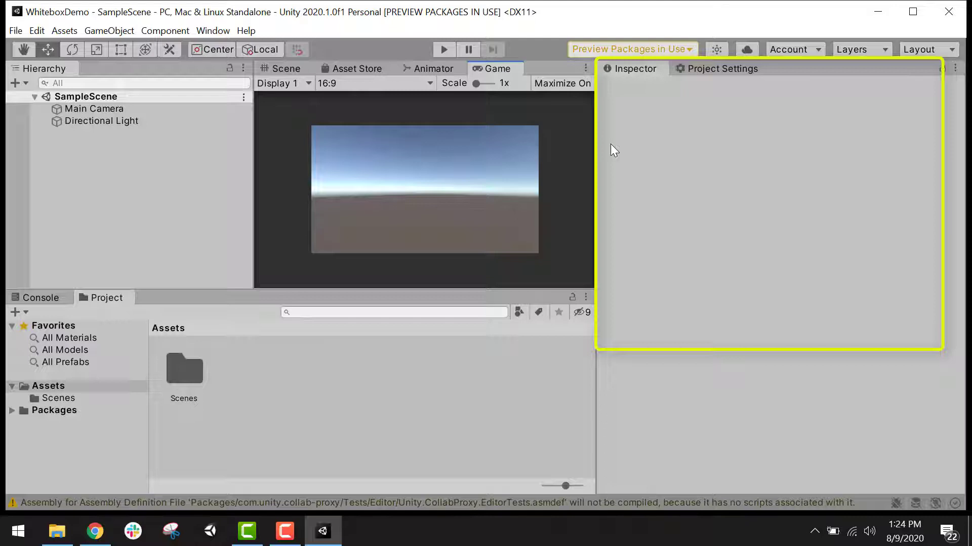
Examine the Main Camera and its surroundings in the Scene view from several angles
{"action": "left_click", "coordinate": [69, 112]}
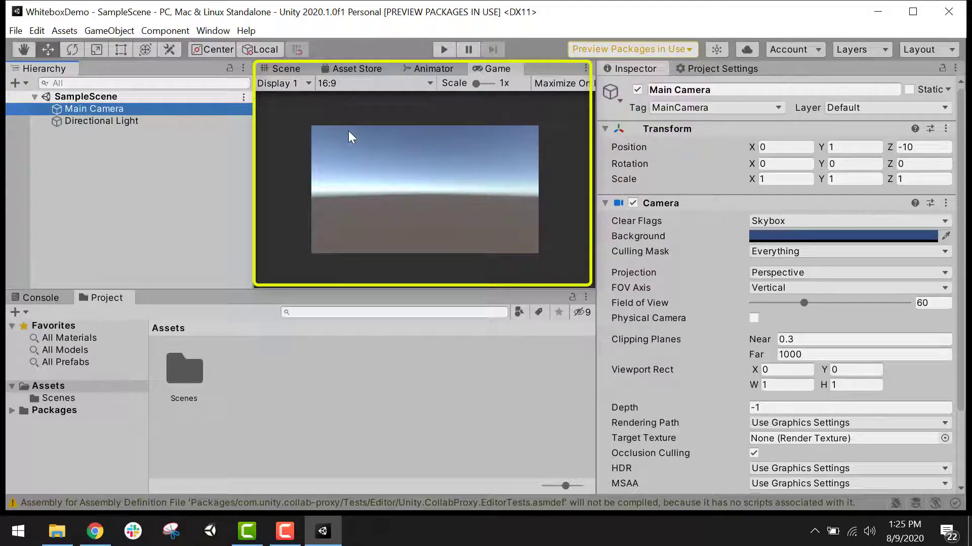
{"action": "left_click", "coordinate": [279, 70]}
{"action": "left_click_drag", "start_coordinate": [305, 125], "coordinate": [382, 164], "text": "alt"}
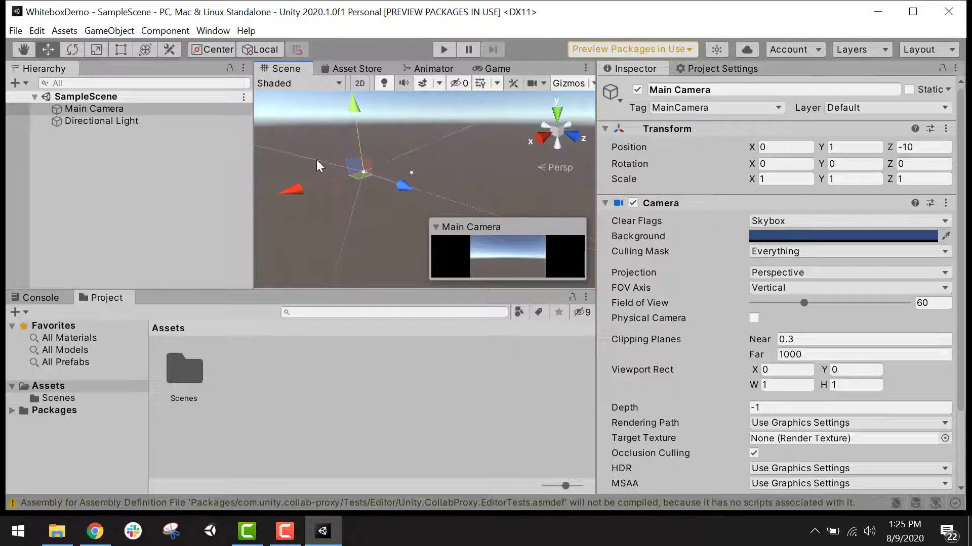
{"action": "left_click_drag", "start_coordinate": [319, 166], "coordinate": [473, 162]}
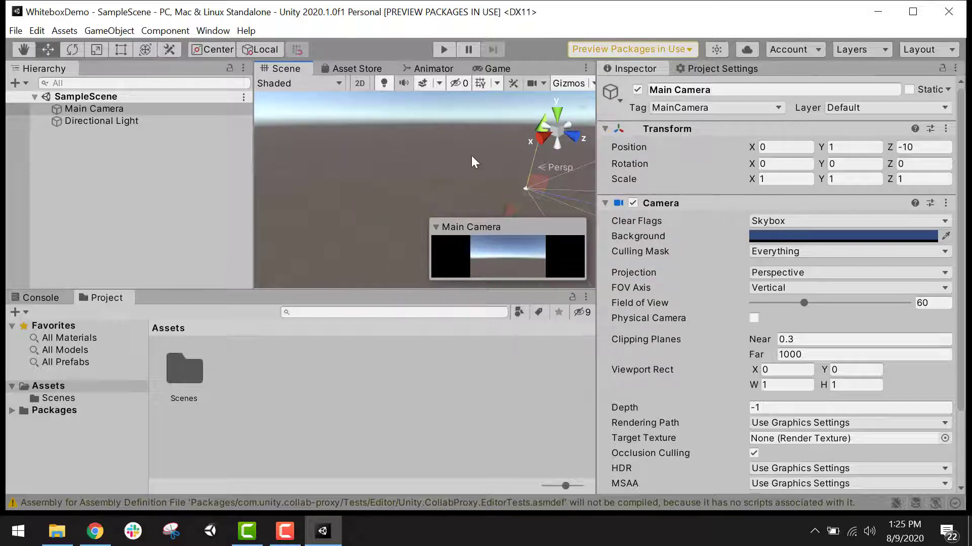
{"action": "middle_click_drag", "start_coordinate": [471, 157], "coordinate": [253, 145]}
{"action": "middle_click_drag", "start_coordinate": [397, 177], "coordinate": [361, 169]}
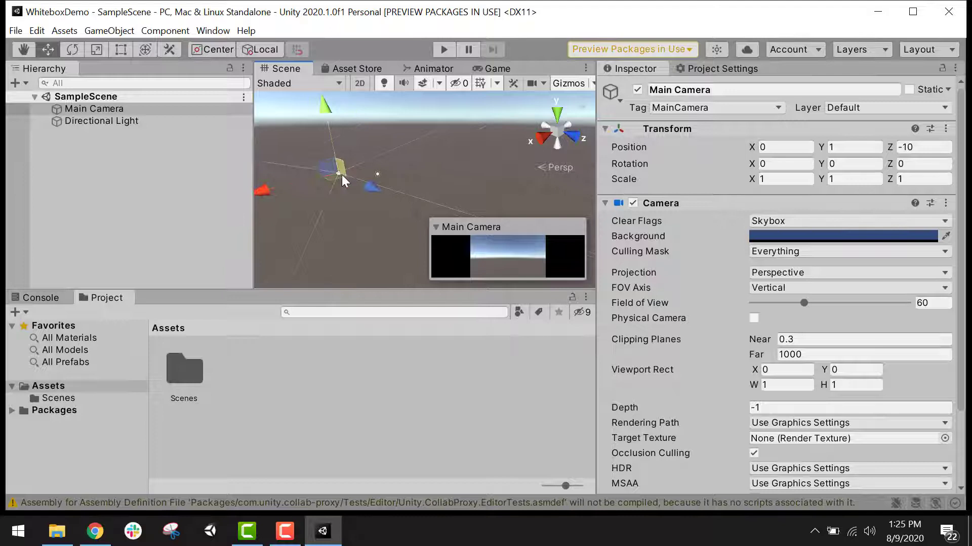
{"action": "left_click", "coordinate": [349, 192]}
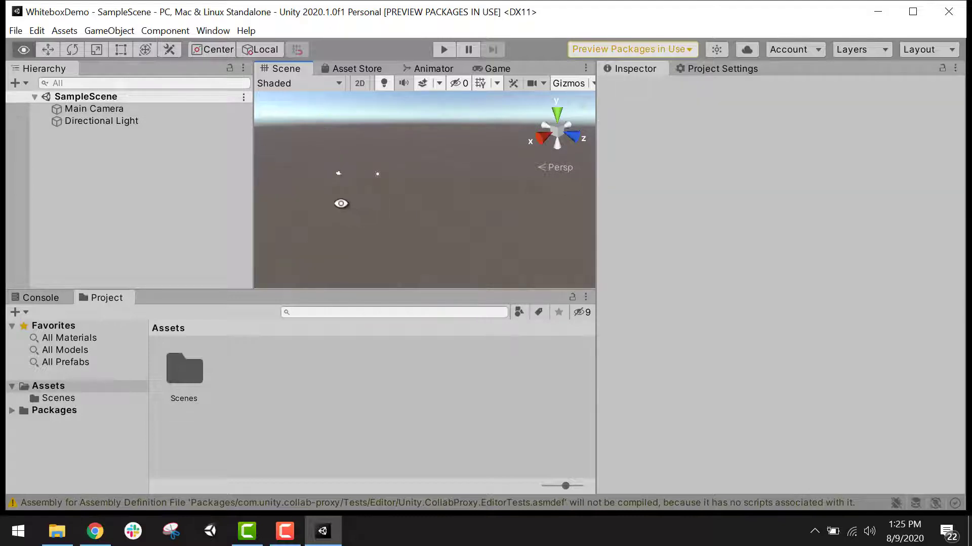
{"action": "left_click_drag", "start_coordinate": [341, 204], "coordinate": [550, 207], "text": "alt"}
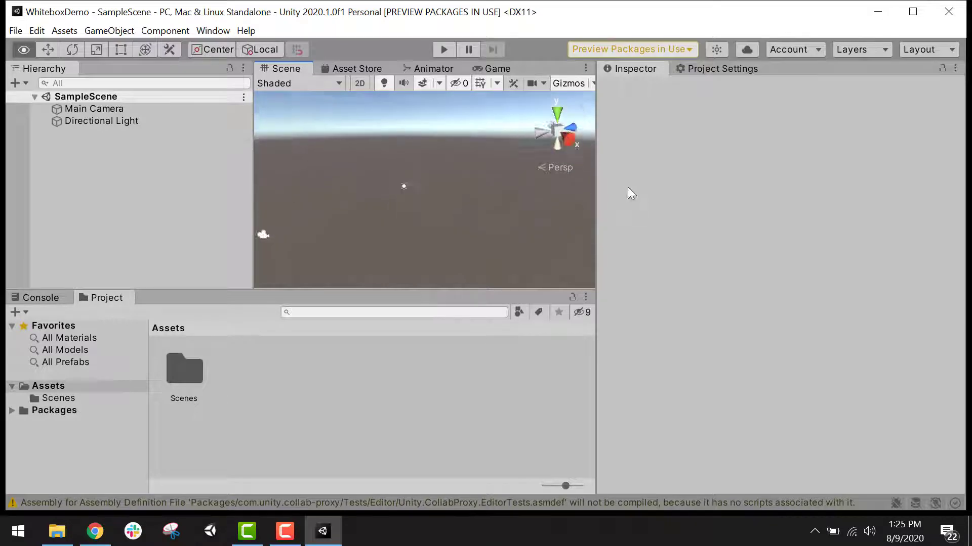
{"action": "left_click_drag", "start_coordinate": [628, 194], "coordinate": [403, 178], "text": "alt"}
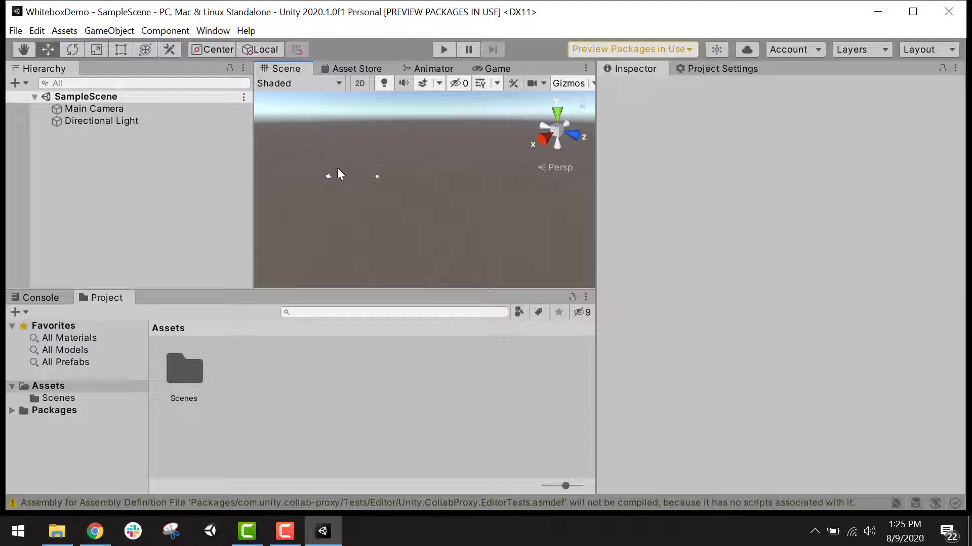
Compare the Inspector properties and scene placement of the Main Camera and the Directional Light
{"action": "left_click", "coordinate": [99, 108]}
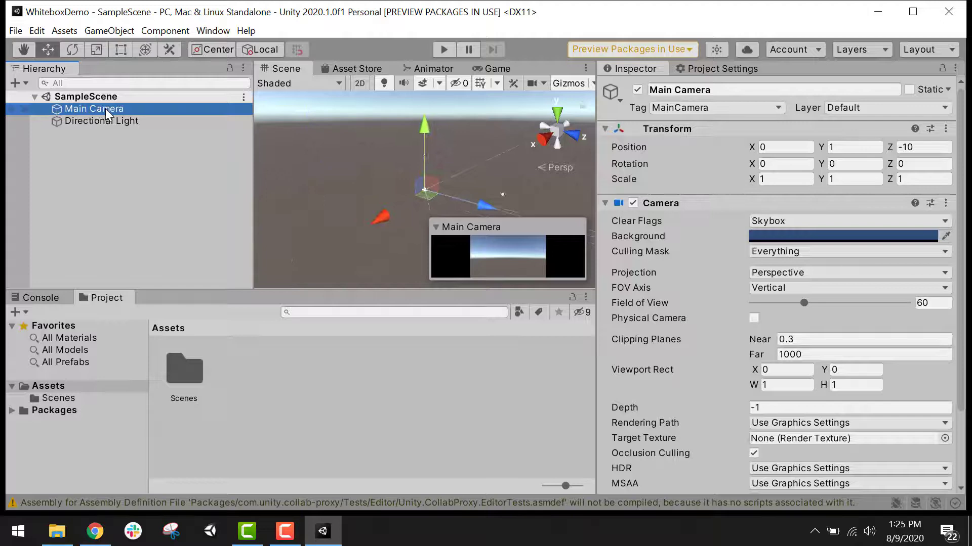
{"action": "left_click", "coordinate": [103, 120]}
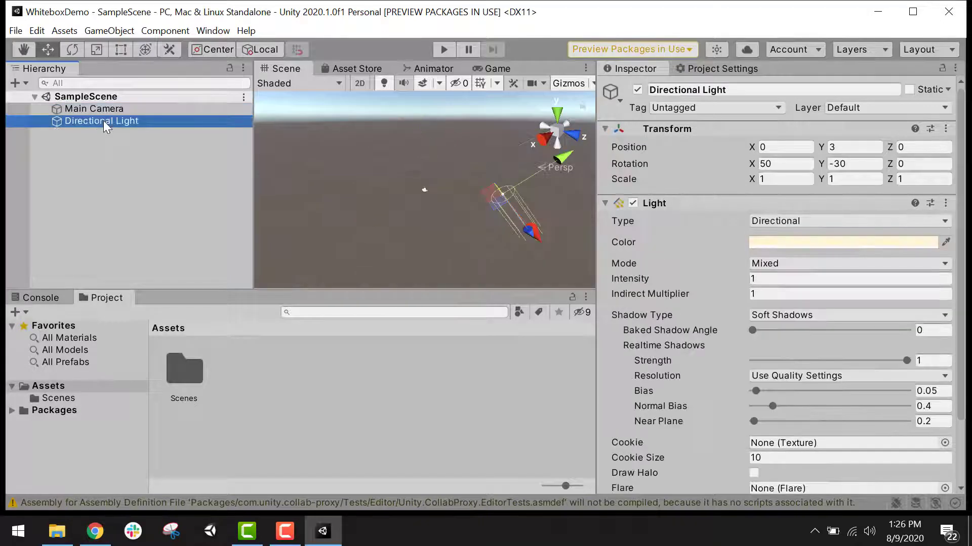
{"action": "left_click", "coordinate": [131, 109]}
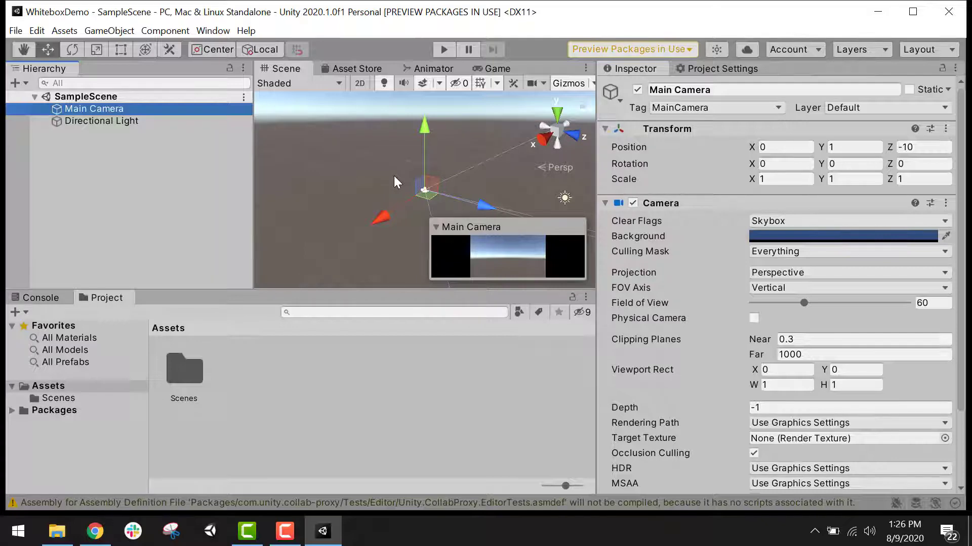
{"action": "left_click_drag", "start_coordinate": [394, 175], "coordinate": [511, 193], "text": "alt"}
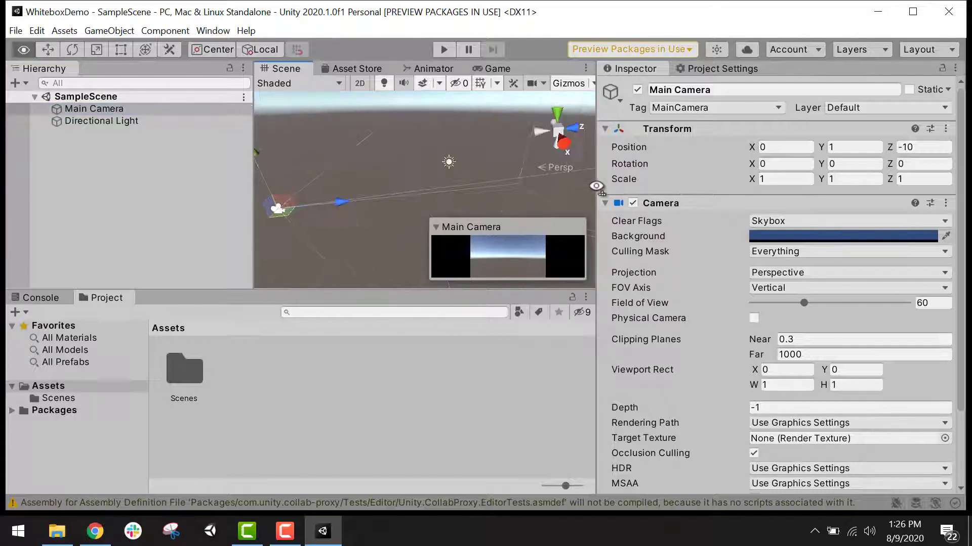
{"action": "left_click", "coordinate": [368, 184]}
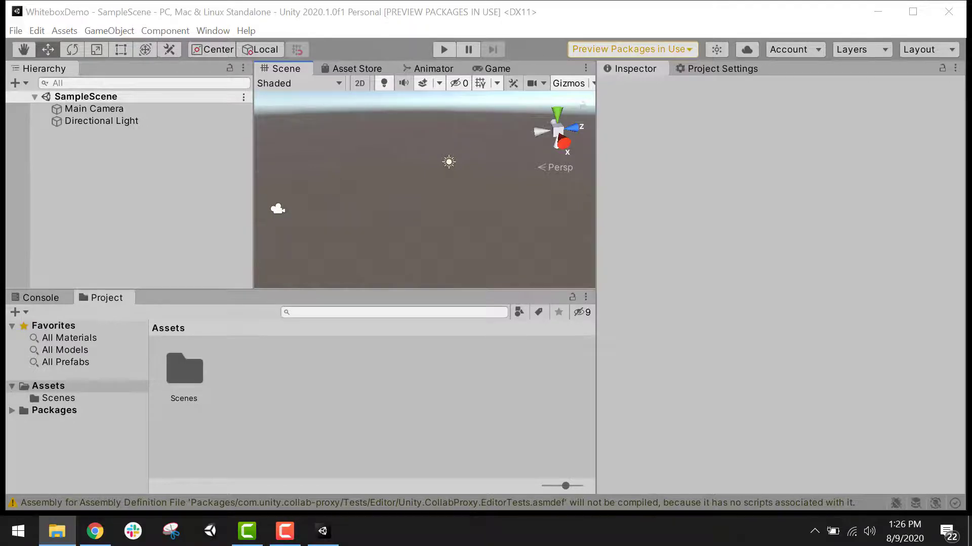
Import the levelLayout image from the Pictures folder into the project's Assets folder
{"action": "left_click_drag", "start_coordinate": [971, 195], "coordinate": [582, 80]}
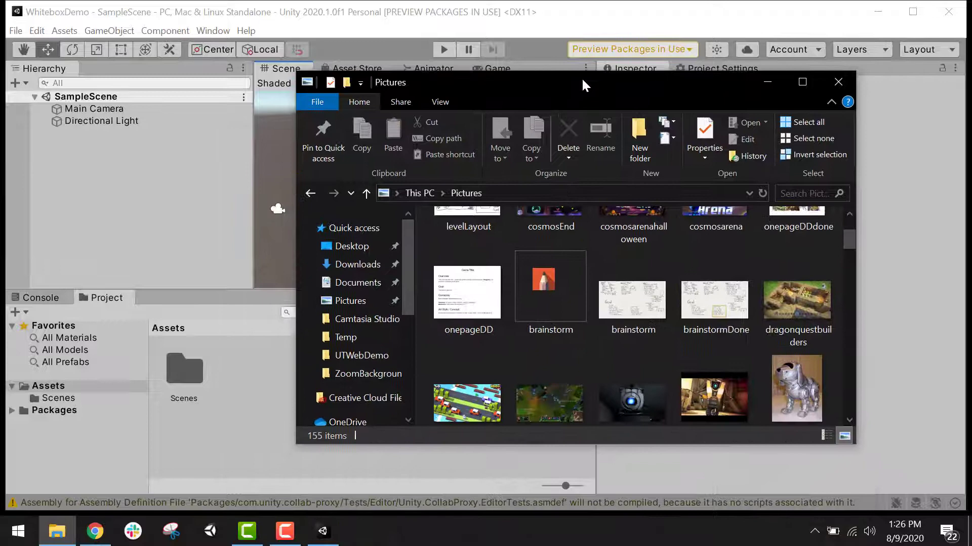
{"action": "left_click", "coordinate": [850, 214]}
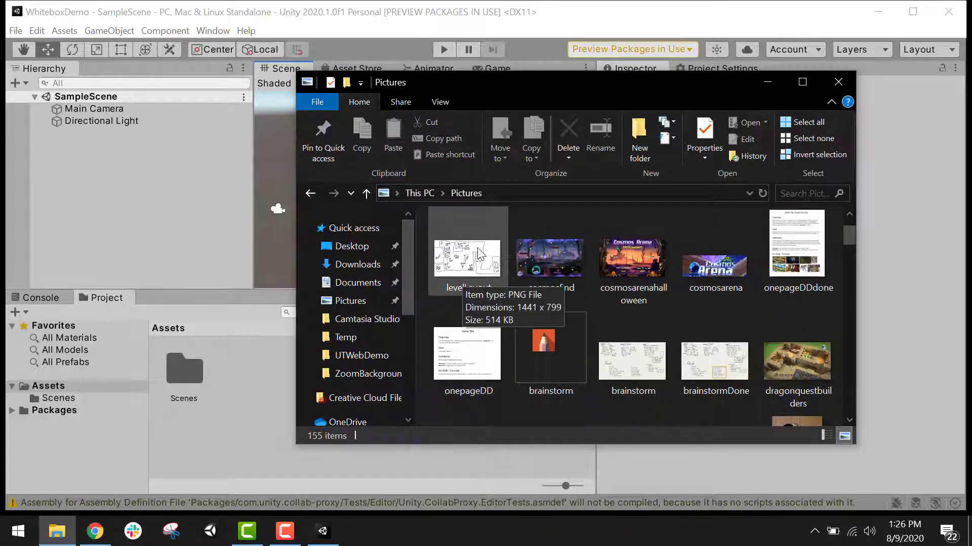
{"action": "left_click", "coordinate": [470, 263]}
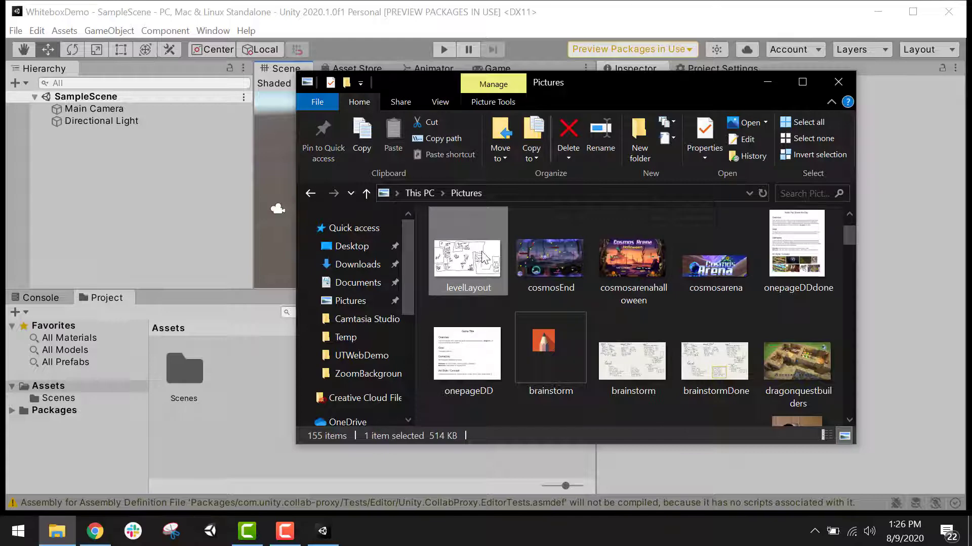
{"action": "mouse_move", "coordinate": [483, 258]}
{"action": "left_mouse_down"}
{"action": "mouse_move", "coordinate": [381, 294]}
{"action": "mouse_move", "coordinate": [272, 363]}
{"action": "mouse_move", "coordinate": [237, 372]}
{"action": "mouse_move", "coordinate": [256, 385]}
{"action": "mouse_move", "coordinate": [244, 377]}
{"action": "left_mouse_up"}
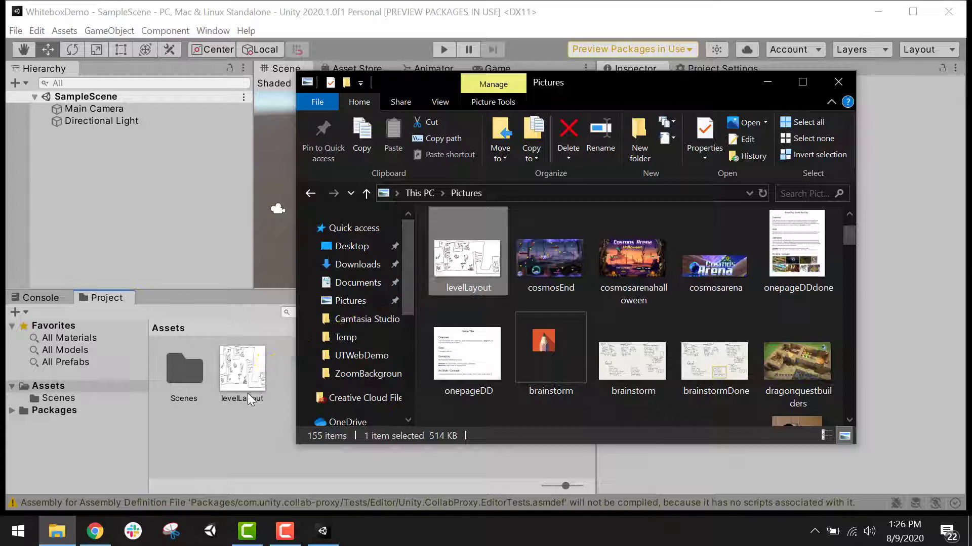
{"action": "left_click", "coordinate": [226, 446]}
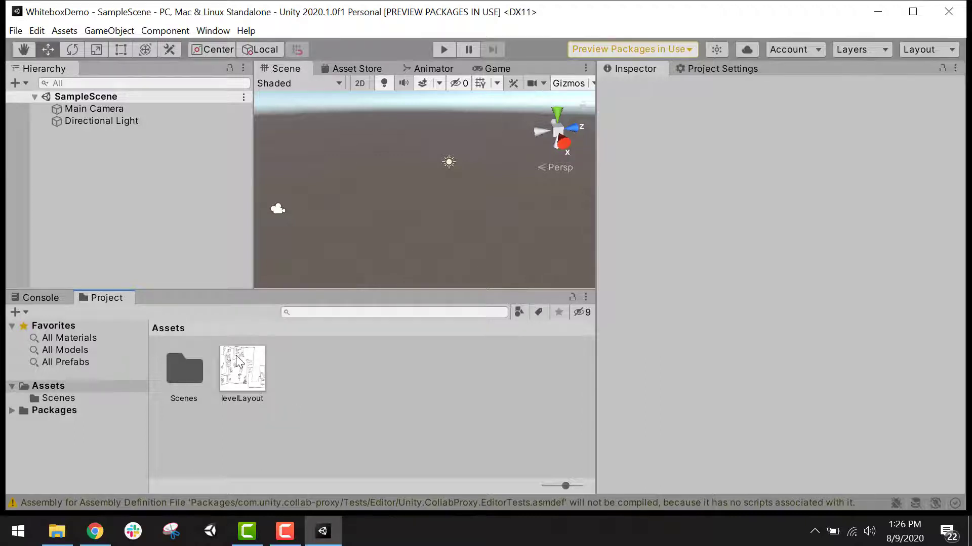
{"action": "left_click", "coordinate": [235, 378]}
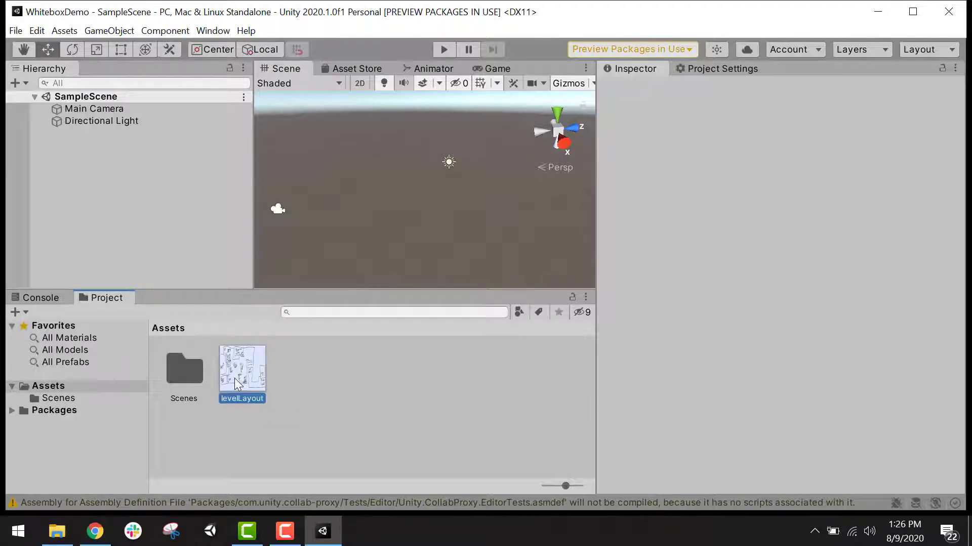
{"action": "left_click", "coordinate": [304, 379]}
Add a 3D Plane object to SampleScene
{"action": "right_click_drag", "start_coordinate": [382, 227], "coordinate": [386, 287]}
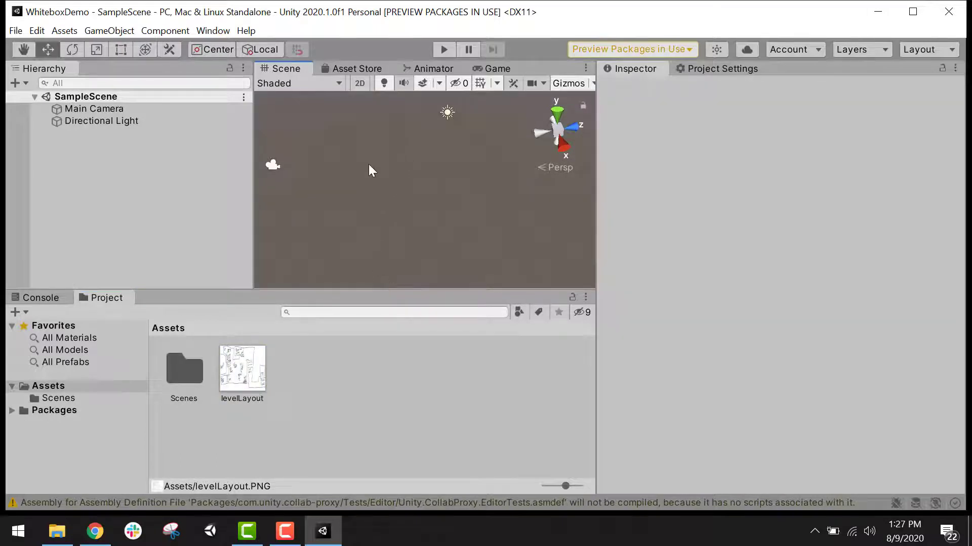
{"action": "left_click", "coordinate": [92, 33]}
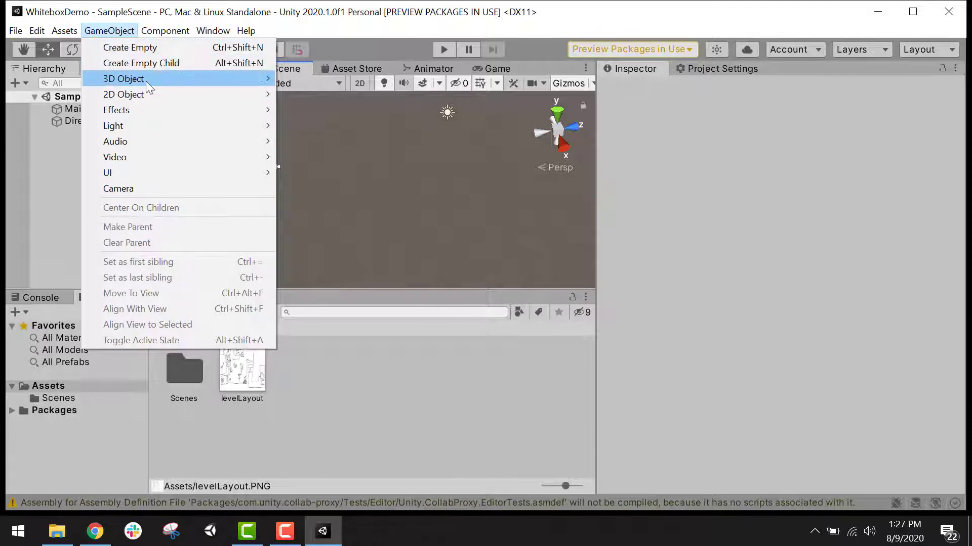
{"action": "mouse_move", "coordinate": [167, 79]}
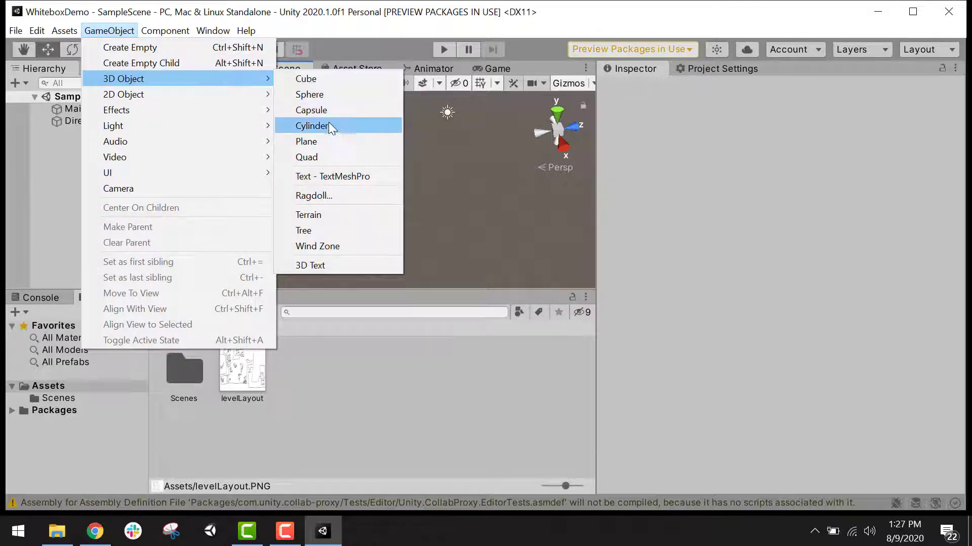
{"action": "left_click", "coordinate": [342, 144]}
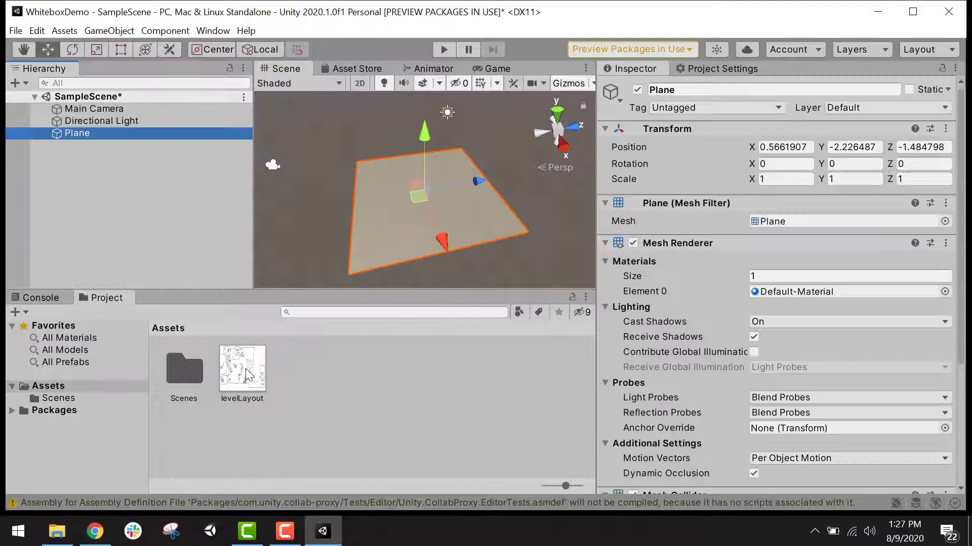
Apply the levelLayout image to the plane as its material and view the sketch upright
{"action": "left_click_drag", "start_coordinate": [244, 383], "coordinate": [391, 226]}
{"action": "scroll", "coordinate": [386, 192], "scroll_direction": "up", "scroll_amount": 6}
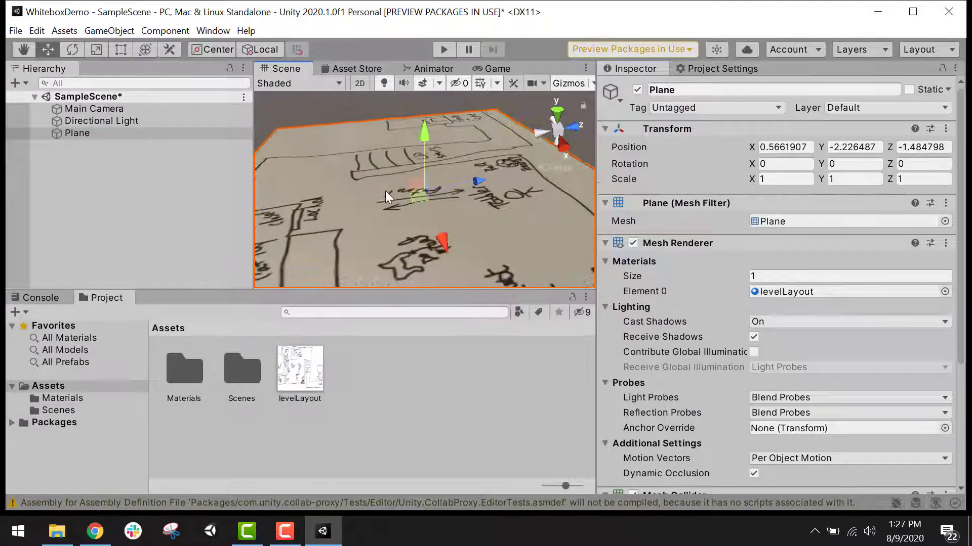
{"action": "right_click_drag", "start_coordinate": [384, 191], "coordinate": [19, 229]}
{"action": "left_click_drag", "start_coordinate": [20, 229], "coordinate": [337, 221], "text": "alt"}
{"action": "left_click_drag", "start_coordinate": [405, 223], "coordinate": [365, 228], "text": "alt"}
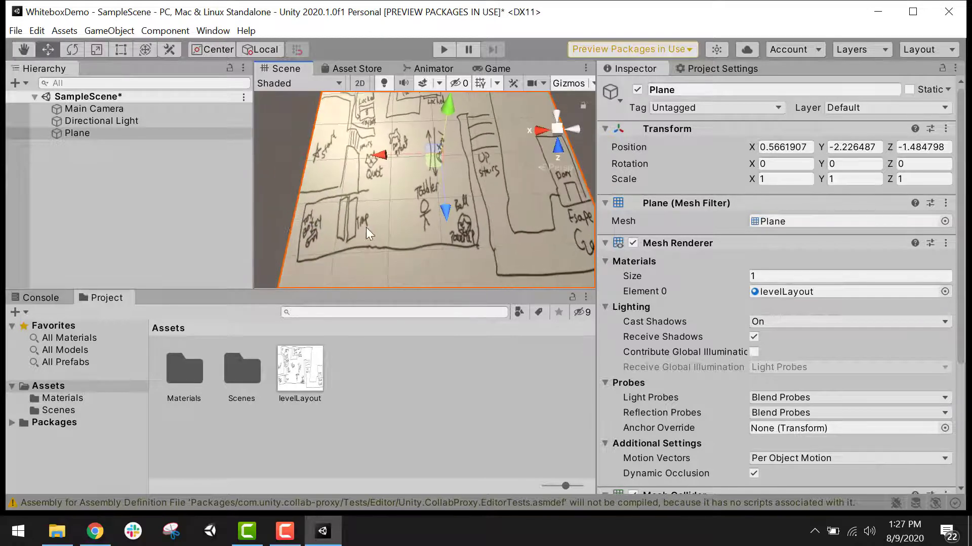
Scale the plane along X to about 1.93 so the sketch becomes wider
{"action": "scroll", "coordinate": [380, 205], "scroll_direction": "down", "scroll_amount": 2}
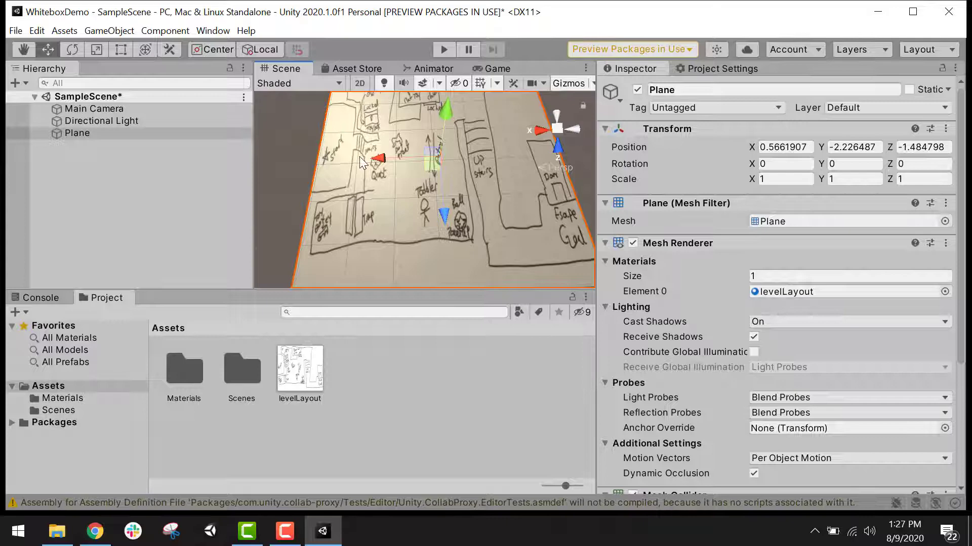
{"action": "scroll", "coordinate": [359, 156], "scroll_direction": "down", "scroll_amount": 3}
{"action": "left_click_drag", "start_coordinate": [363, 161], "coordinate": [352, 153], "text": "alt"}
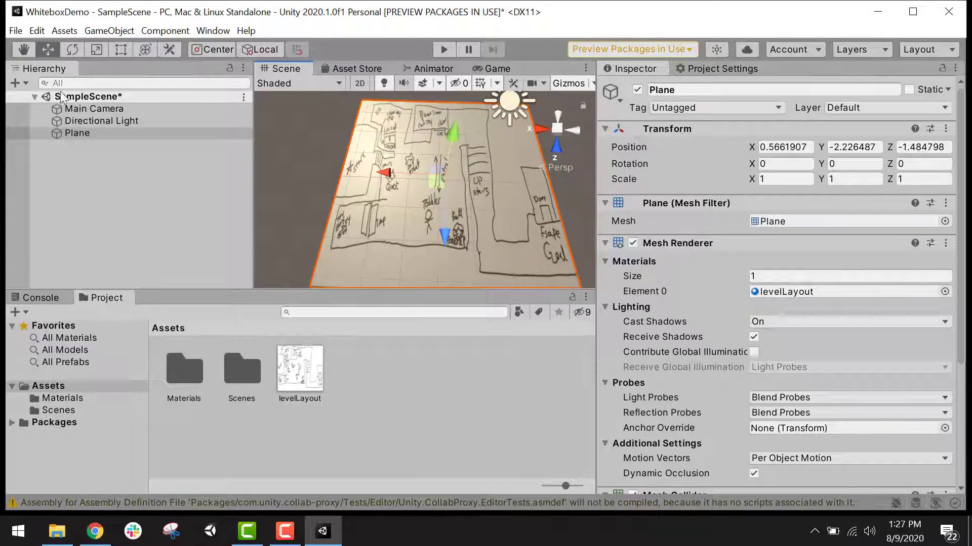
{"action": "left_click", "coordinate": [96, 47]}
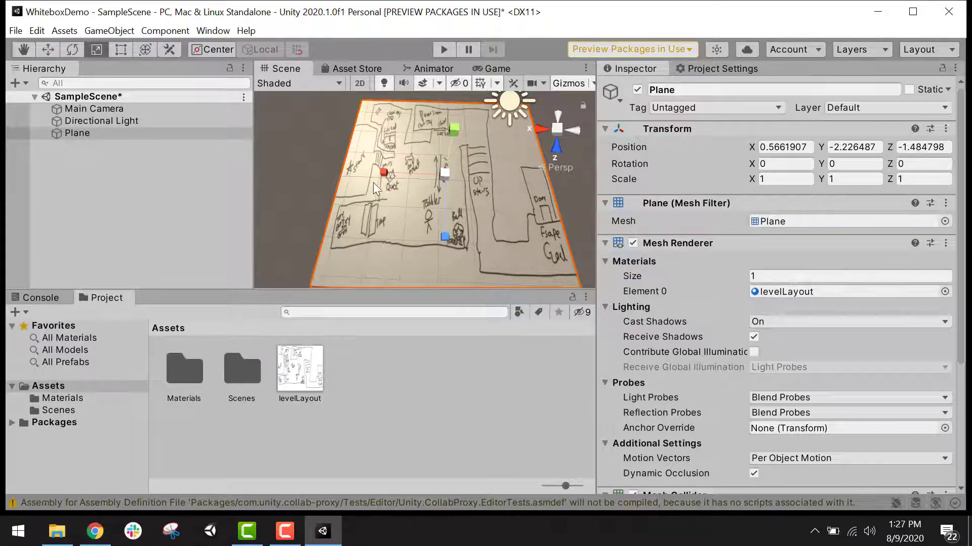
{"action": "left_click_drag", "start_coordinate": [374, 183], "coordinate": [328, 173]}
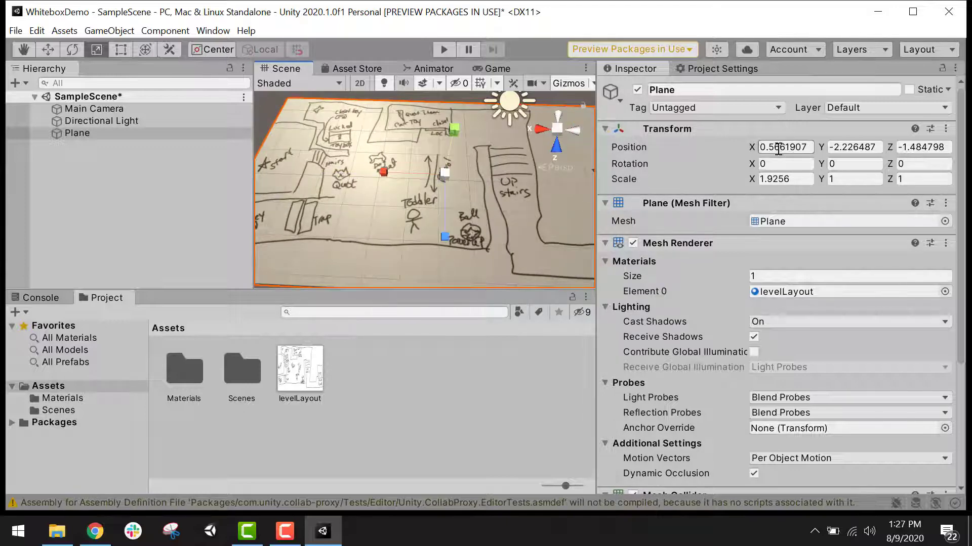
Review the plane's X, Y and Z scale values in its Transform
{"action": "left_click", "coordinate": [781, 178]}
{"action": "key", "text": "Tab"}
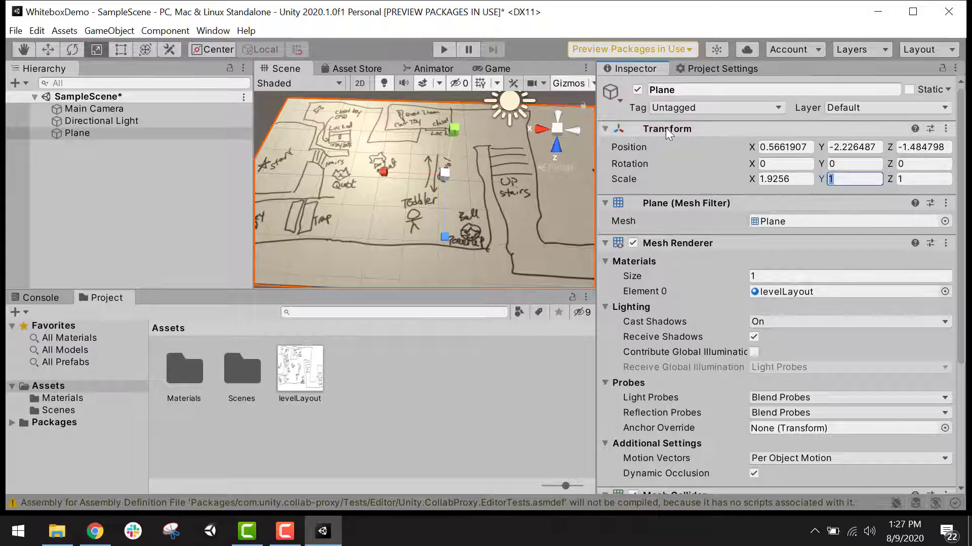
{"action": "left_click", "coordinate": [810, 179]}
{"action": "left_click", "coordinate": [838, 179]}
{"action": "left_click", "coordinate": [804, 182]}
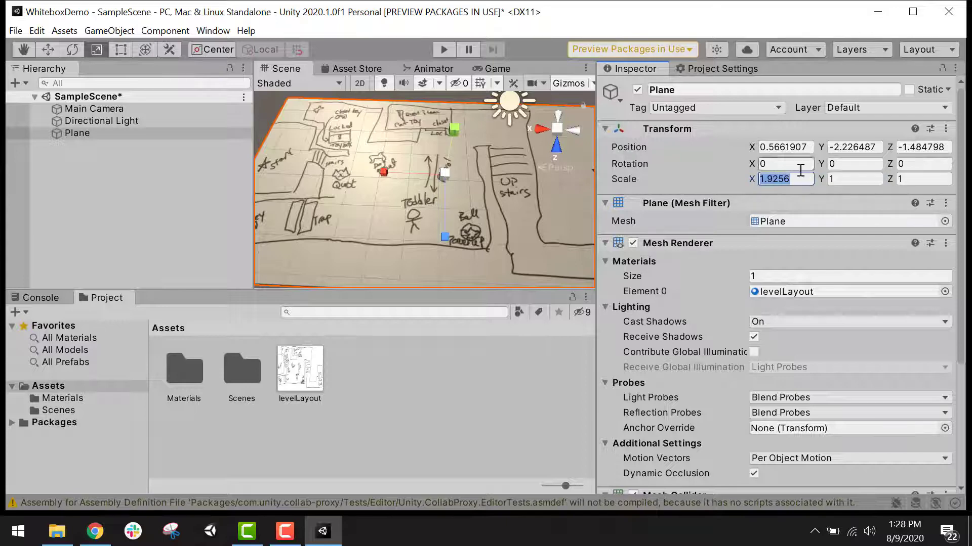
{"action": "left_click", "coordinate": [859, 179]}
{"action": "double_click", "coordinate": [858, 179]}
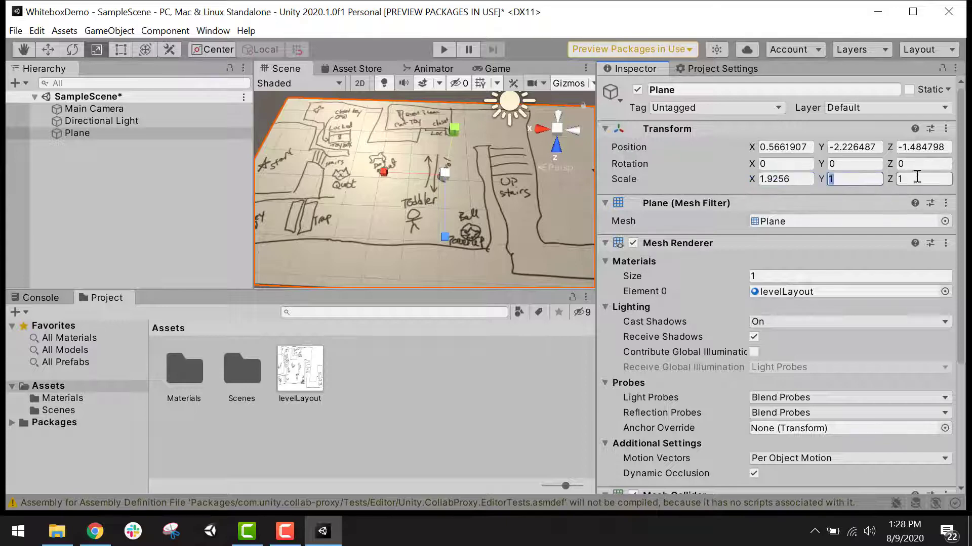
{"action": "left_click", "coordinate": [903, 179]}
{"action": "left_click", "coordinate": [790, 178]}
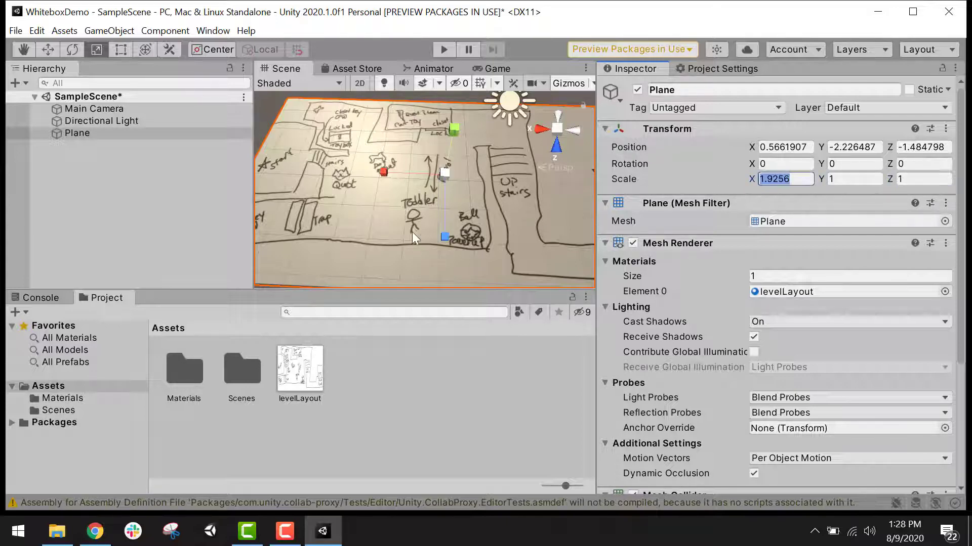
Scale the plane slightly along Z to about 1.06
{"action": "scroll", "coordinate": [421, 229], "scroll_direction": "down", "scroll_amount": 5}
{"action": "left_click_drag", "start_coordinate": [439, 241], "coordinate": [439, 245]}
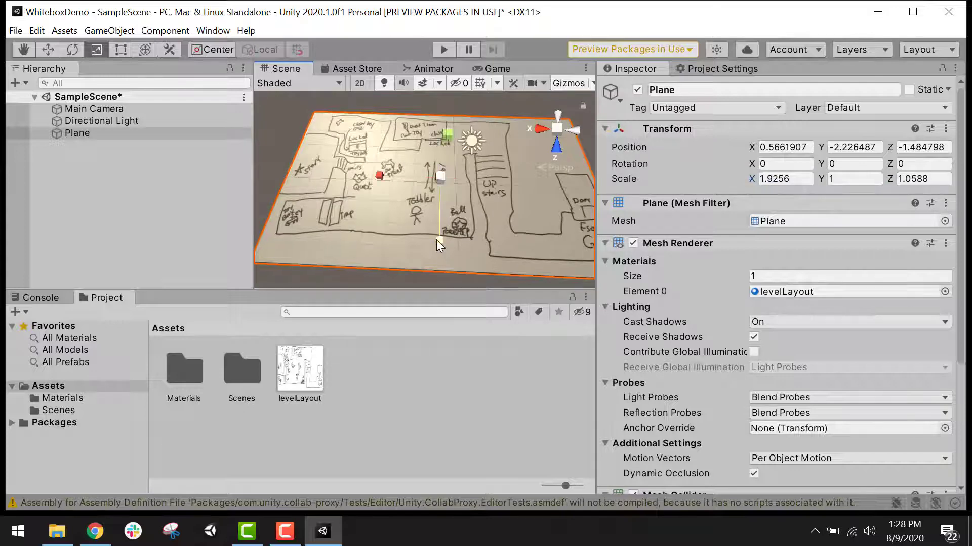
{"action": "scroll", "coordinate": [476, 192], "scroll_direction": "up", "scroll_amount": 5}
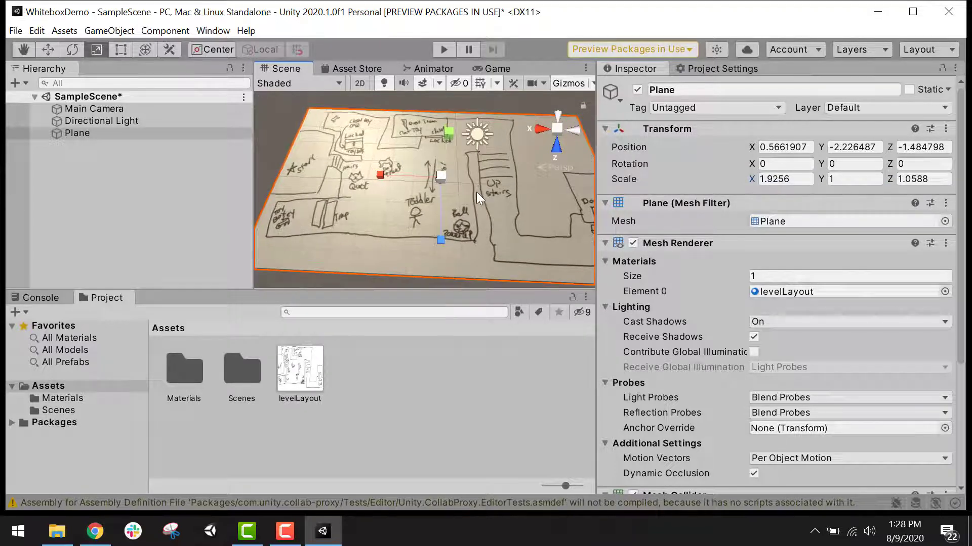
{"action": "scroll", "coordinate": [423, 178], "scroll_direction": "up", "scroll_amount": 2}
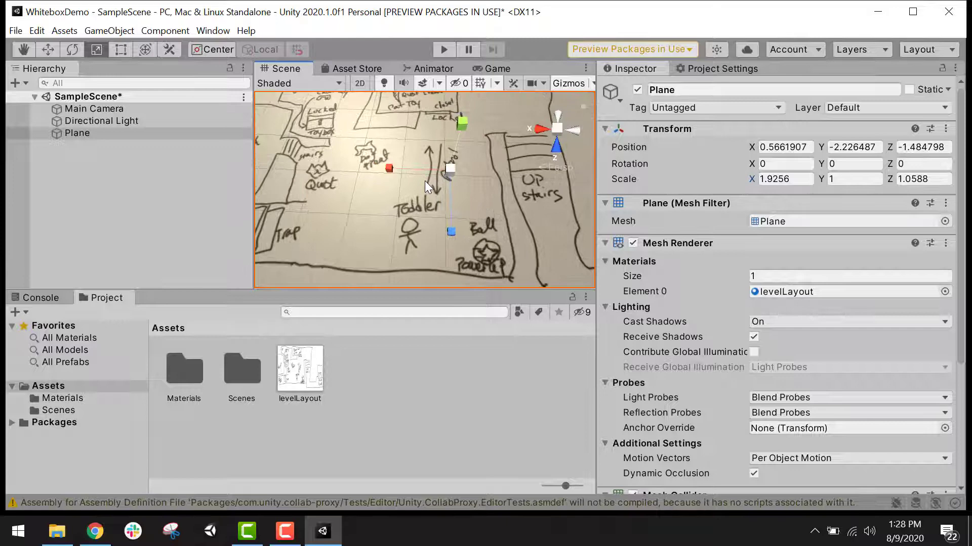
{"action": "left_click_drag", "start_coordinate": [421, 190], "coordinate": [297, 143], "text": "alt"}
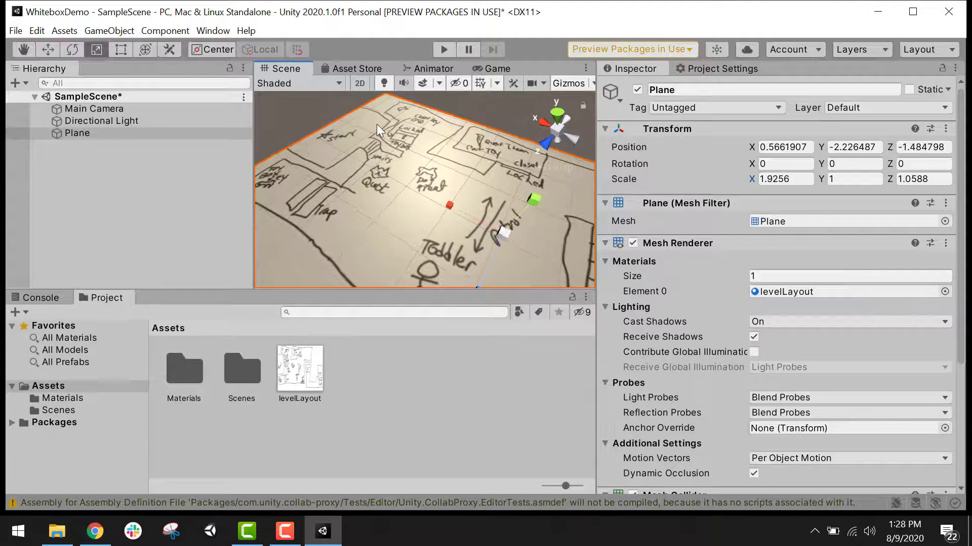
{"action": "left_click_drag", "start_coordinate": [503, 234], "coordinate": [516, 214]}
{"action": "key", "text": "ctrl+z"}
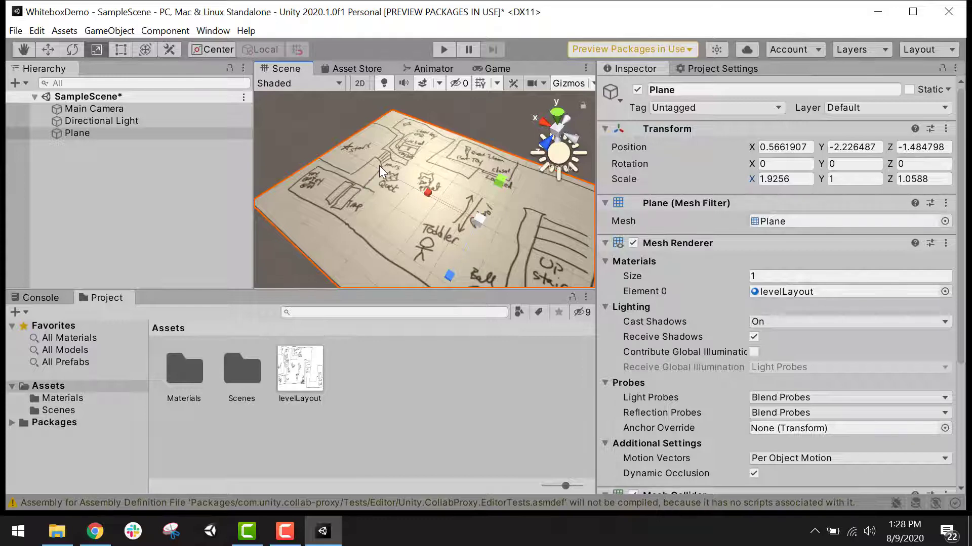
{"action": "right_click_drag", "start_coordinate": [388, 172], "coordinate": [457, 203]}
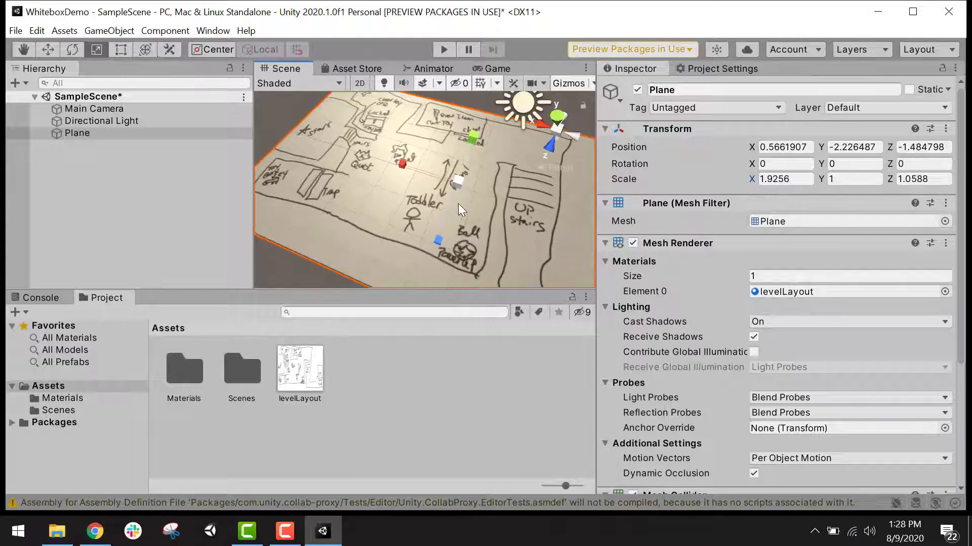
{"action": "scroll", "coordinate": [458, 205], "scroll_direction": "up", "scroll_amount": 4}
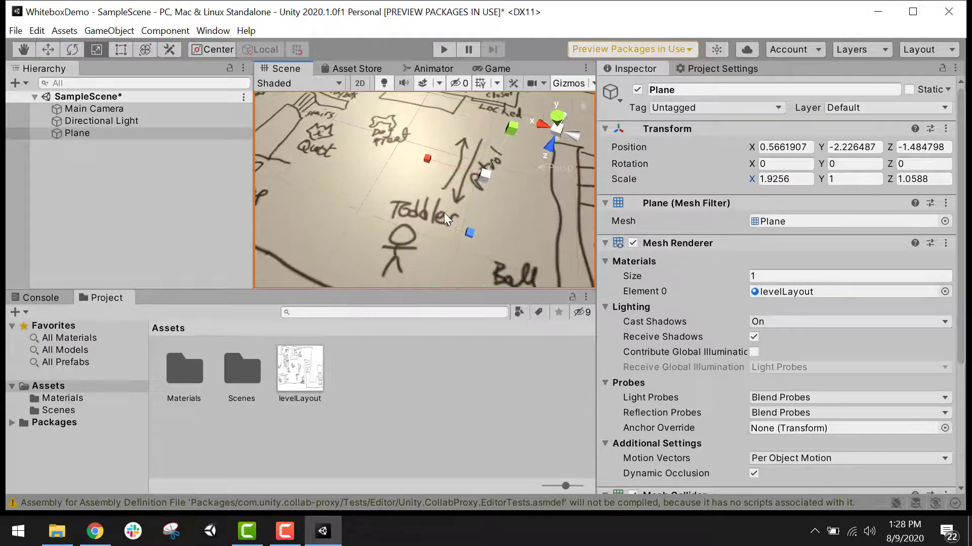
{"action": "mouse_move", "coordinate": [444, 212]}
{"action": "left_mouse_down", "text": "alt"}
{"action": "mouse_move", "coordinate": [364, 157]}
{"action": "mouse_move", "coordinate": [404, 132]}
{"action": "left_mouse_up", "text": "alt"}
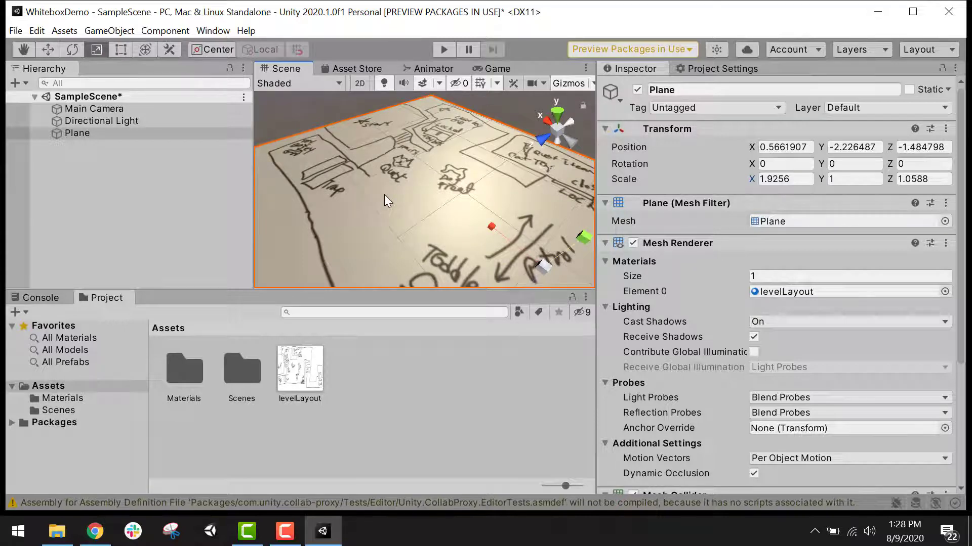
{"action": "mouse_move", "coordinate": [385, 195]}
{"action": "left_mouse_down", "text": "alt"}
{"action": "mouse_move", "coordinate": [513, 213]}
{"action": "mouse_move", "coordinate": [375, 196]}
{"action": "mouse_move", "coordinate": [373, 174]}
{"action": "left_mouse_up", "text": "alt"}
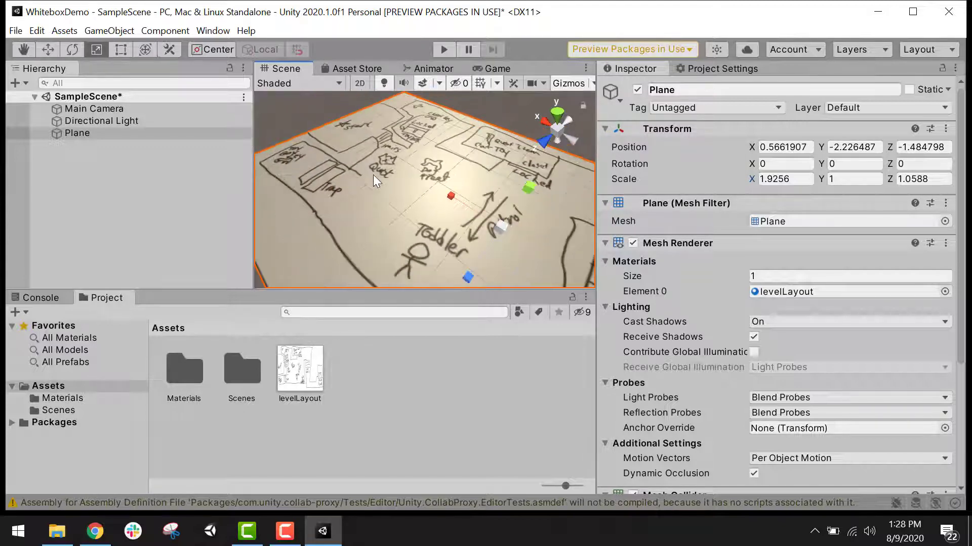
Add a 3D Cube to the scene and raise it to about Y -2.1 so it sits above the plane
{"action": "left_click", "coordinate": [312, 114]}
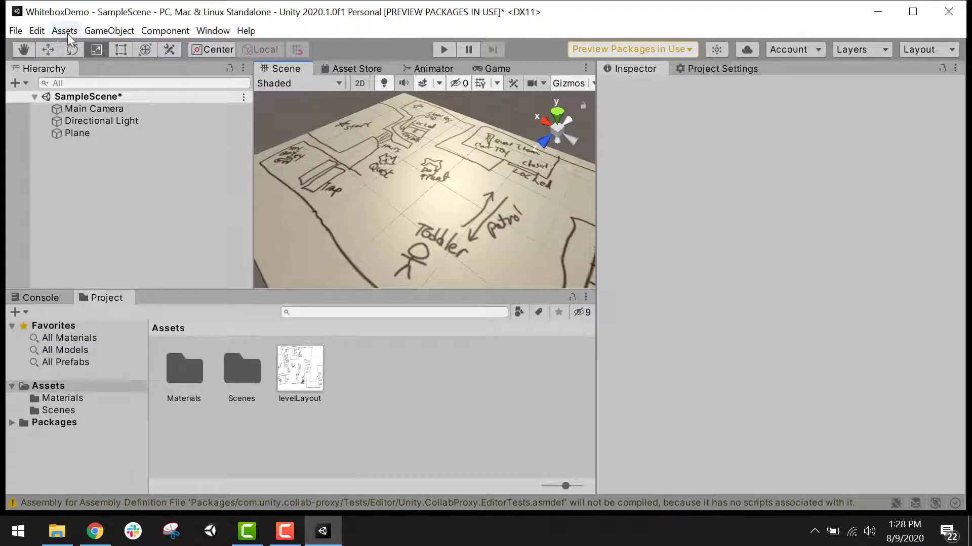
{"action": "left_click", "coordinate": [90, 30]}
{"action": "mouse_move", "coordinate": [169, 80]}
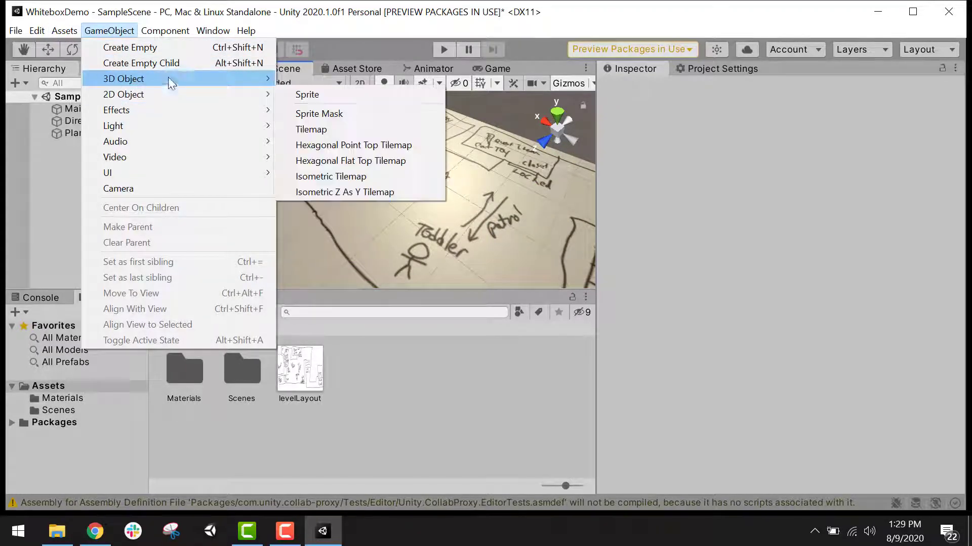
{"action": "left_click", "coordinate": [302, 78]}
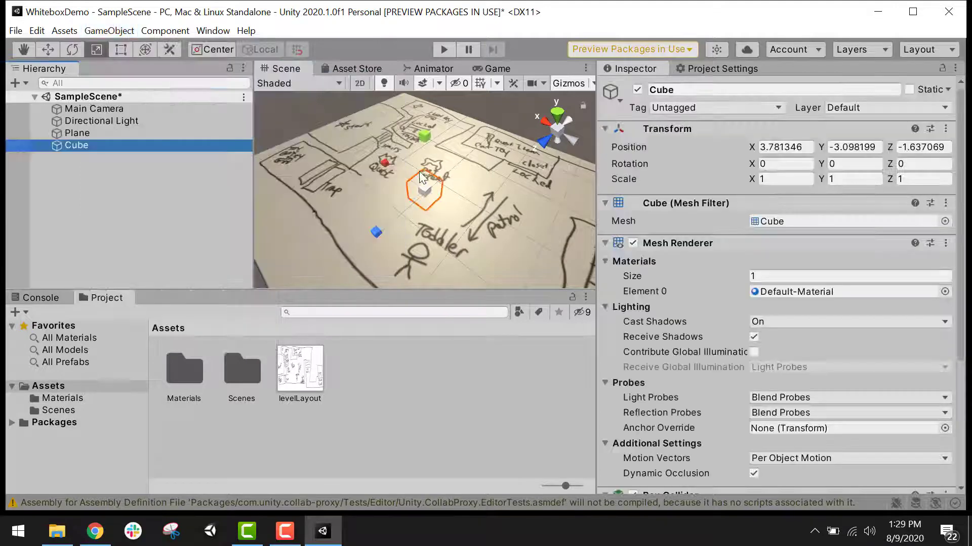
{"action": "left_click", "coordinate": [43, 52]}
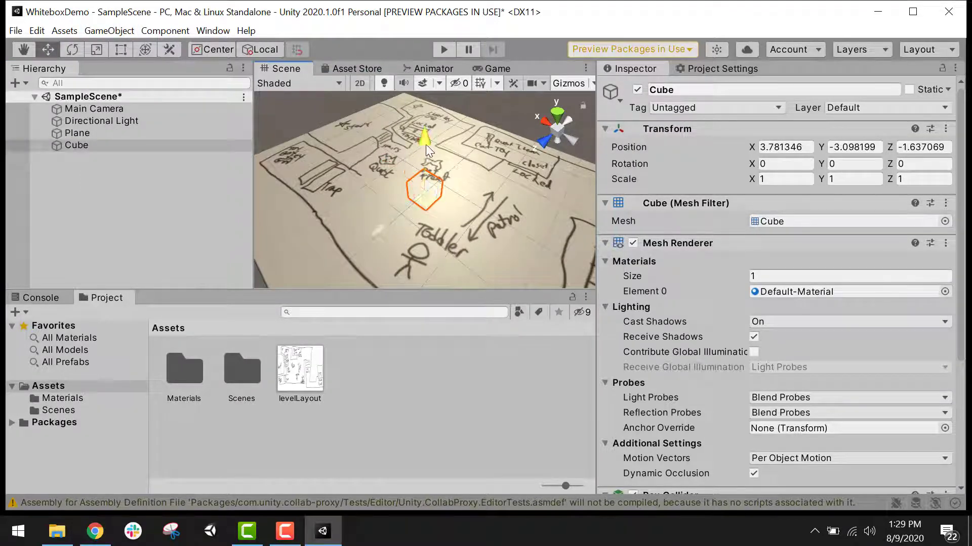
{"action": "left_click_drag", "start_coordinate": [425, 152], "coordinate": [490, 199]}
Move the cube to about X 7.91, Z -2.77, beside the stairs in the sketch's Start area
{"action": "scroll", "coordinate": [435, 185], "scroll_direction": "down", "scroll_amount": 5}
{"action": "left_click_drag", "start_coordinate": [435, 185], "coordinate": [465, 267], "text": "alt"}
{"action": "middle_click_drag", "start_coordinate": [390, 207], "coordinate": [464, 210]}
{"action": "scroll", "coordinate": [464, 211], "scroll_direction": "up", "scroll_amount": 6}
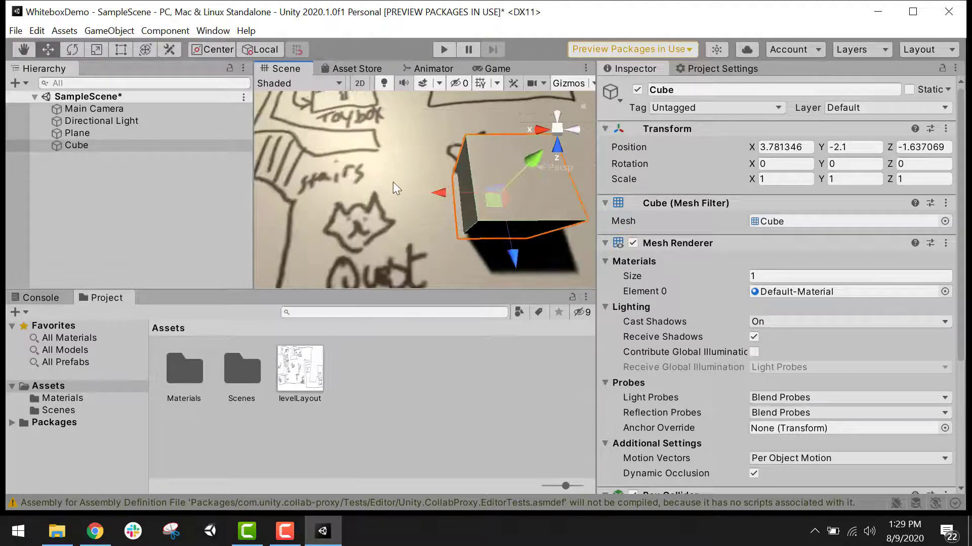
{"action": "scroll", "coordinate": [392, 182], "scroll_direction": "down", "scroll_amount": 4}
{"action": "middle_click_drag", "start_coordinate": [364, 192], "coordinate": [423, 186]}
{"action": "scroll", "coordinate": [423, 186], "scroll_direction": "down", "scroll_amount": 2}
{"action": "left_click_drag", "start_coordinate": [459, 187], "coordinate": [339, 183]}
{"action": "left_click_drag", "start_coordinate": [365, 244], "coordinate": [361, 205]}
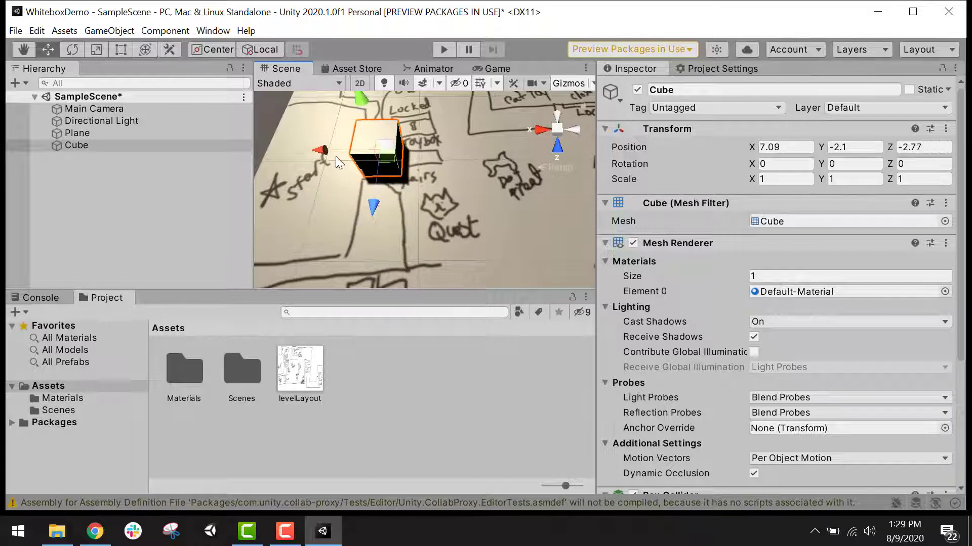
{"action": "left_click_drag", "start_coordinate": [325, 151], "coordinate": [297, 155]}
Select the plane and scale it up uniformly to about 4.66 × 2.42 × 2.57
{"action": "scroll", "coordinate": [405, 178], "scroll_direction": "up", "scroll_amount": 4}
{"action": "right_click_drag", "start_coordinate": [407, 179], "coordinate": [411, 181]}
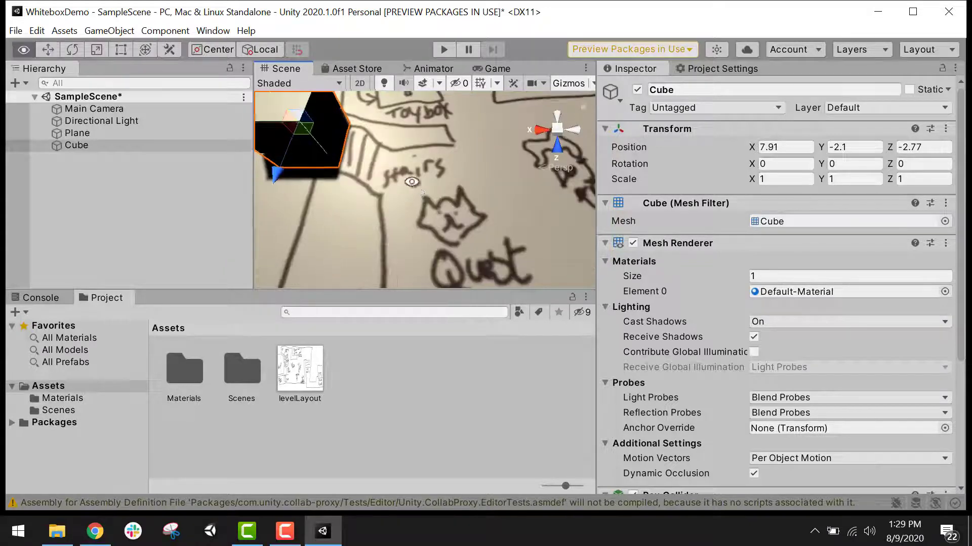
{"action": "left_click_drag", "start_coordinate": [411, 181], "coordinate": [414, 182], "text": "alt"}
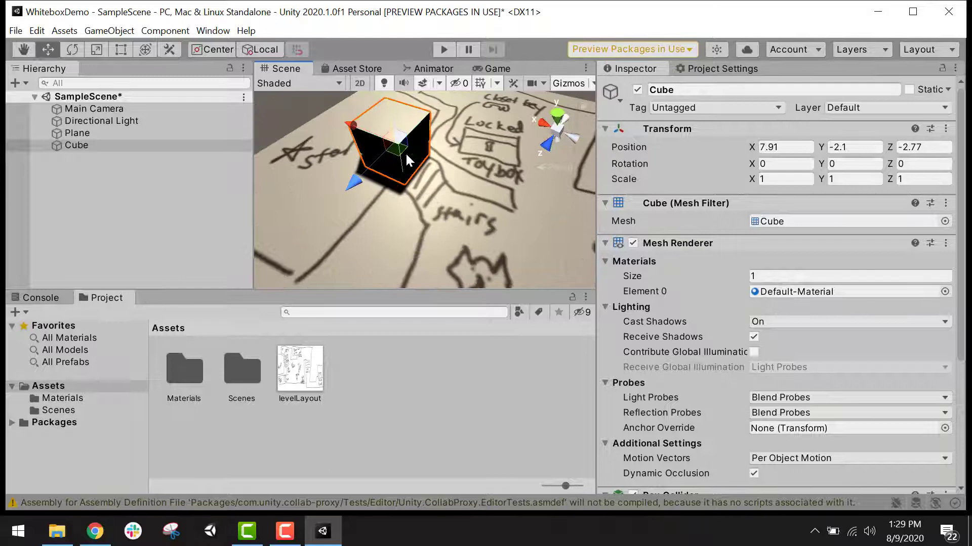
{"action": "left_click_drag", "start_coordinate": [441, 144], "coordinate": [201, 147], "text": "alt"}
{"action": "left_click", "coordinate": [403, 241]}
{"action": "key", "text": "f"}
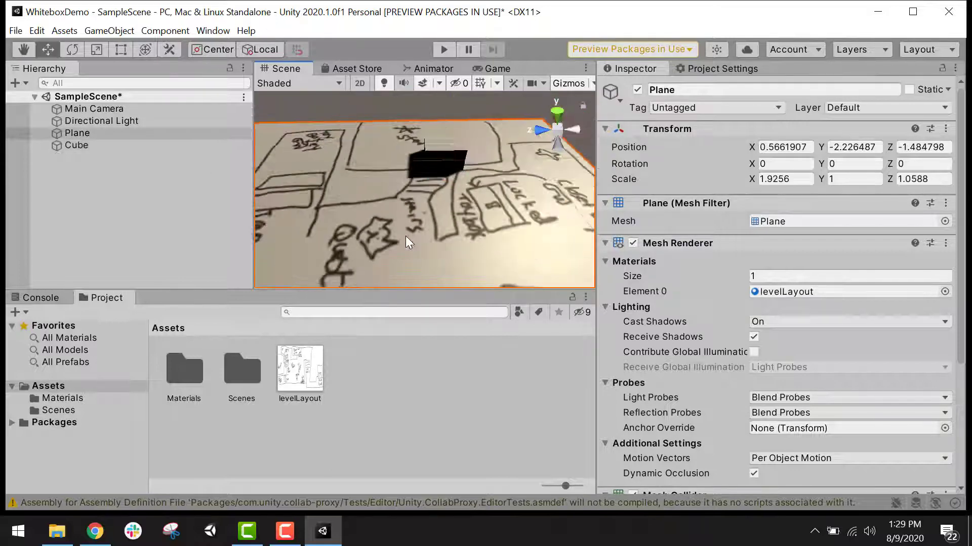
{"action": "scroll", "coordinate": [406, 236], "scroll_direction": "down", "scroll_amount": 3}
{"action": "left_click_drag", "start_coordinate": [458, 255], "coordinate": [335, 284], "text": "alt"}
{"action": "middle_click_drag", "start_coordinate": [346, 244], "coordinate": [392, 205]}
{"action": "scroll", "coordinate": [392, 205], "scroll_direction": "down", "scroll_amount": 2}
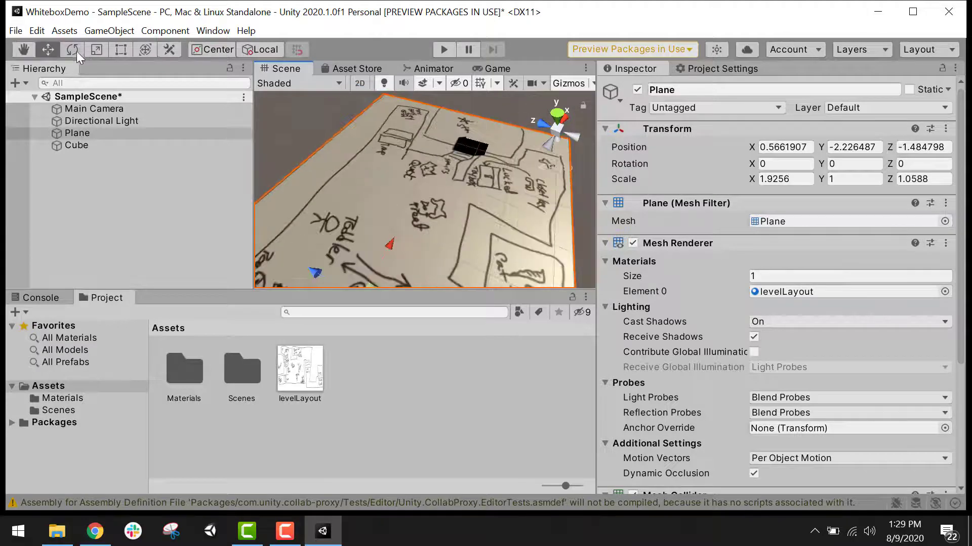
{"action": "left_click", "coordinate": [93, 52]}
{"action": "scroll", "coordinate": [388, 264], "scroll_direction": "down", "scroll_amount": 2}
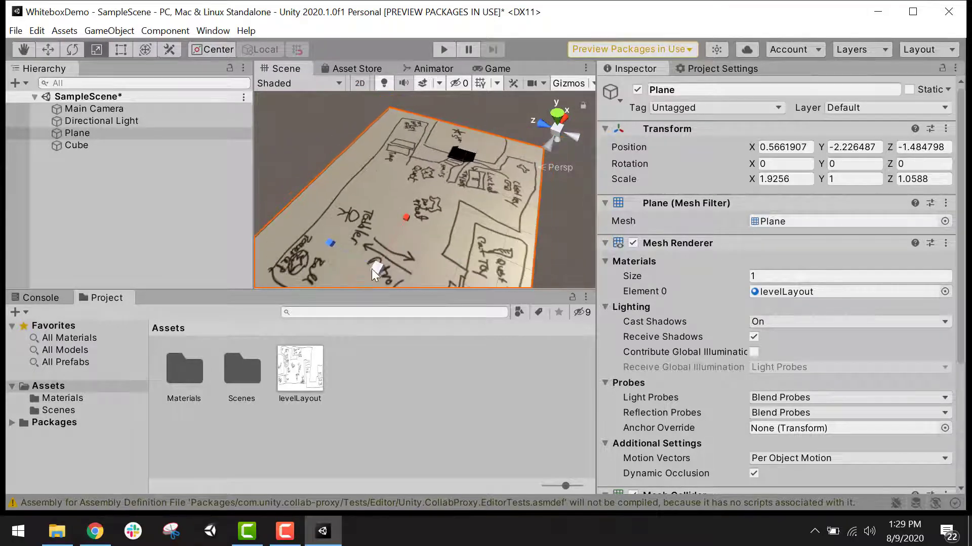
{"action": "left_click_drag", "start_coordinate": [372, 268], "coordinate": [366, 213]}
Move the cube back to the sketch's stairs, at about X 16.28, Z -3.37
{"action": "scroll", "coordinate": [511, 242], "scroll_direction": "down", "scroll_amount": 2}
{"action": "middle_click_drag", "start_coordinate": [477, 205], "coordinate": [325, 201]}
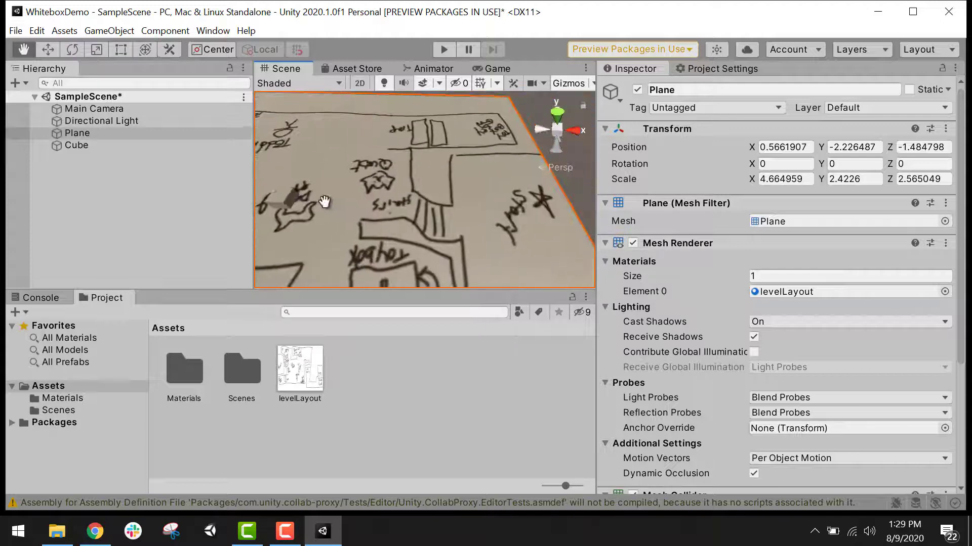
{"action": "left_click_drag", "start_coordinate": [324, 202], "coordinate": [341, 188], "text": "alt"}
{"action": "left_click", "coordinate": [341, 188]}
{"action": "left_click", "coordinate": [54, 53]}
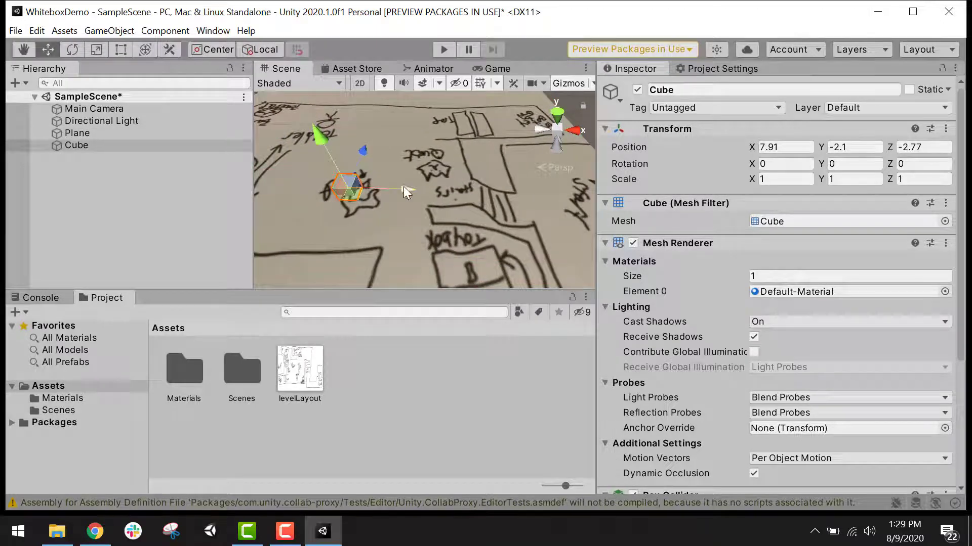
{"action": "left_click_drag", "start_coordinate": [404, 187], "coordinate": [612, 175]}
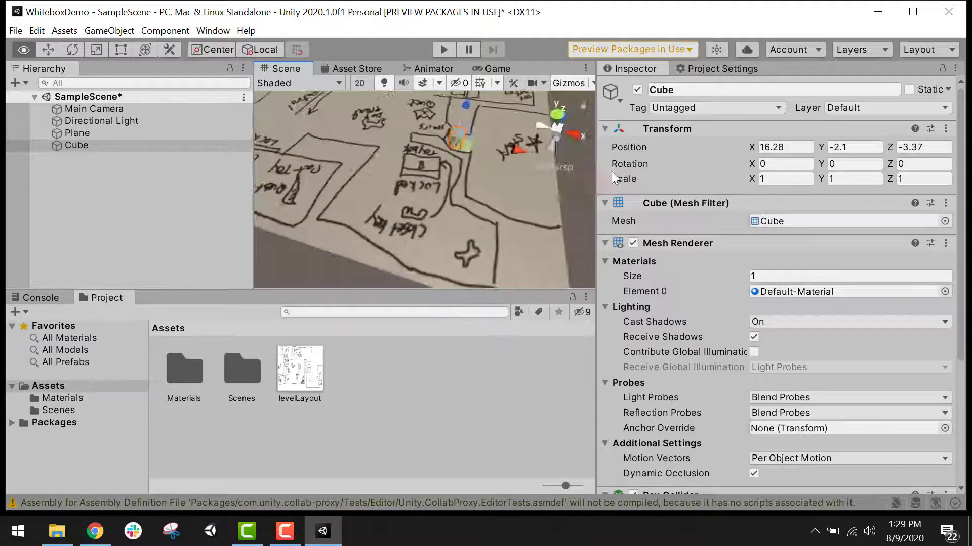
Enlarge the plane uniformly again to about 5.91 × 3.07 × 3.25
{"action": "left_click", "coordinate": [399, 206]}
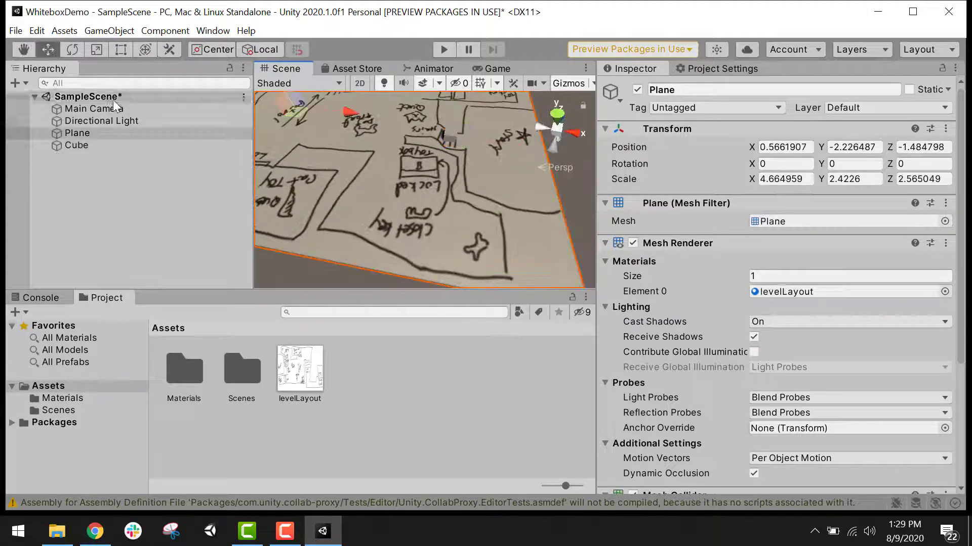
{"action": "left_click", "coordinate": [92, 49]}
{"action": "left_click_drag", "start_coordinate": [293, 102], "coordinate": [498, 197]}
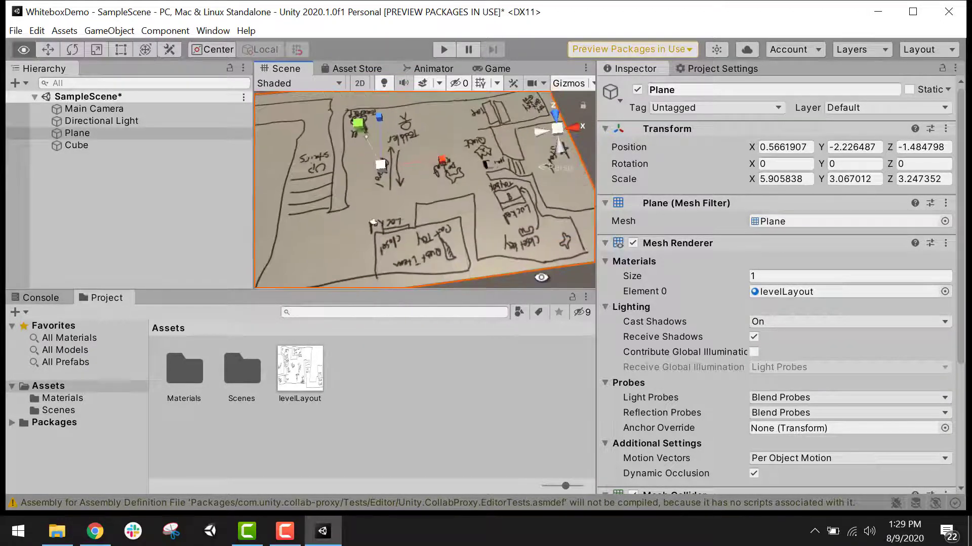
Compare the cube's size with the sketched stairs, then delete the cube from the scene
{"action": "left_click", "coordinate": [488, 164]}
{"action": "key", "text": "f"}
{"action": "left_click_drag", "start_coordinate": [526, 186], "coordinate": [531, 218], "text": "alt"}
{"action": "scroll", "coordinate": [423, 244], "scroll_direction": "up", "scroll_amount": 3}
{"action": "scroll", "coordinate": [520, 214], "scroll_direction": "up", "scroll_amount": 9}
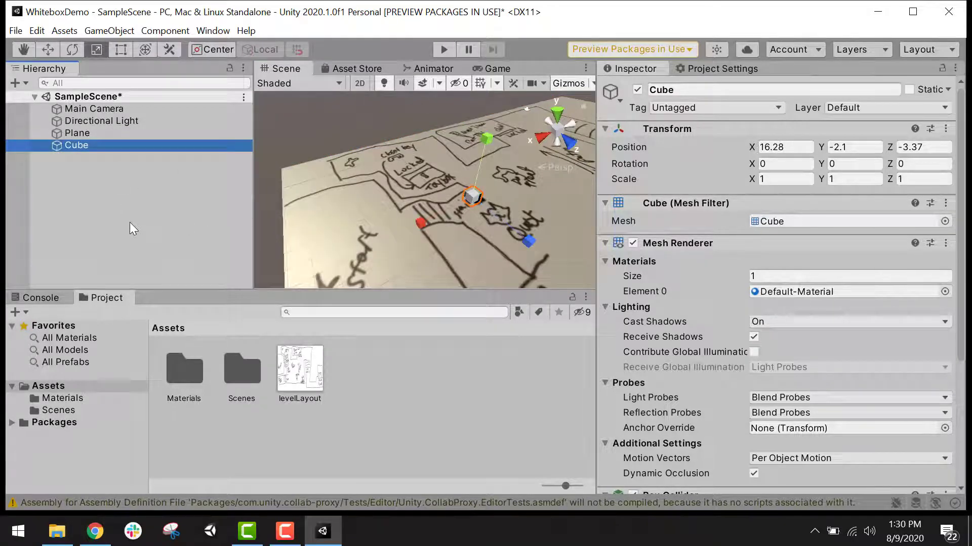
{"action": "key", "text": "Delete"}
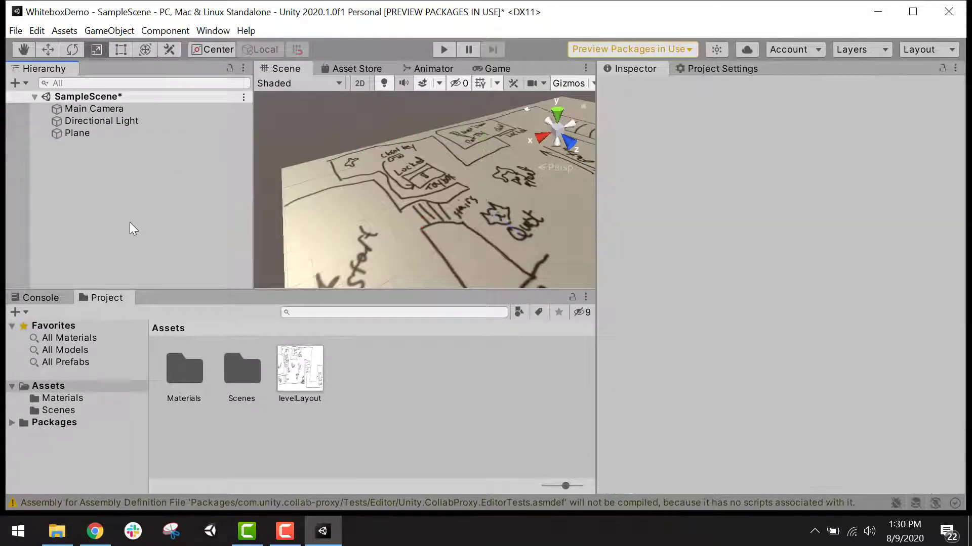
Set the smoothness of the levelLayout material in the Materials folder to 0 to remove the plane's glare
{"action": "mouse_move", "coordinate": [295, 223]}
{"action": "left_mouse_down", "text": "alt"}
{"action": "mouse_move", "coordinate": [407, 166]}
{"action": "mouse_move", "coordinate": [264, 108]}
{"action": "mouse_move", "coordinate": [419, 224]}
{"action": "mouse_move", "coordinate": [486, 193]}
{"action": "mouse_move", "coordinate": [548, 185]}
{"action": "mouse_move", "coordinate": [557, 208]}
{"action": "mouse_move", "coordinate": [574, 172]}
{"action": "mouse_move", "coordinate": [402, 212]}
{"action": "left_mouse_up", "text": "alt"}
{"action": "left_click", "coordinate": [486, 193]}
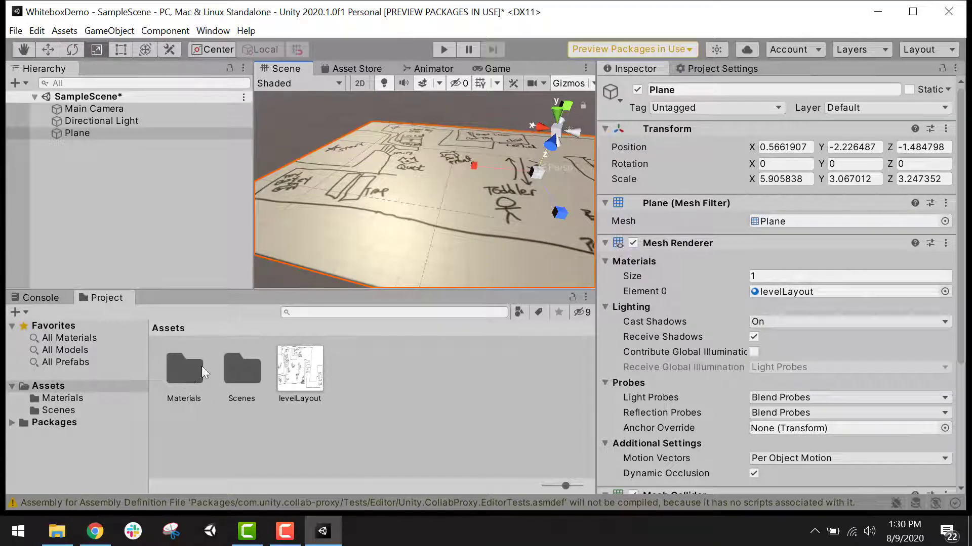
{"action": "left_click", "coordinate": [182, 370]}
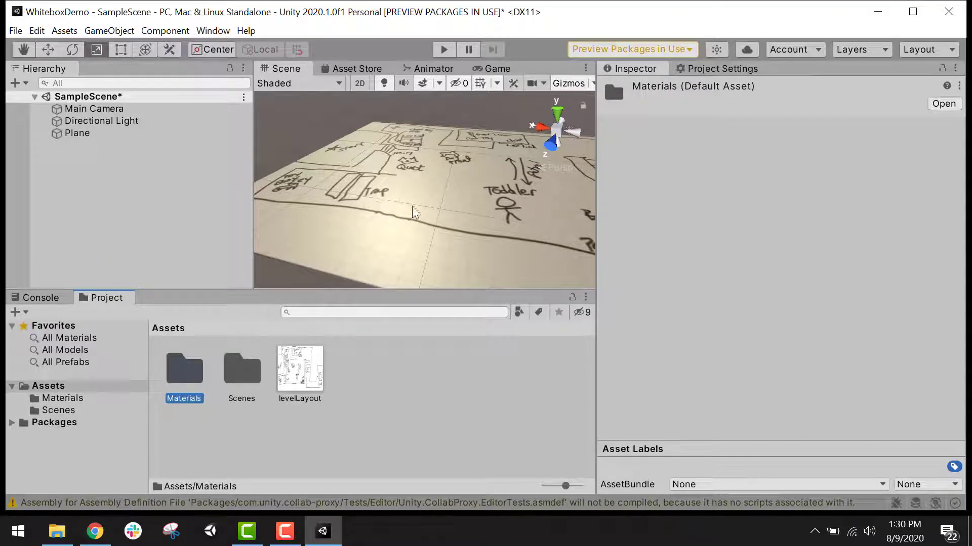
{"action": "double_click", "coordinate": [190, 378]}
{"action": "left_click", "coordinate": [187, 388]}
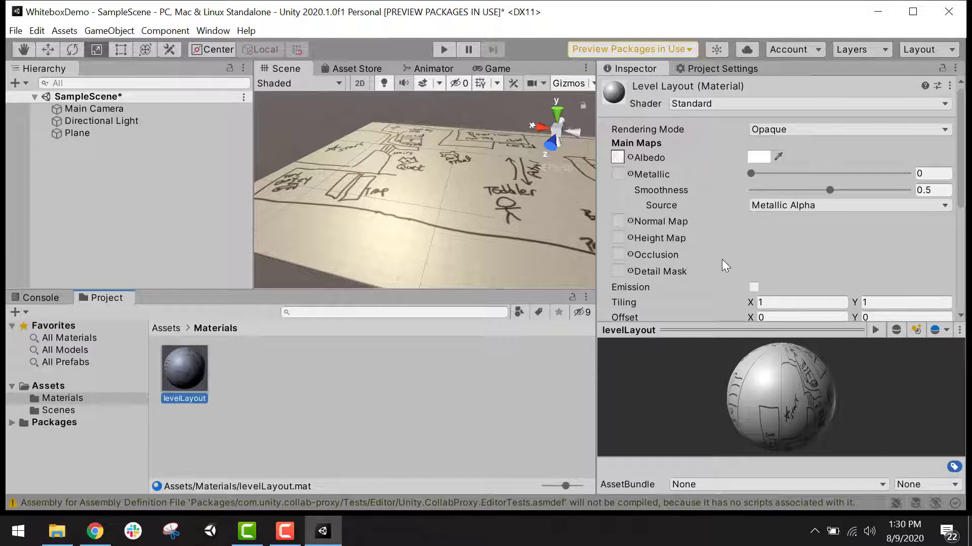
{"action": "left_click_drag", "start_coordinate": [831, 190], "coordinate": [735, 201]}
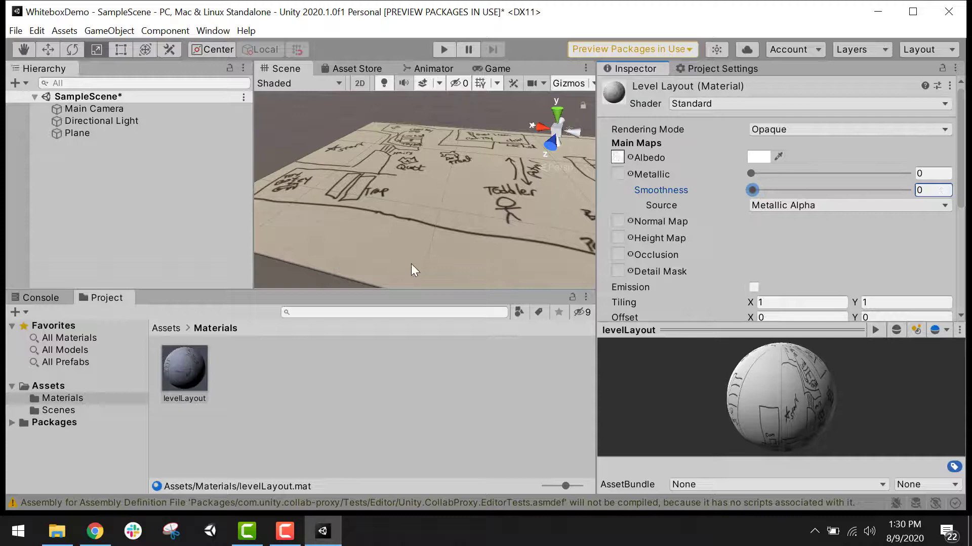
Add a cube above the layout plane and thin it to about 0.44 along Z
{"action": "left_click_drag", "start_coordinate": [345, 206], "coordinate": [580, 324], "text": "alt"}
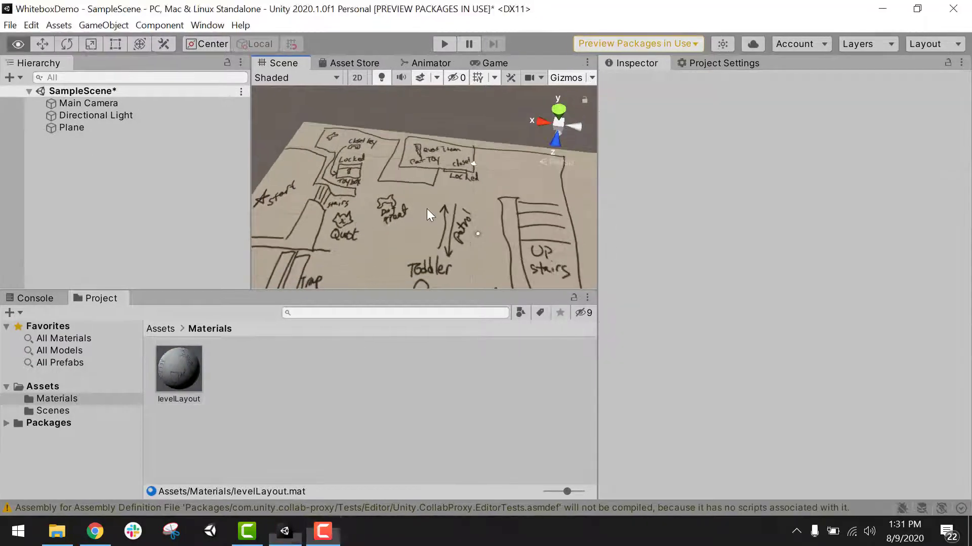
{"action": "left_click_drag", "start_coordinate": [426, 208], "coordinate": [314, 211], "text": "alt"}
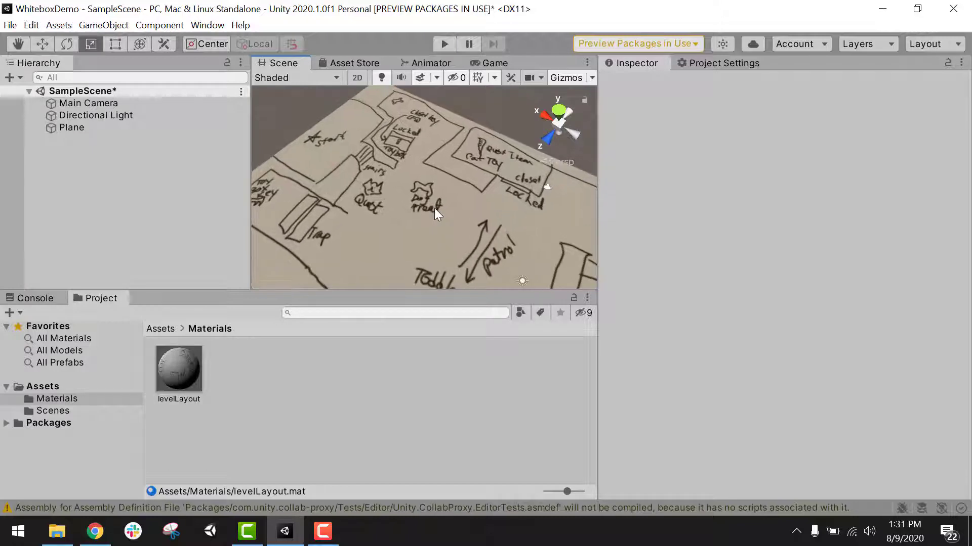
{"action": "mouse_move", "coordinate": [435, 209]}
{"action": "left_mouse_down", "text": "alt"}
{"action": "mouse_move", "coordinate": [454, 235]}
{"action": "mouse_move", "coordinate": [346, 210]}
{"action": "mouse_move", "coordinate": [357, 239]}
{"action": "left_mouse_up", "text": "alt"}
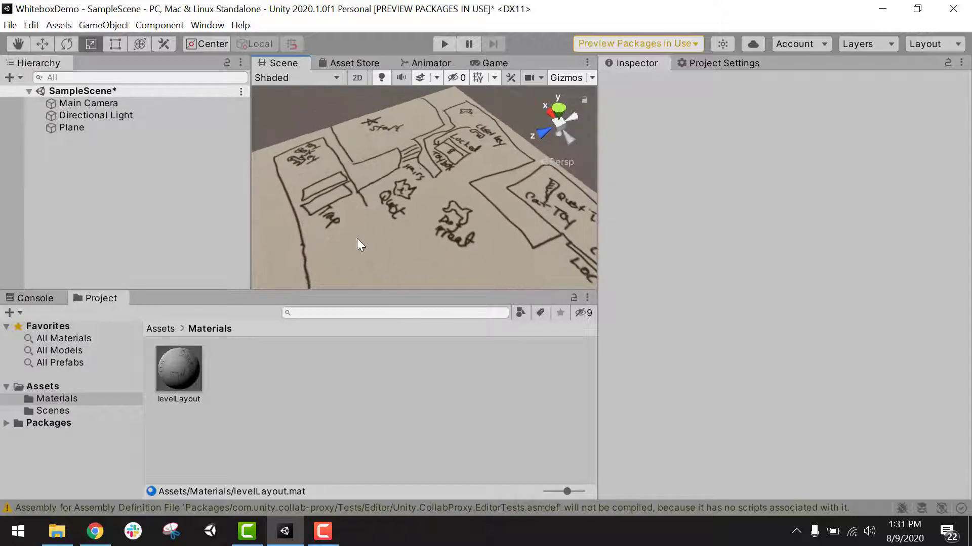
{"action": "left_click", "coordinate": [86, 25]}
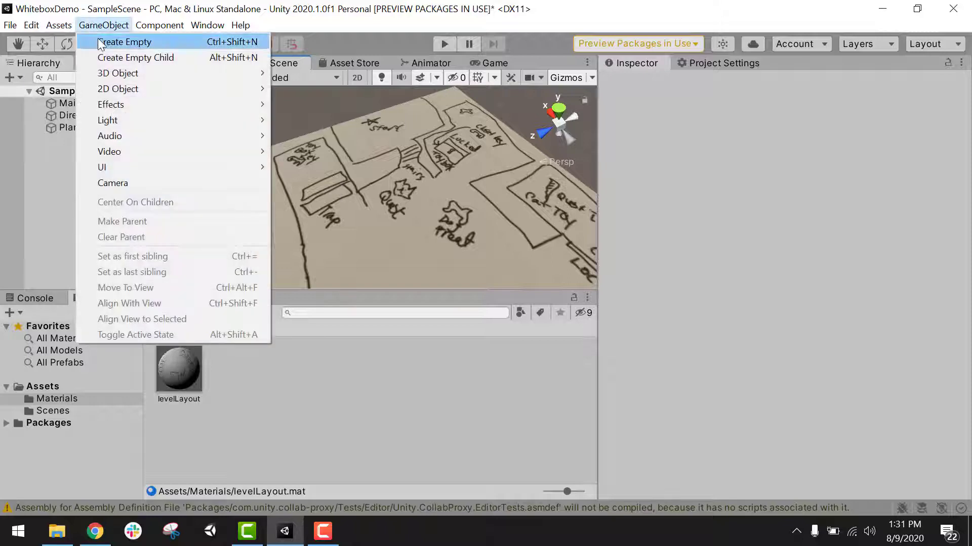
{"action": "mouse_move", "coordinate": [137, 73]}
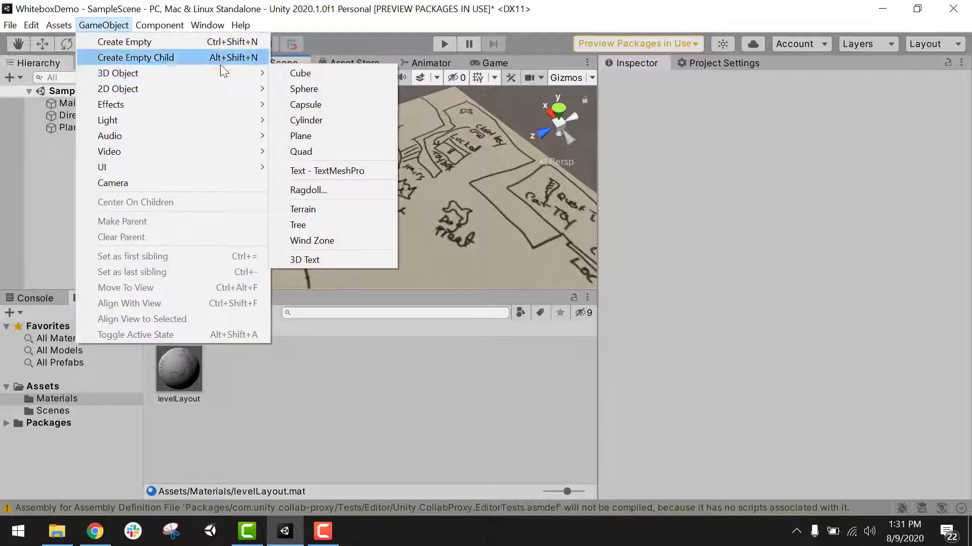
{"action": "left_click", "coordinate": [293, 76]}
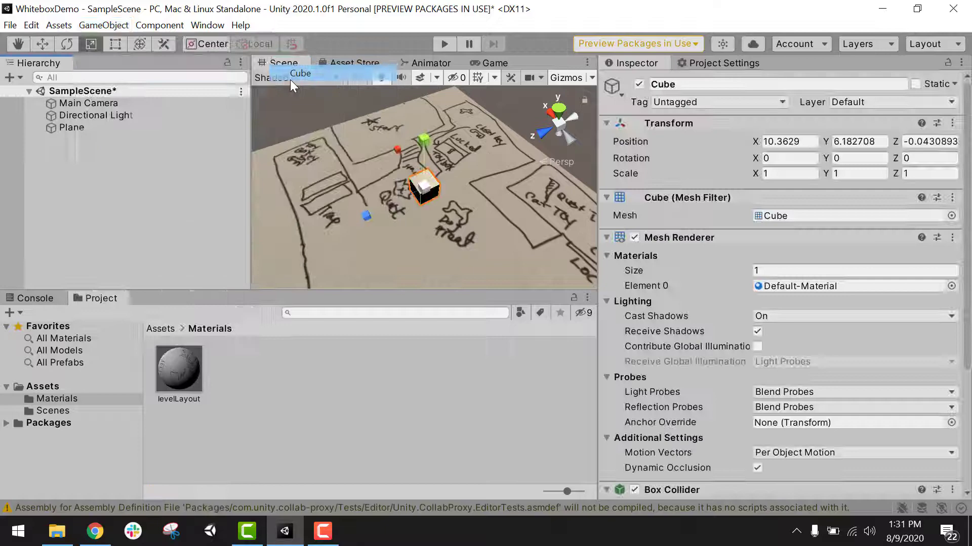
{"action": "scroll", "coordinate": [458, 198], "scroll_direction": "up", "scroll_amount": 5}
{"action": "scroll", "coordinate": [457, 197], "scroll_direction": "down", "scroll_amount": 5}
{"action": "left_click_drag", "start_coordinate": [458, 197], "coordinate": [512, 157], "text": "alt"}
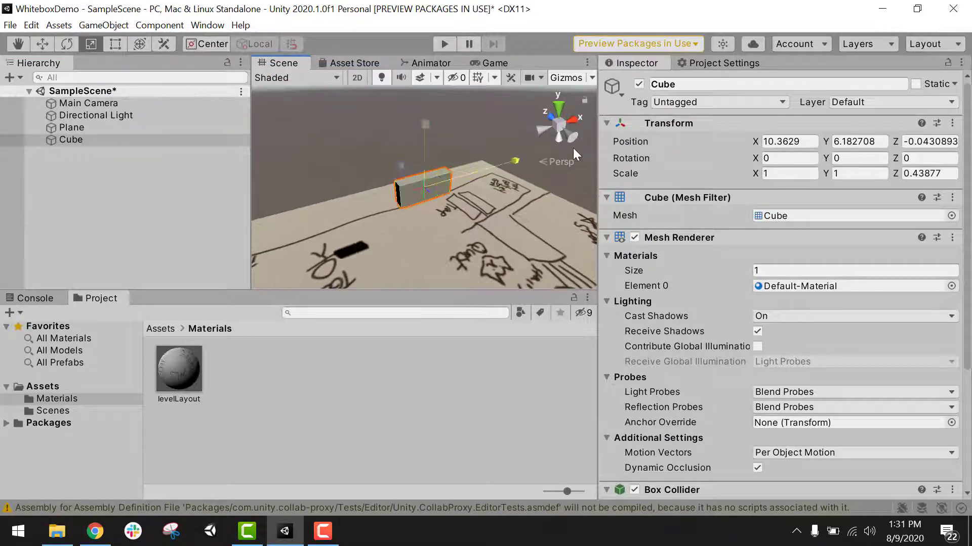
Try stretching the cube into a wall about 28.2 long and 2.7 high along the layout's edge, then delete it
{"action": "left_click_drag", "start_coordinate": [573, 147], "coordinate": [572, 148]}
{"action": "left_click_drag", "start_coordinate": [431, 124], "coordinate": [408, 28]}
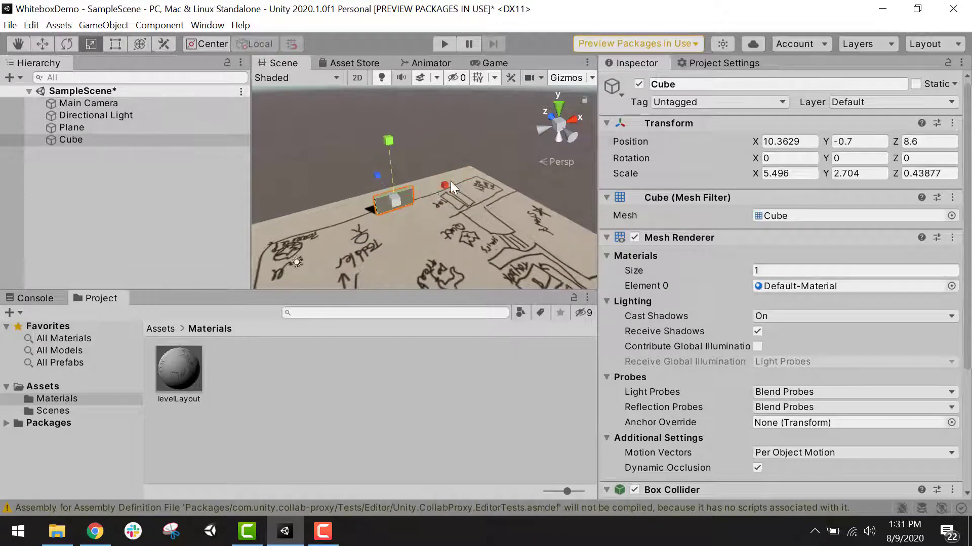
{"action": "left_click_drag", "start_coordinate": [450, 188], "coordinate": [693, 142]}
{"action": "left_click_drag", "start_coordinate": [506, 259], "coordinate": [536, 253], "text": "alt"}
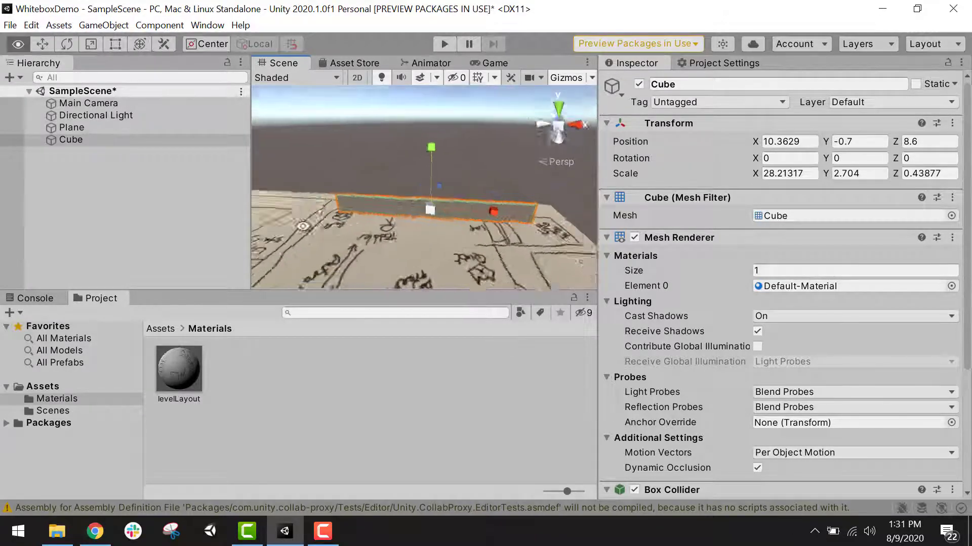
{"action": "left_click_drag", "start_coordinate": [303, 226], "coordinate": [244, 262], "text": "alt"}
{"action": "left_click", "coordinate": [373, 181]}
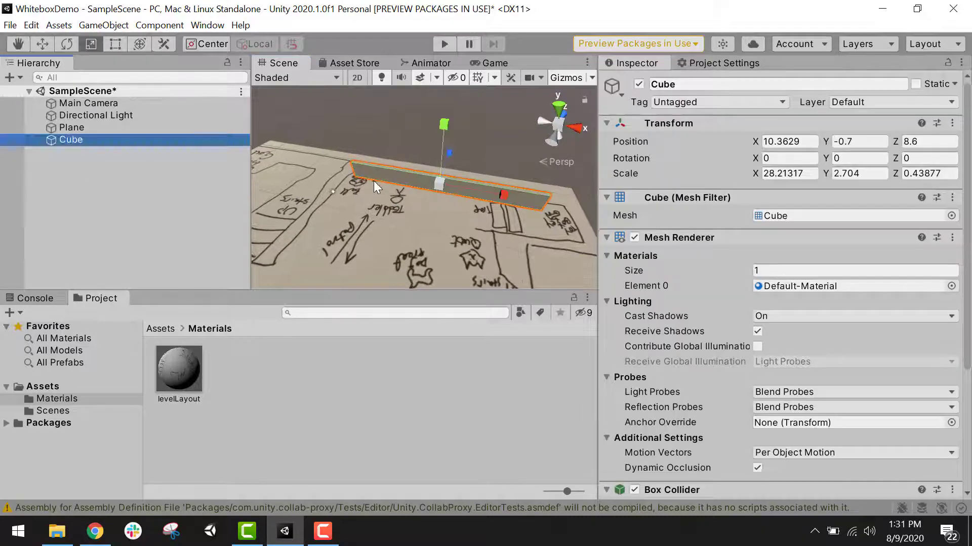
{"action": "key", "text": "Delete"}
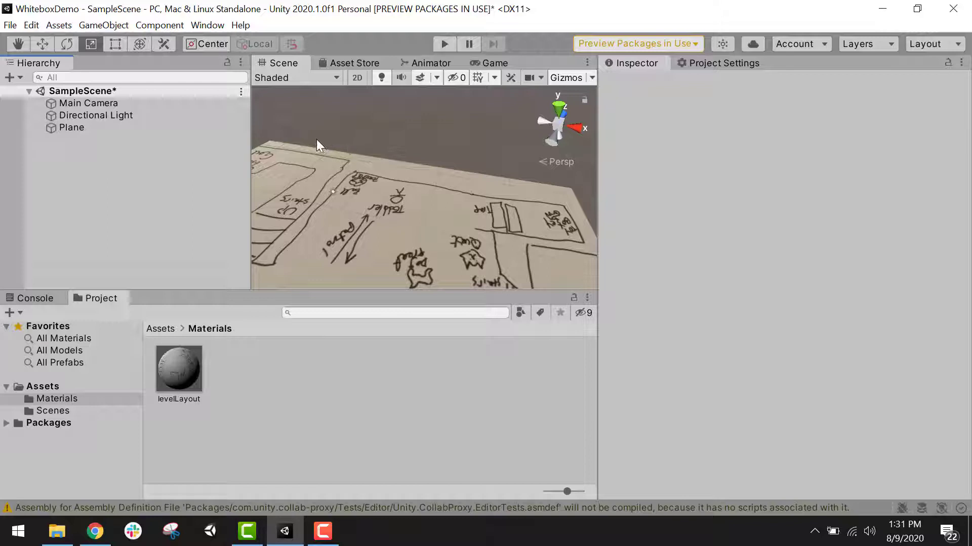
Install the ProBuilder 4.2.3 package from the Unity Registry and close the Package Manager
{"action": "left_click_drag", "start_coordinate": [251, 159], "coordinate": [188, 161]}
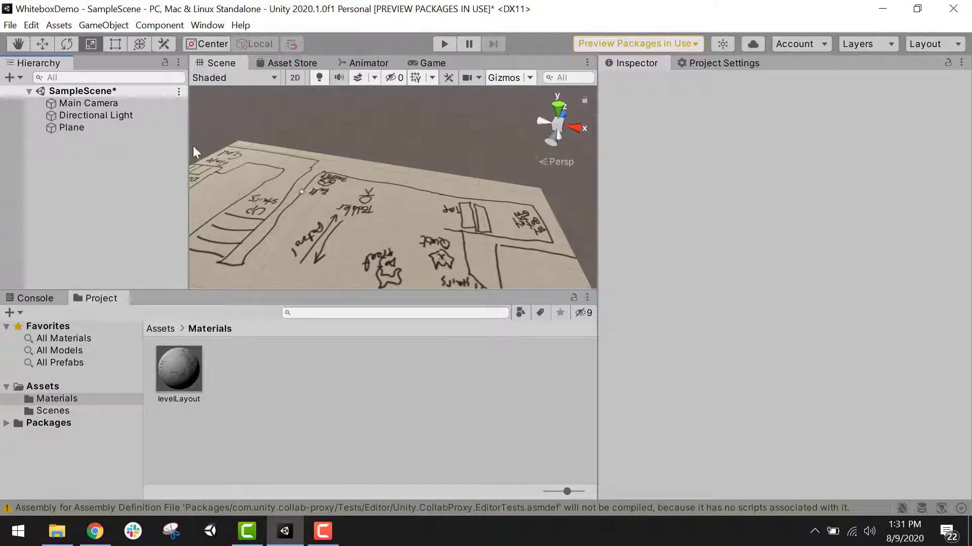
{"action": "left_click", "coordinate": [205, 25]}
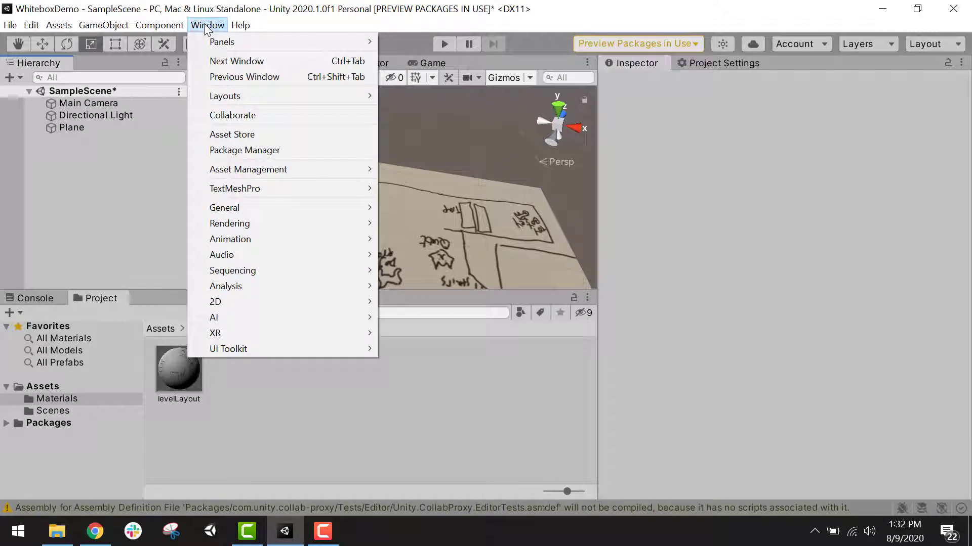
{"action": "left_click", "coordinate": [271, 150]}
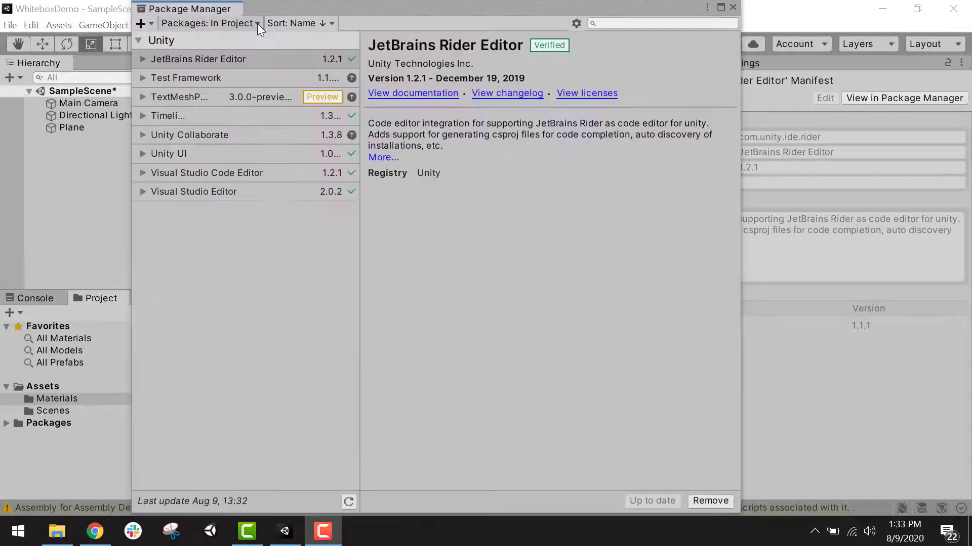
{"action": "left_click", "coordinate": [257, 23]}
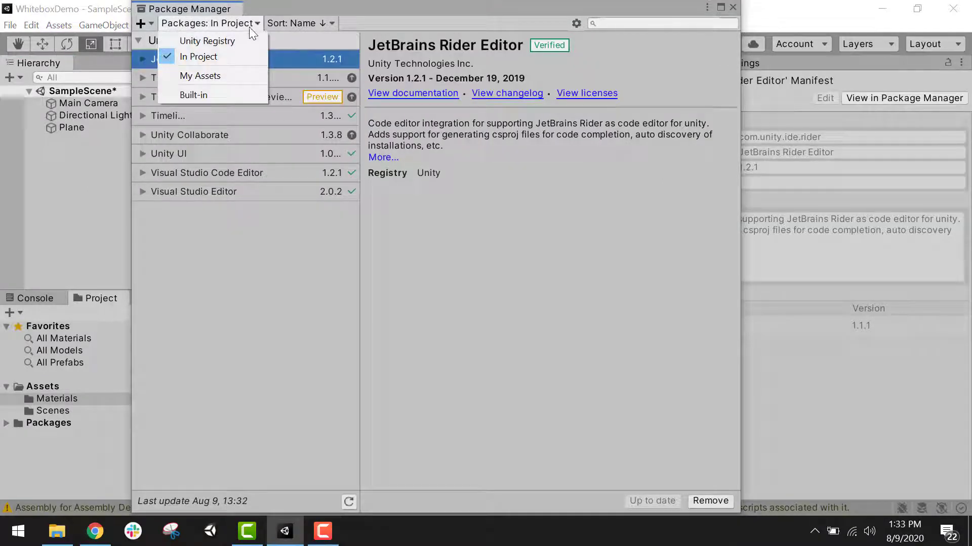
{"action": "left_click", "coordinate": [230, 40]}
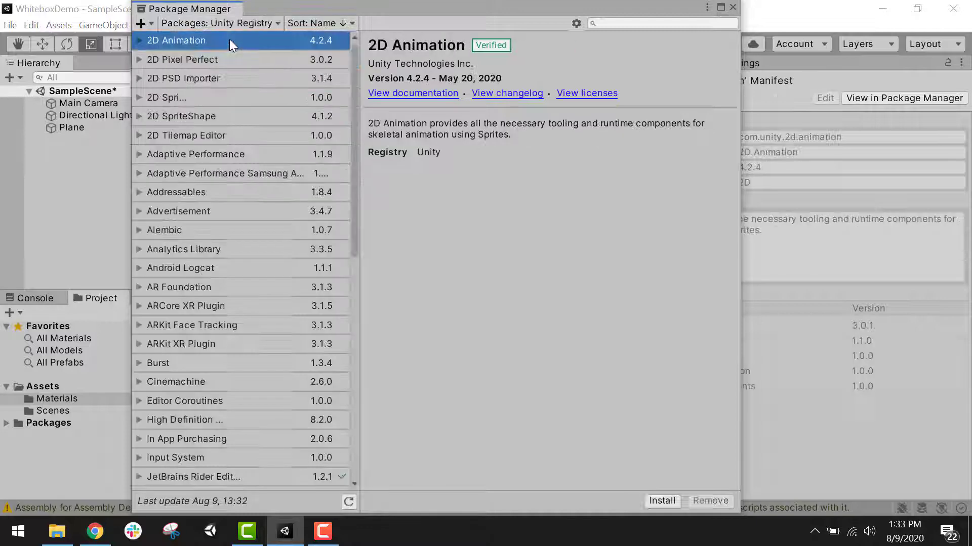
{"action": "scroll", "coordinate": [181, 297], "scroll_direction": "down", "scroll_amount": 5}
{"action": "scroll", "coordinate": [180, 302], "scroll_direction": "down", "scroll_amount": 2}
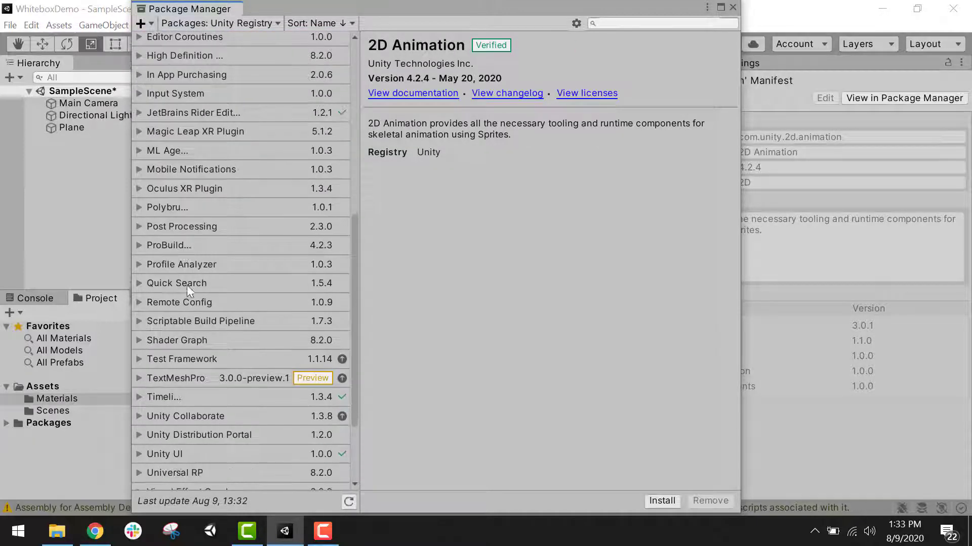
{"action": "left_click", "coordinate": [200, 247]}
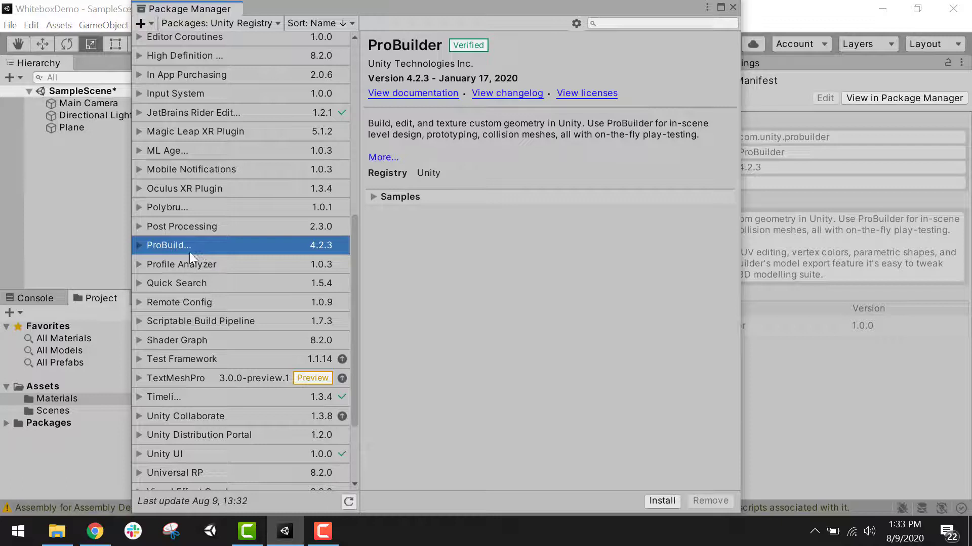
{"action": "left_click", "coordinate": [662, 501]}
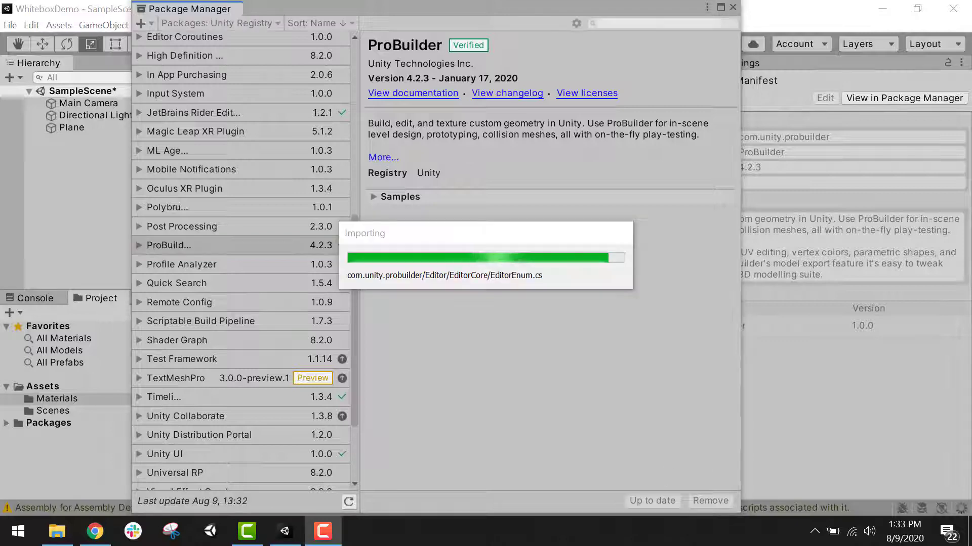
{"action": "left_click", "coordinate": [733, 8]}
Open the ProBuilder window, widen the Scene view, and open the settings for creating a new shape
{"action": "left_click", "coordinate": [42, 386]}
{"action": "left_click", "coordinate": [200, 26]}
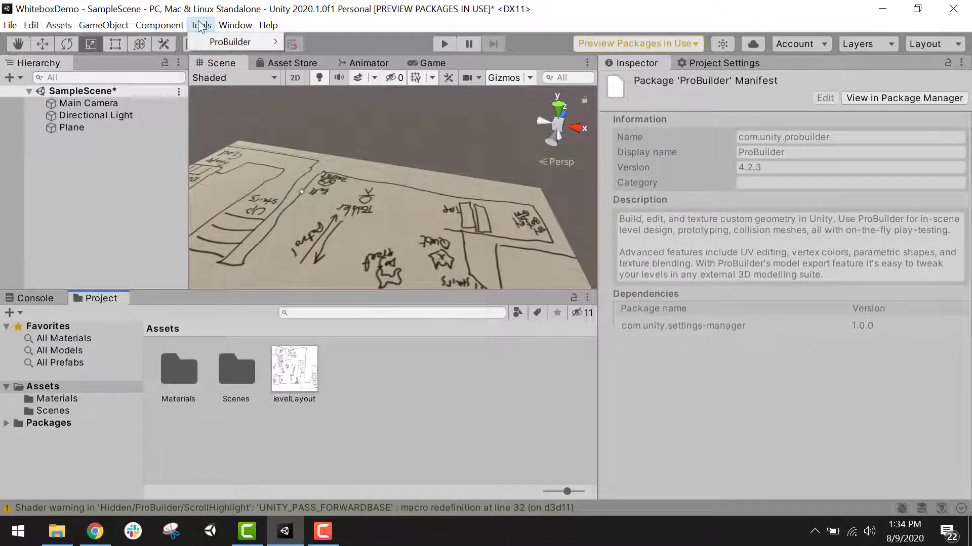
{"action": "mouse_move", "coordinate": [222, 44]}
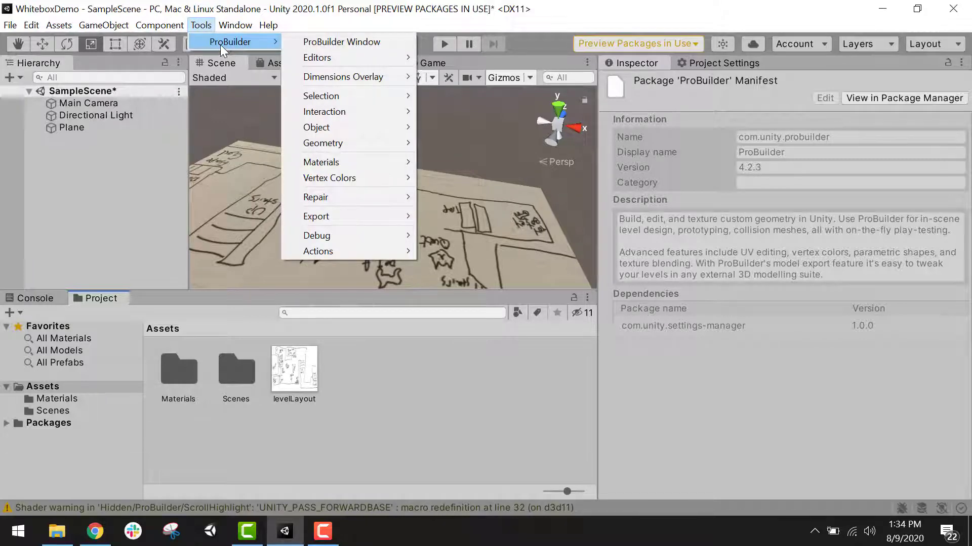
{"action": "left_click", "coordinate": [311, 42]}
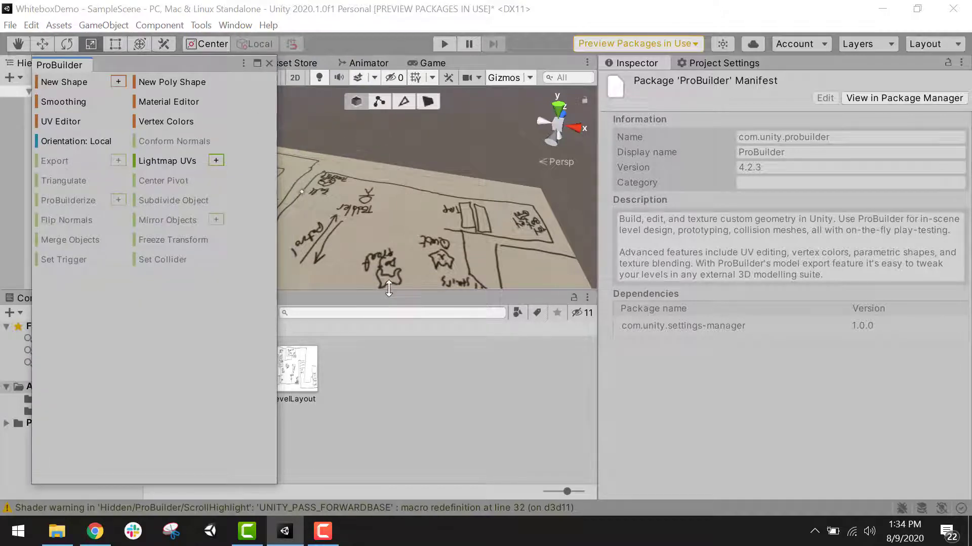
{"action": "left_click_drag", "start_coordinate": [387, 291], "coordinate": [389, 296]}
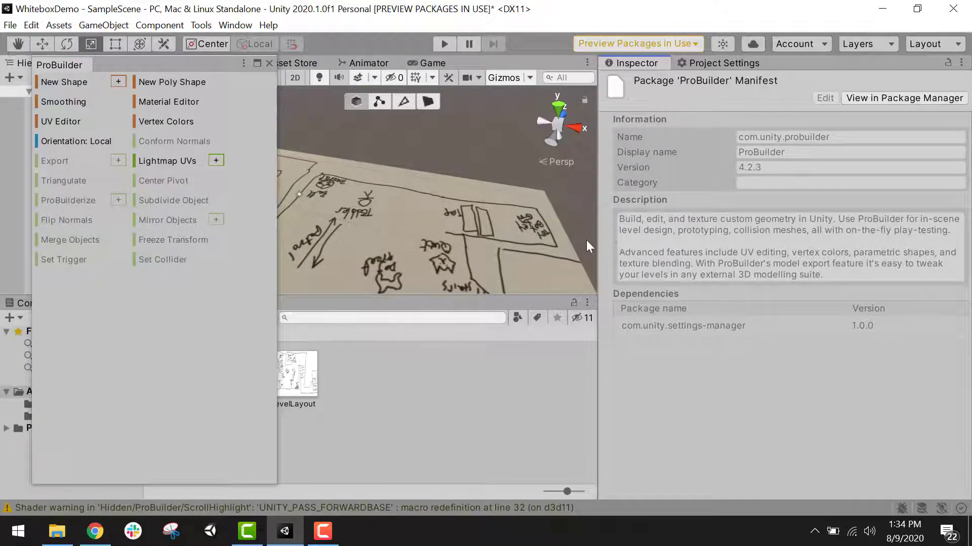
{"action": "left_click_drag", "start_coordinate": [598, 247], "coordinate": [713, 246]}
{"action": "left_click", "coordinate": [118, 82]}
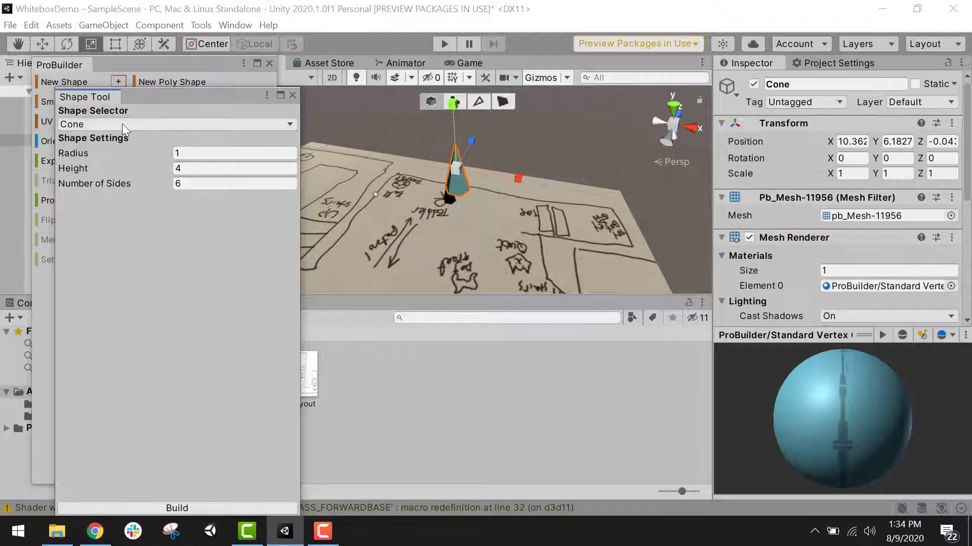
Preview the Torus, Sprite and Cylinder shapes in the scene with the Shape Tool
{"action": "left_click", "coordinate": [123, 124]}
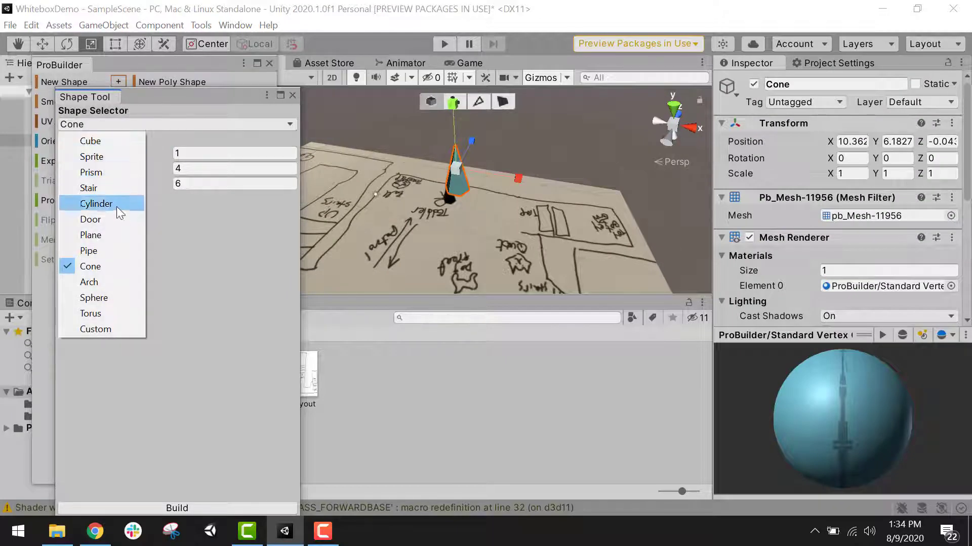
{"action": "left_click", "coordinate": [113, 314]}
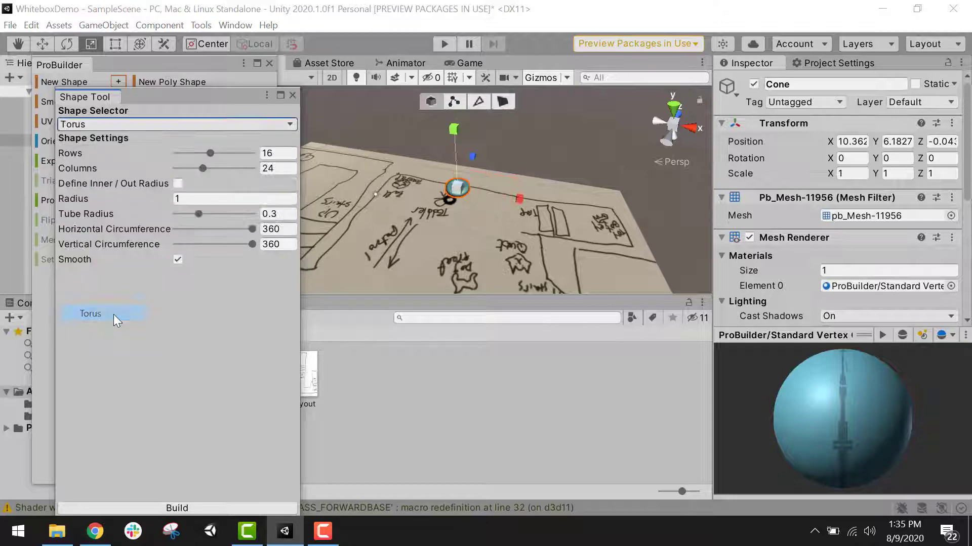
{"action": "left_click", "coordinate": [102, 123]}
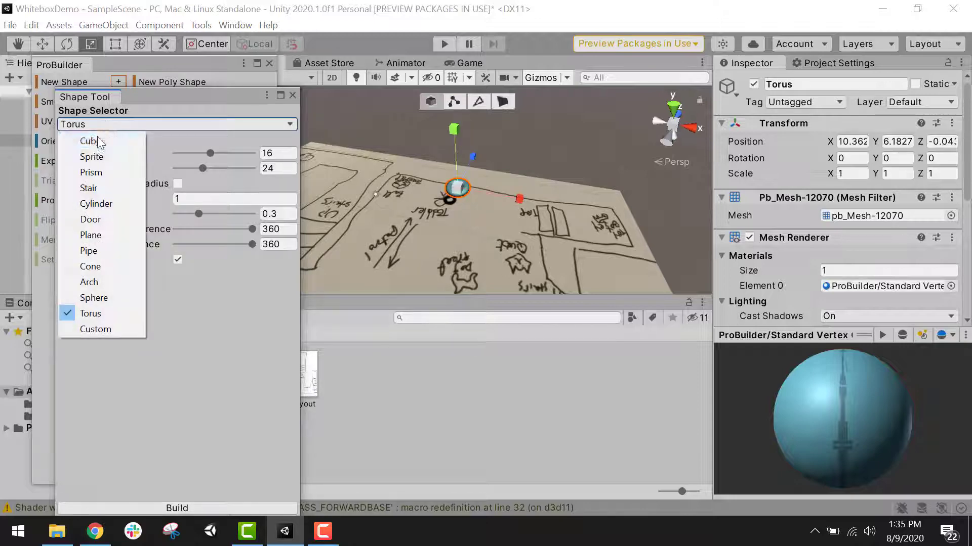
{"action": "left_click", "coordinate": [107, 158]}
{"action": "left_click", "coordinate": [104, 124]}
{"action": "left_click", "coordinate": [97, 204]}
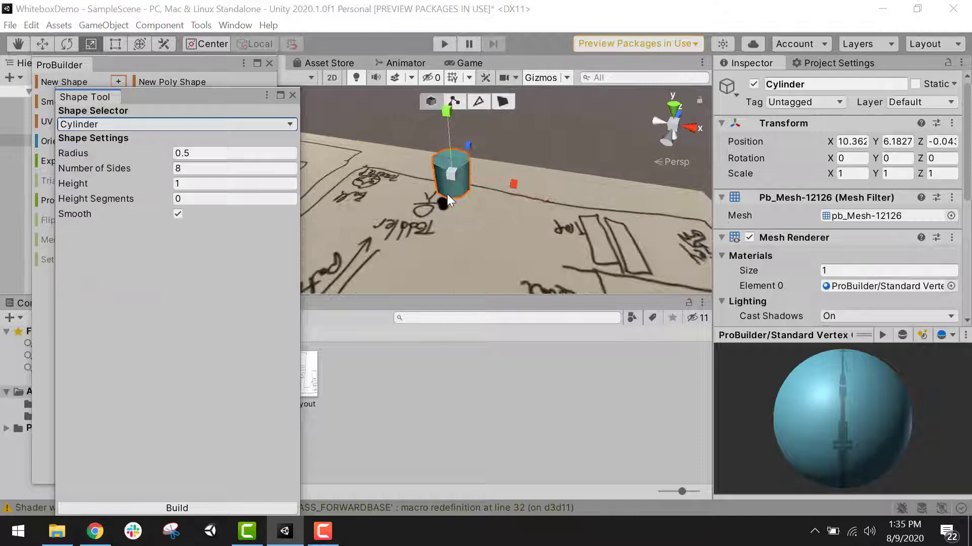
Switch the new shape to Stair and set its curvature to 45
{"action": "left_click", "coordinate": [104, 124]}
{"action": "left_click", "coordinate": [120, 187]}
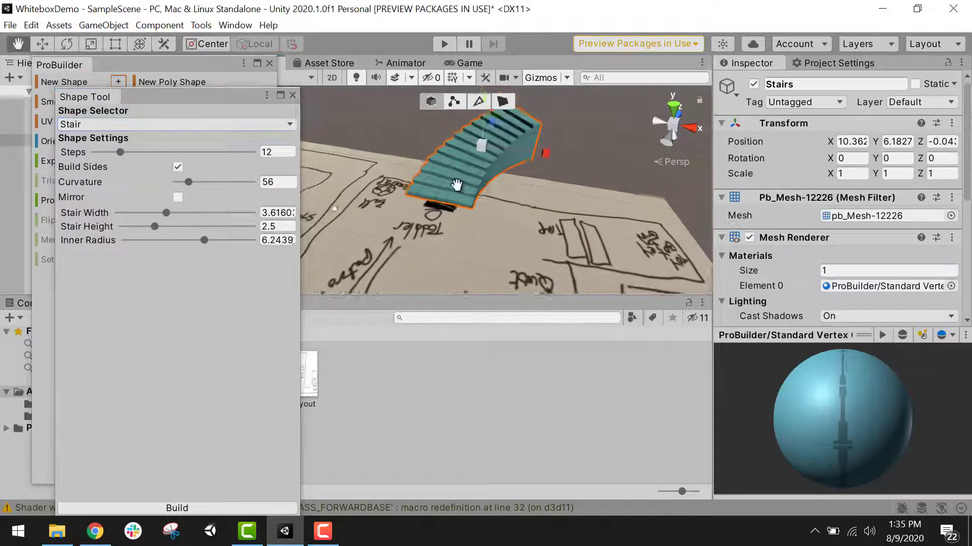
{"action": "right_click_drag", "start_coordinate": [471, 162], "coordinate": [519, 221]}
{"action": "scroll", "coordinate": [516, 215], "scroll_direction": "up", "scroll_amount": 2}
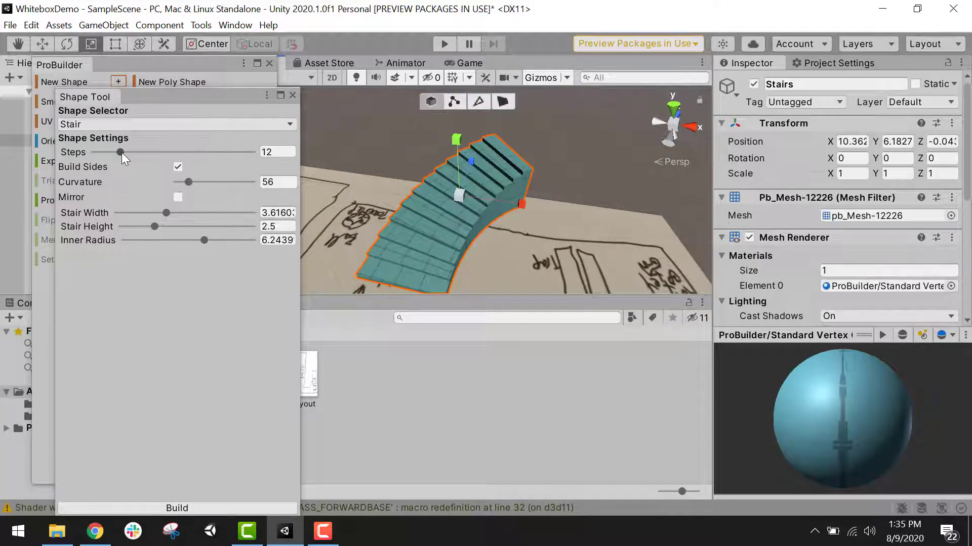
{"action": "mouse_move", "coordinate": [121, 153]}
{"action": "left_mouse_down"}
{"action": "mouse_move", "coordinate": [163, 152]}
{"action": "mouse_move", "coordinate": [121, 151]}
{"action": "left_mouse_up"}
{"action": "mouse_move", "coordinate": [188, 182]}
{"action": "left_mouse_down"}
{"action": "mouse_move", "coordinate": [198, 184]}
{"action": "mouse_move", "coordinate": [186, 182]}
{"action": "left_mouse_up"}
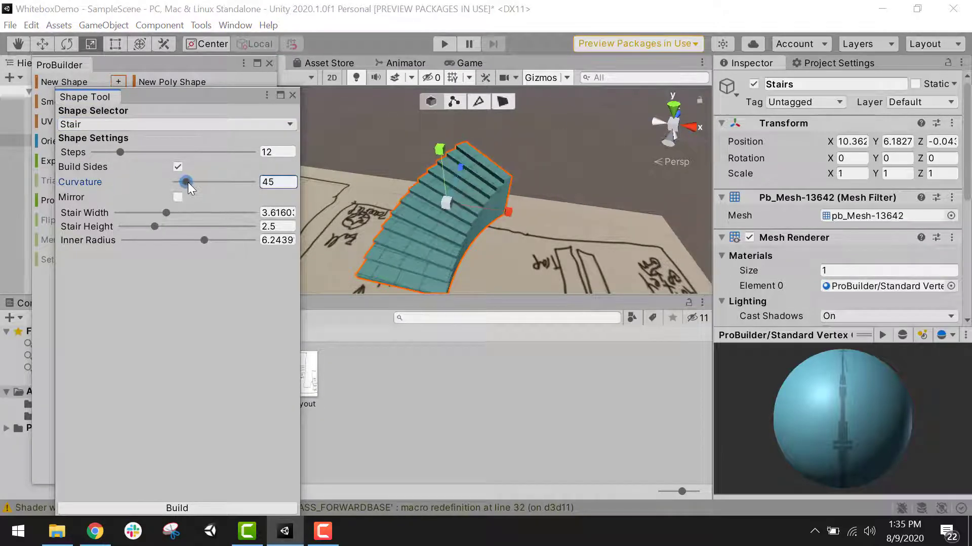
Set the stair width to about 2.82, the height to about 2.21 and the inner radius to about 8.51, keeping Build Sides enabled
{"action": "mouse_move", "coordinate": [166, 213]}
{"action": "left_mouse_down"}
{"action": "mouse_move", "coordinate": [176, 216]}
{"action": "mouse_move", "coordinate": [157, 213]}
{"action": "left_mouse_up"}
{"action": "left_click_drag", "start_coordinate": [155, 227], "coordinate": [148, 224]}
{"action": "left_click_drag", "start_coordinate": [204, 240], "coordinate": [236, 241]}
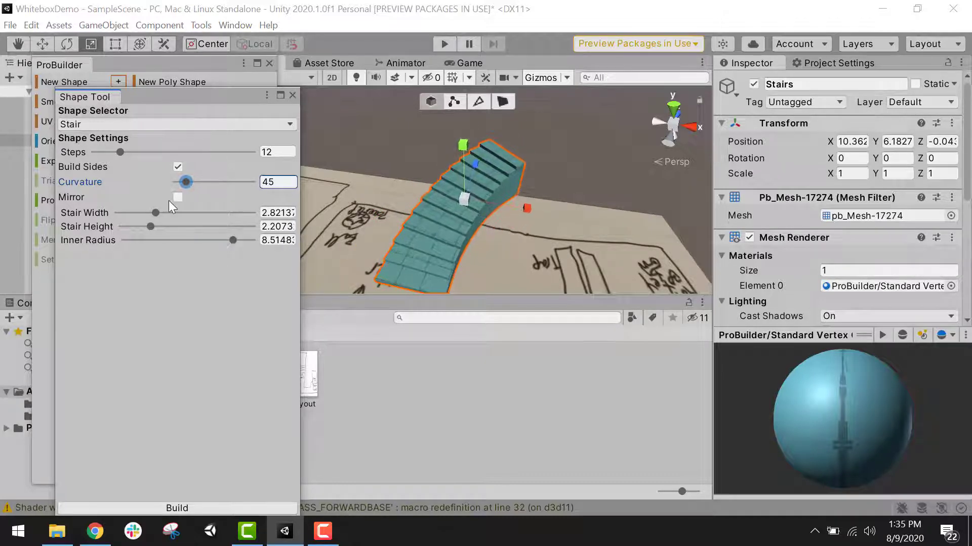
{"action": "left_click", "coordinate": [179, 167]}
{"action": "left_click", "coordinate": [179, 167]}
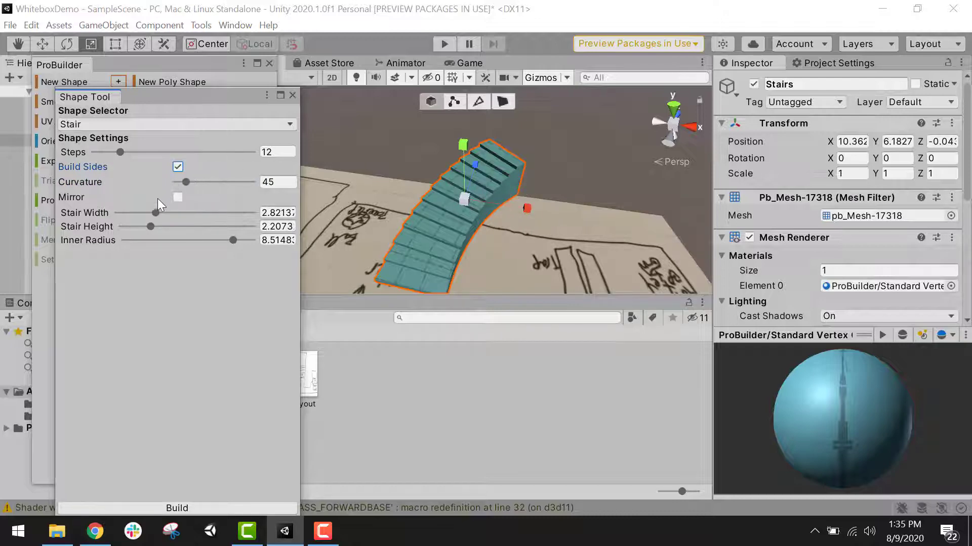
Lower the stairs to Y -2.5 near the layout's stairs drawing, rotated about 75° around Y, at about X 17.47, Z -1.28
{"action": "left_click_drag", "start_coordinate": [334, 188], "coordinate": [486, 188], "text": "alt"}
{"action": "key", "text": "w"}
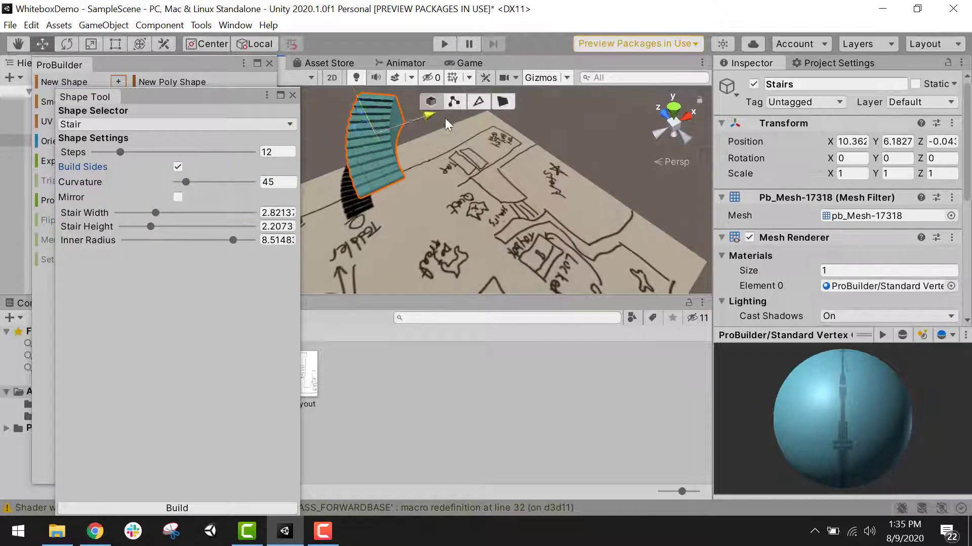
{"action": "left_click_drag", "start_coordinate": [445, 117], "coordinate": [523, 145]}
{"action": "scroll", "coordinate": [480, 119], "scroll_direction": "down", "scroll_amount": 5}
{"action": "left_click_drag", "start_coordinate": [460, 138], "coordinate": [480, 167]}
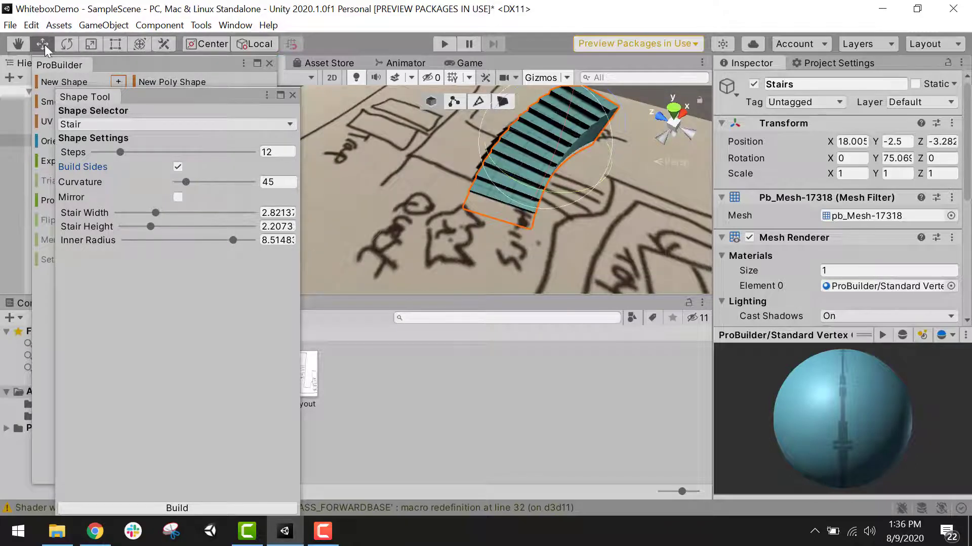
{"action": "left_click", "coordinate": [43, 43]}
{"action": "left_click_drag", "start_coordinate": [602, 148], "coordinate": [562, 159]}
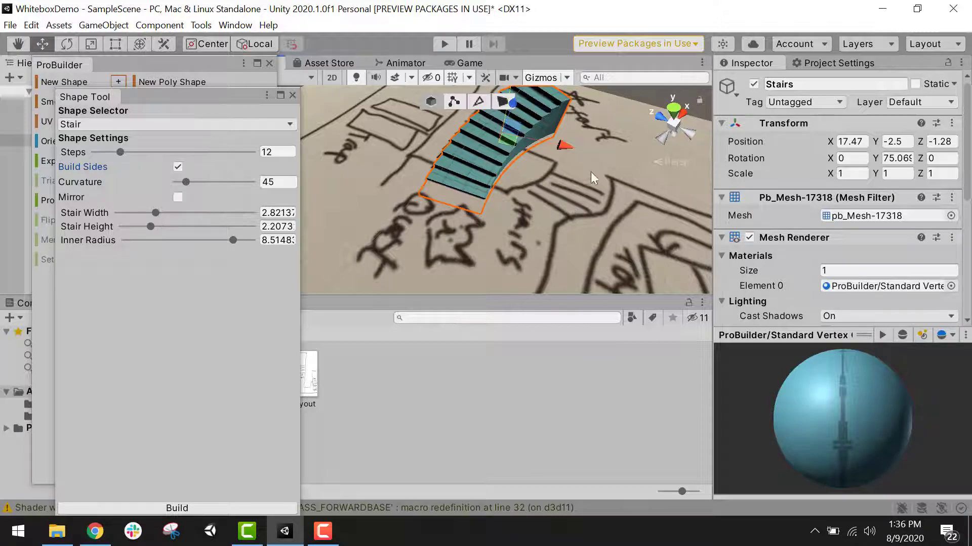
Mirror the stairs, rotate them to about 109.6° around Y and move them to about X 16.79, Y -2.37, Z -1.36
{"action": "left_click", "coordinate": [178, 197]}
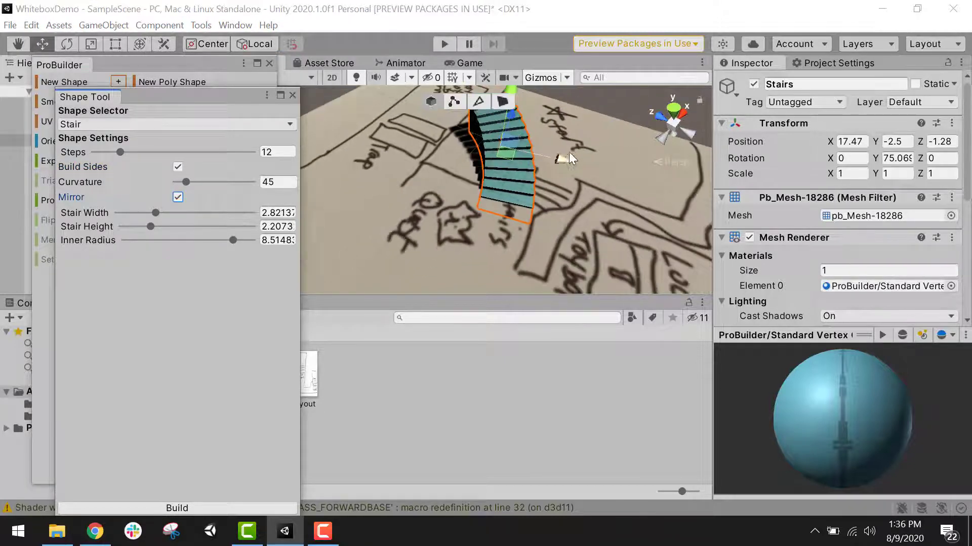
{"action": "left_click", "coordinate": [67, 44]}
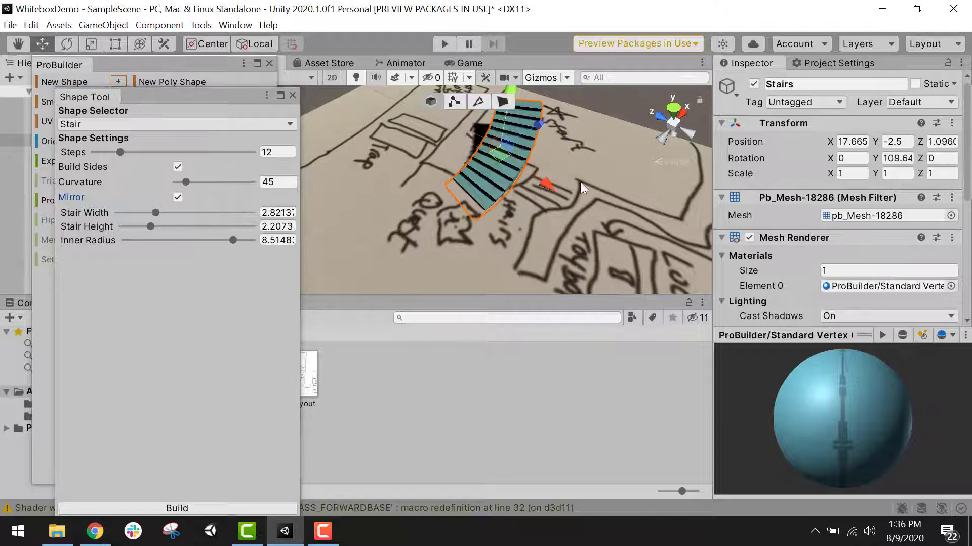
{"action": "left_click_drag", "start_coordinate": [547, 185], "coordinate": [582, 216]}
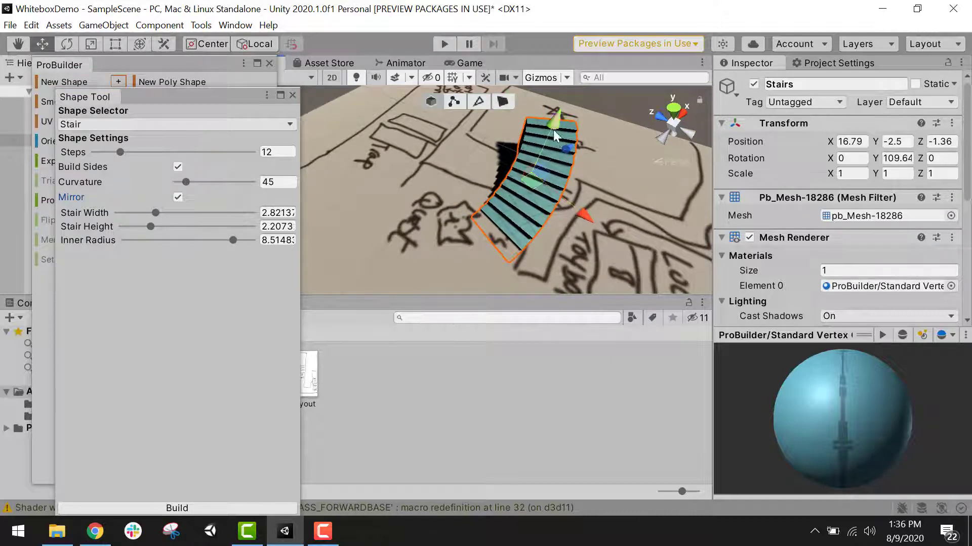
{"action": "left_click_drag", "start_coordinate": [554, 129], "coordinate": [558, 131]}
Set the stairs to a curvature of 38, 7 steps and an inner radius of about 4.68
{"action": "middle_click_drag", "start_coordinate": [609, 164], "coordinate": [600, 167]}
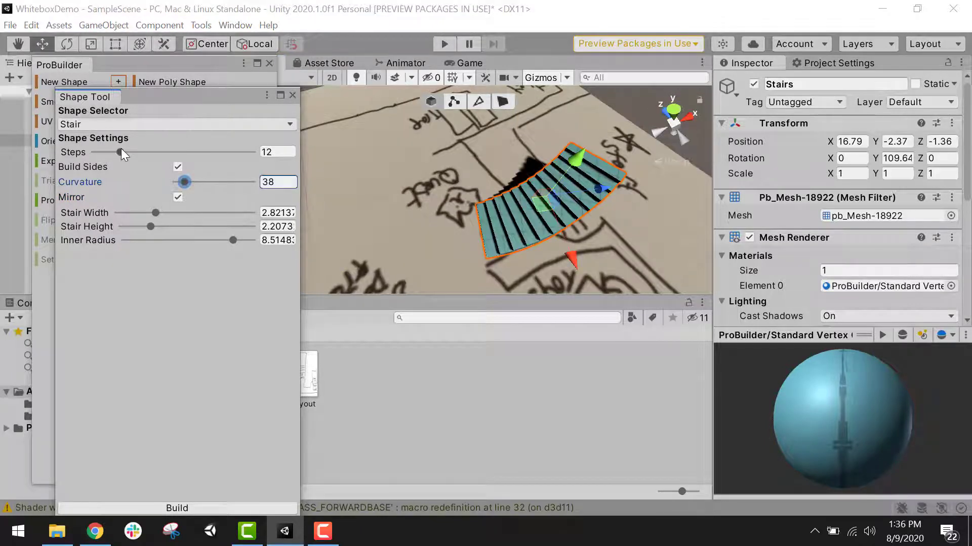
{"action": "left_click_drag", "start_coordinate": [121, 152], "coordinate": [112, 159]}
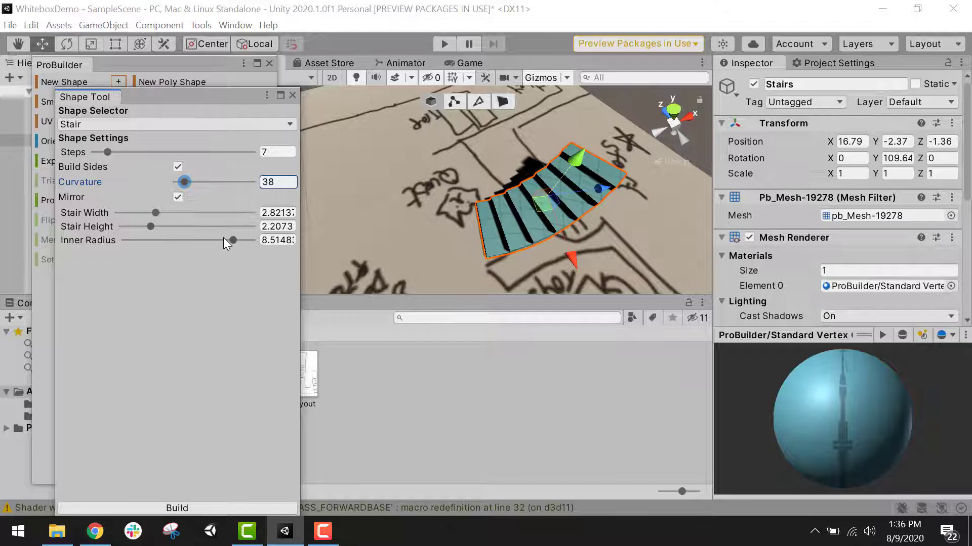
{"action": "left_click_drag", "start_coordinate": [231, 239], "coordinate": [211, 235]}
Fit the stairs over the layout's stairs drawing, rotated about 119.5° around Y at X 18.96, Z -2.02
{"action": "left_click_drag", "start_coordinate": [530, 202], "coordinate": [542, 206]}
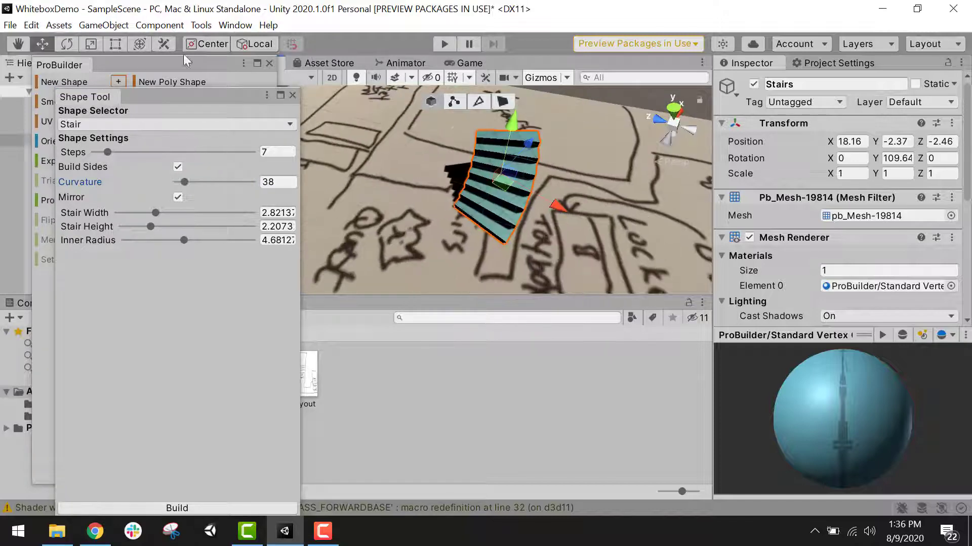
{"action": "left_click", "coordinate": [66, 44]}
{"action": "left_click_drag", "start_coordinate": [509, 232], "coordinate": [516, 253]}
{"action": "left_click_drag", "start_coordinate": [519, 244], "coordinate": [457, 178]}
{"action": "left_click", "coordinate": [42, 45]}
{"action": "left_click_drag", "start_coordinate": [435, 226], "coordinate": [440, 219]}
{"action": "left_click_drag", "start_coordinate": [510, 175], "coordinate": [516, 175]}
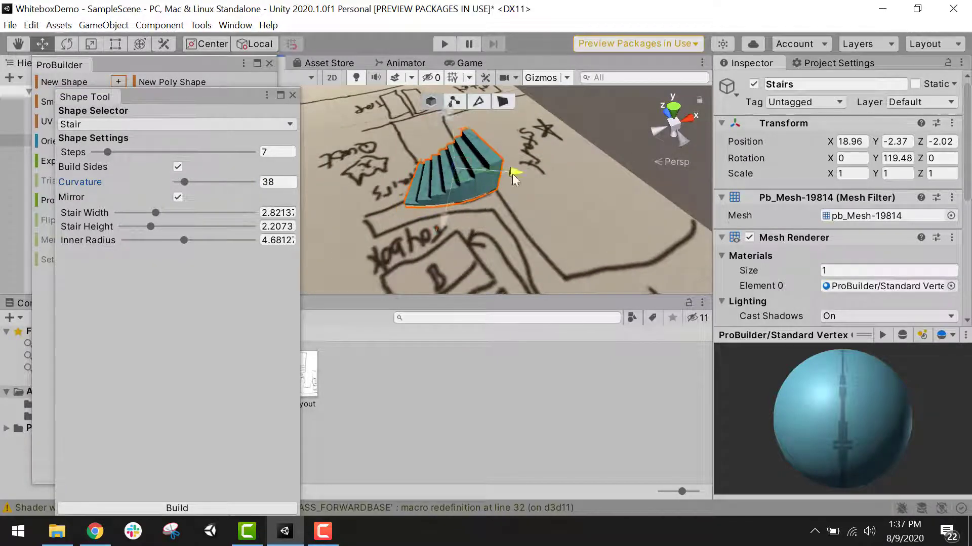
Build the finished stairs and close the Shape Tool
{"action": "left_click_drag", "start_coordinate": [425, 273], "coordinate": [481, 286], "text": "alt"}
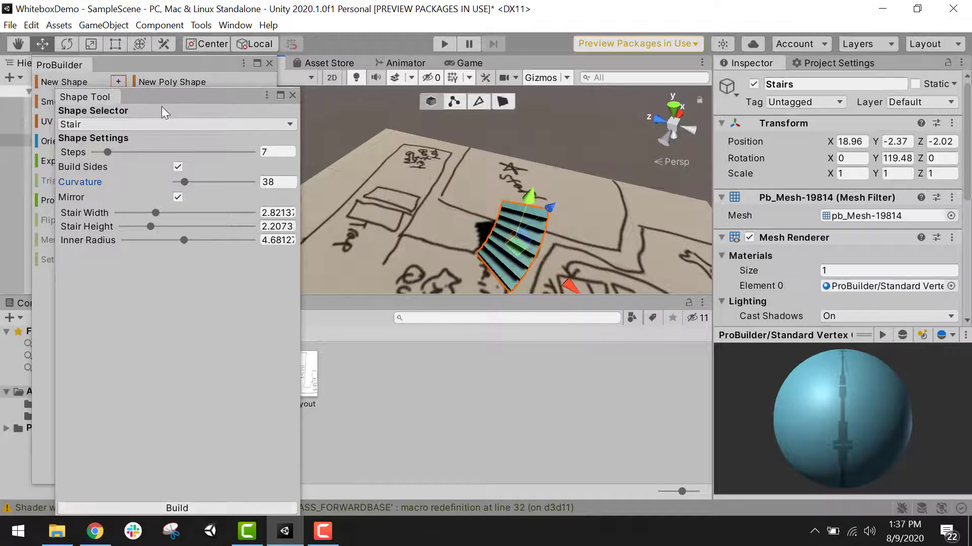
{"action": "left_click_drag", "start_coordinate": [162, 108], "coordinate": [179, 37]}
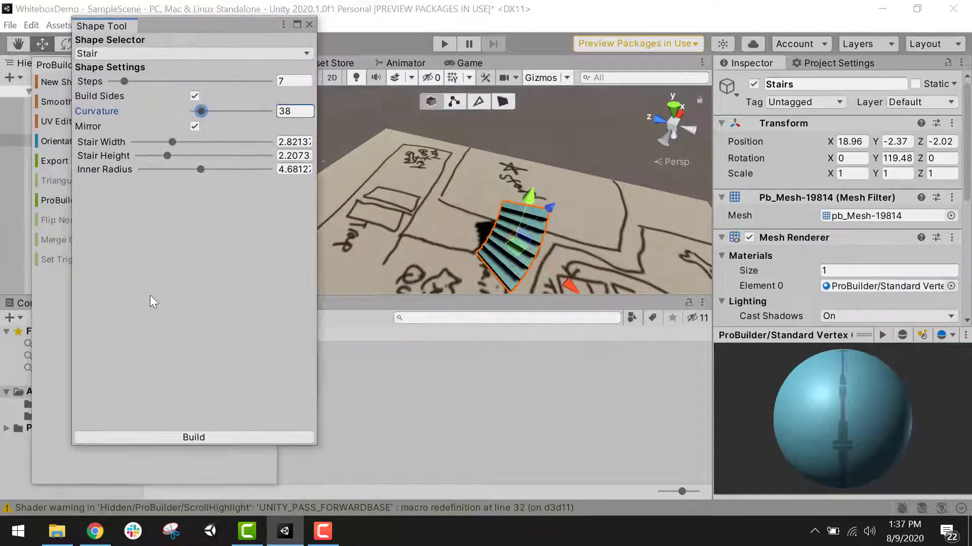
{"action": "left_click", "coordinate": [191, 439]}
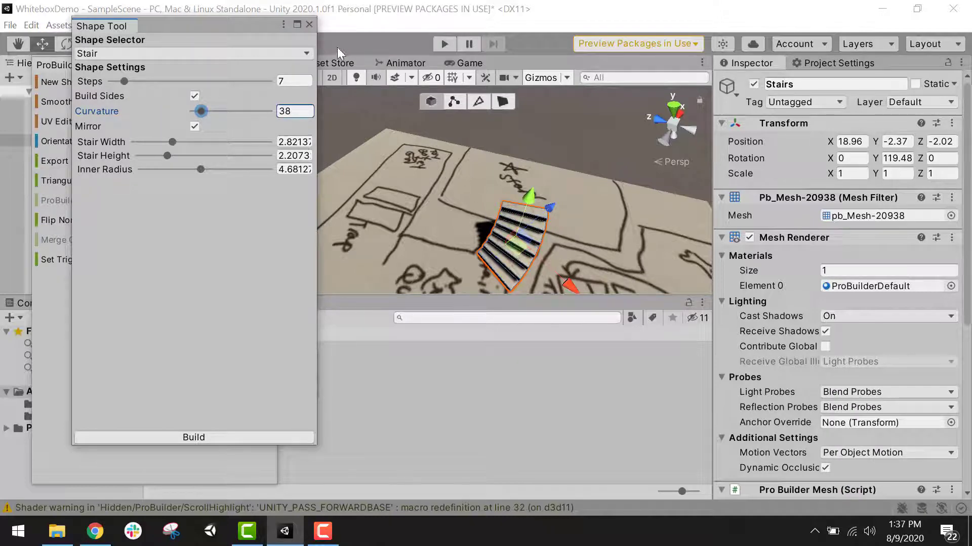
{"action": "left_click", "coordinate": [309, 25]}
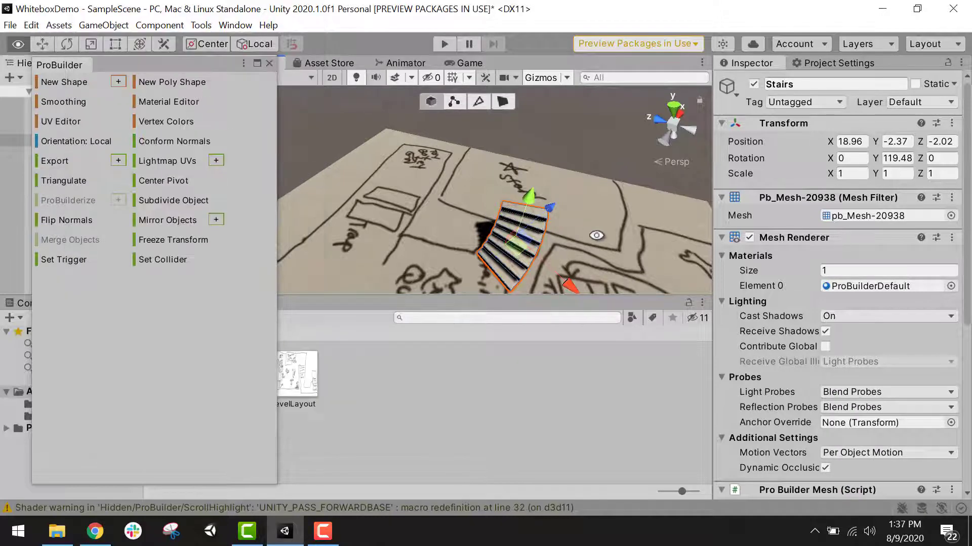
Start another new ProBuilder shape beside the stairs and choose Cube as its type
{"action": "left_click_drag", "start_coordinate": [435, 162], "coordinate": [667, 228], "text": "alt"}
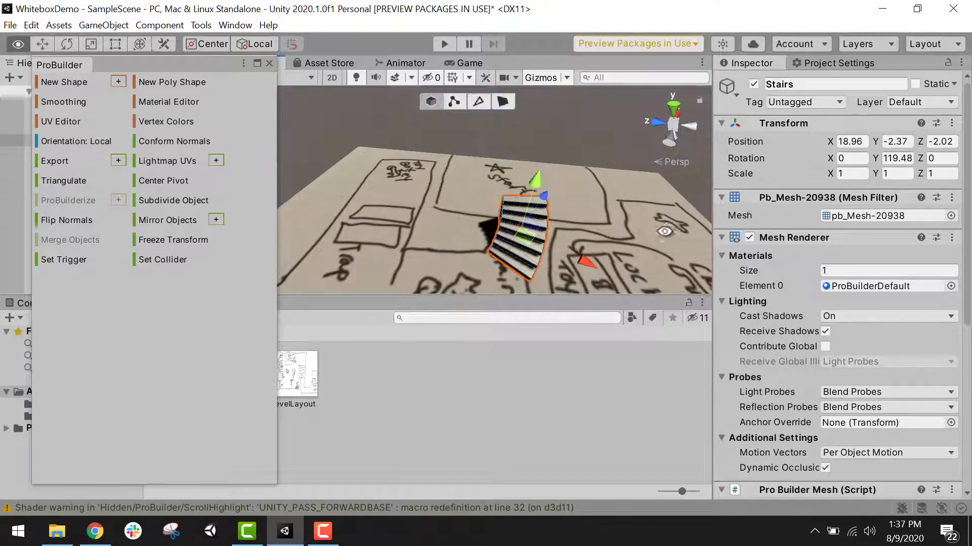
{"action": "left_click_drag", "start_coordinate": [504, 142], "coordinate": [516, 237], "text": "alt"}
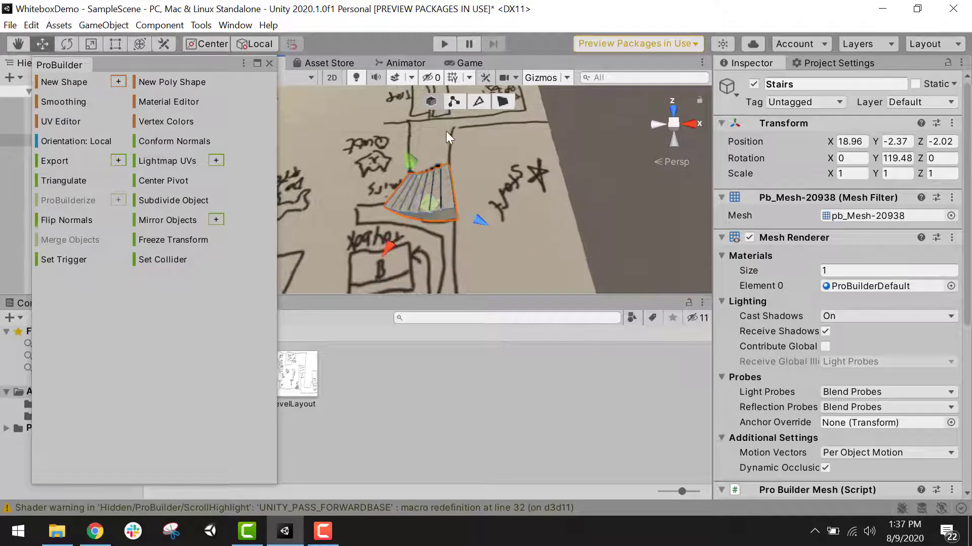
{"action": "left_click_drag", "start_coordinate": [445, 132], "coordinate": [450, 141], "text": "alt"}
{"action": "left_click", "coordinate": [118, 81]}
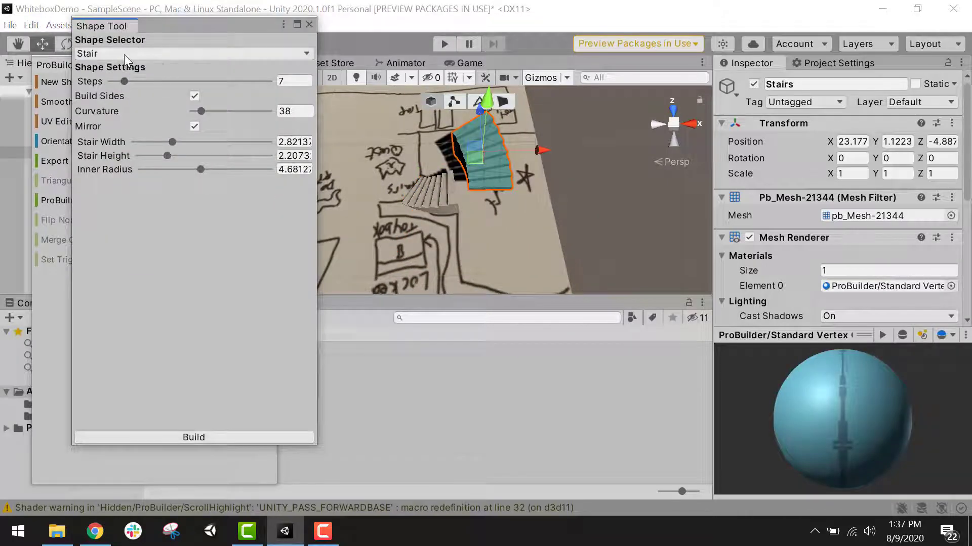
{"action": "left_click", "coordinate": [123, 53]}
{"action": "left_click", "coordinate": [114, 71]}
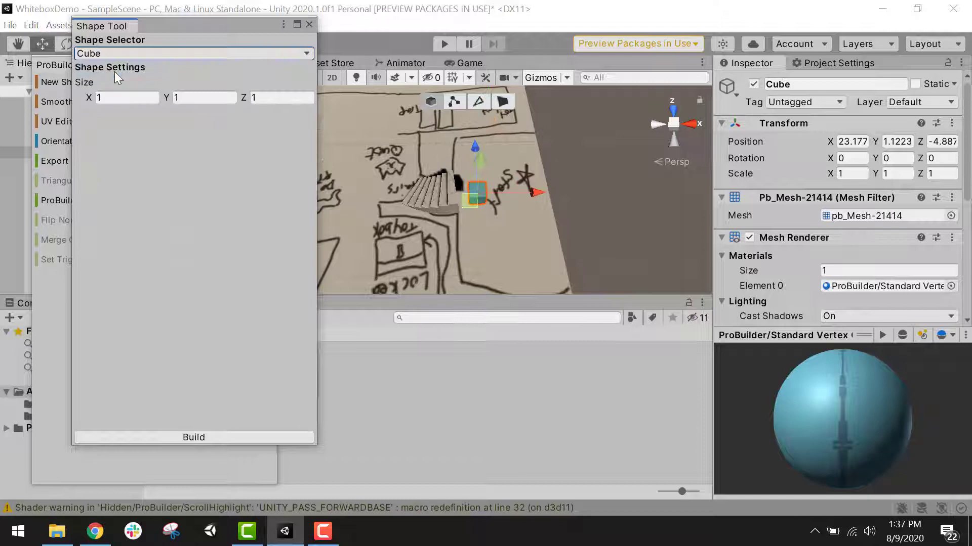
Try a cube size of 10 on X and 10 on Z
{"action": "left_click", "coordinate": [123, 101]}
{"action": "type", "text": "0"}
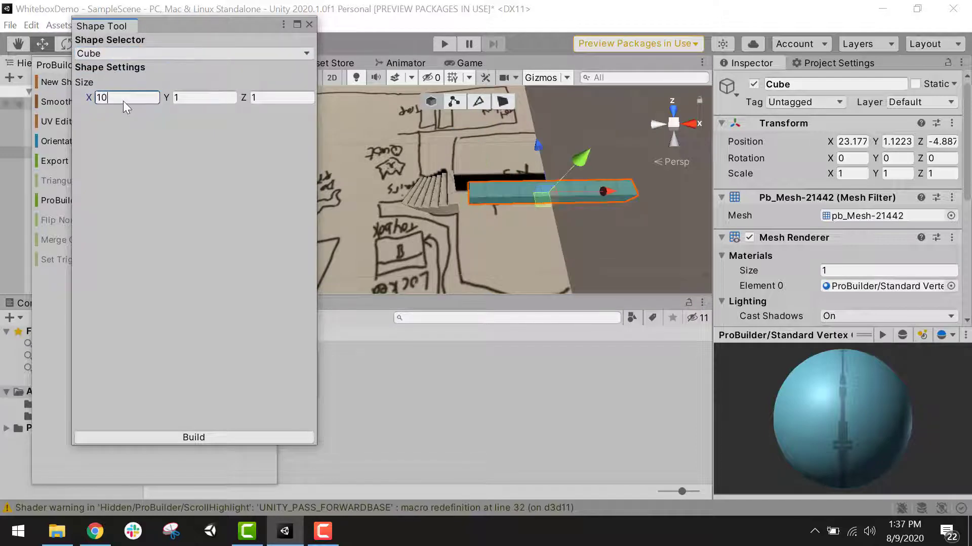
{"action": "scroll", "coordinate": [536, 145], "scroll_direction": "up", "scroll_amount": 4}
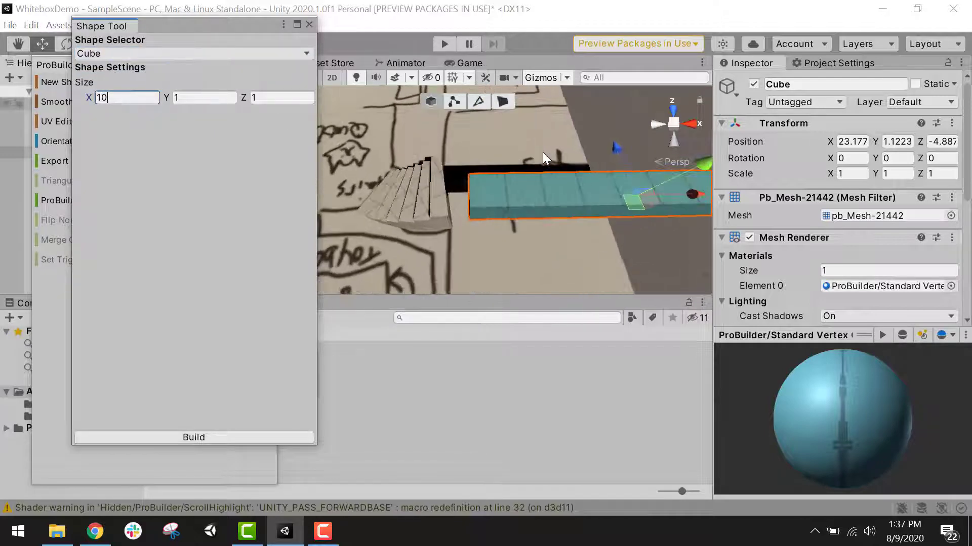
{"action": "left_click", "coordinate": [216, 100]}
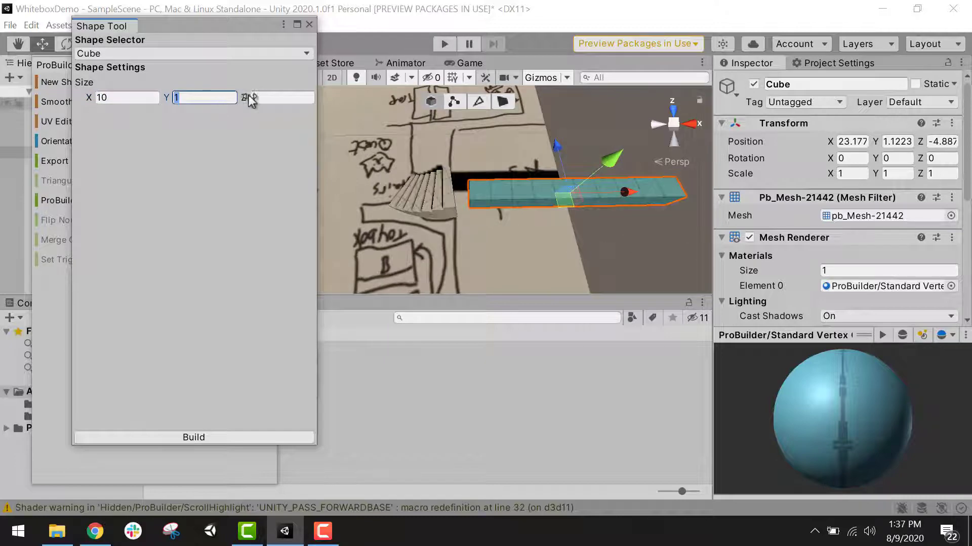
{"action": "left_click", "coordinate": [263, 97]}
{"action": "type", "text": "0"}
{"action": "middle_click_drag", "start_coordinate": [511, 195], "coordinate": [417, 128]}
{"action": "left_click_drag", "start_coordinate": [551, 207], "coordinate": [390, 149], "text": "alt"}
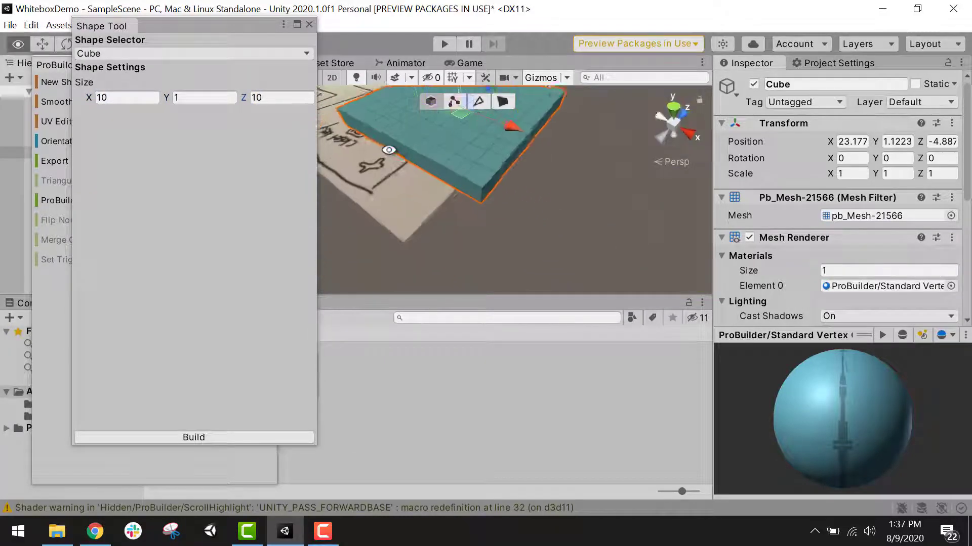
{"action": "middle_click_drag", "start_coordinate": [390, 151], "coordinate": [429, 245]}
{"action": "left_click_drag", "start_coordinate": [429, 245], "coordinate": [466, 210], "text": "alt"}
Reset the cube's X and Z sizes to 1
{"action": "left_click", "coordinate": [137, 95]}
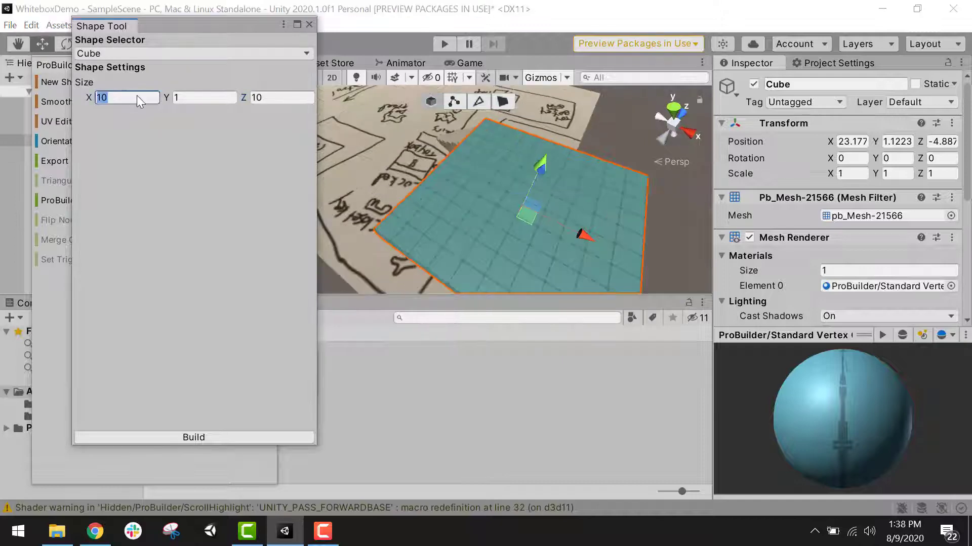
{"action": "type", "text": "1"}
{"action": "left_click", "coordinate": [270, 95]}
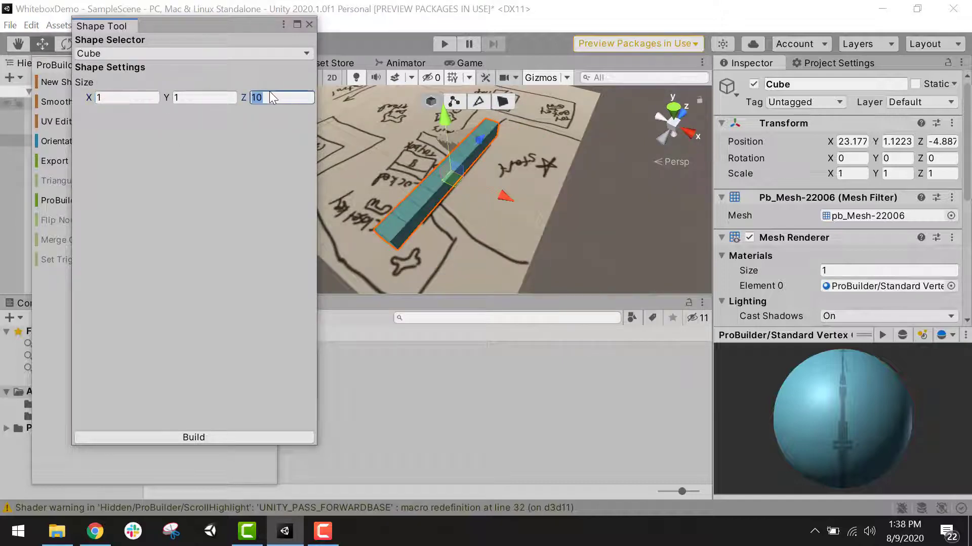
{"action": "type", "text": "1"}
{"action": "scroll", "coordinate": [348, 106], "scroll_direction": "up", "scroll_amount": 3}
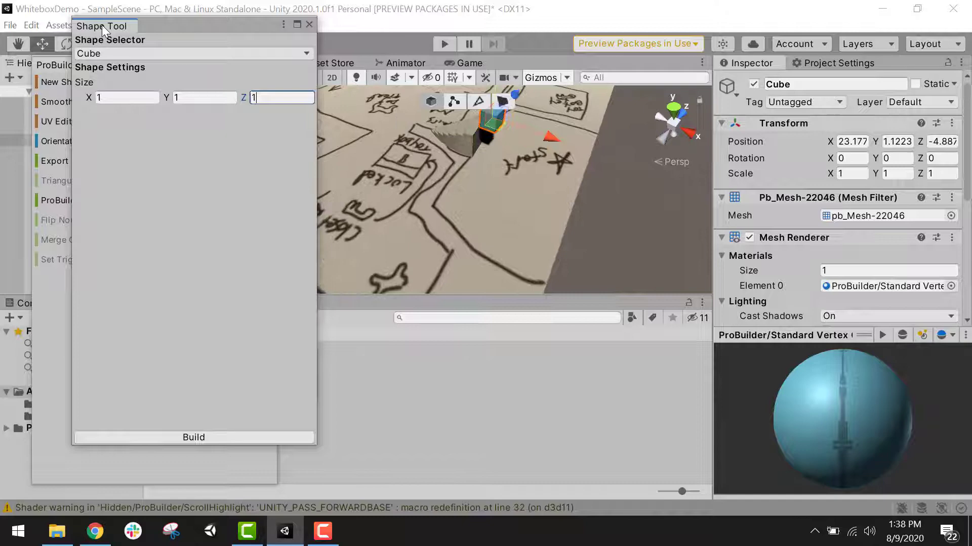
Move the Shape Tool window clear of the transform tools and try scaling the cube preview directly in the scene
{"action": "left_click_drag", "start_coordinate": [102, 25], "coordinate": [145, 110]}
{"action": "left_click", "coordinate": [94, 44]}
{"action": "scroll", "coordinate": [487, 132], "scroll_direction": "down", "scroll_amount": 2}
{"action": "left_click_drag", "start_coordinate": [487, 131], "coordinate": [10, 96]}
{"action": "middle_click_drag", "start_coordinate": [539, 158], "coordinate": [516, 248]}
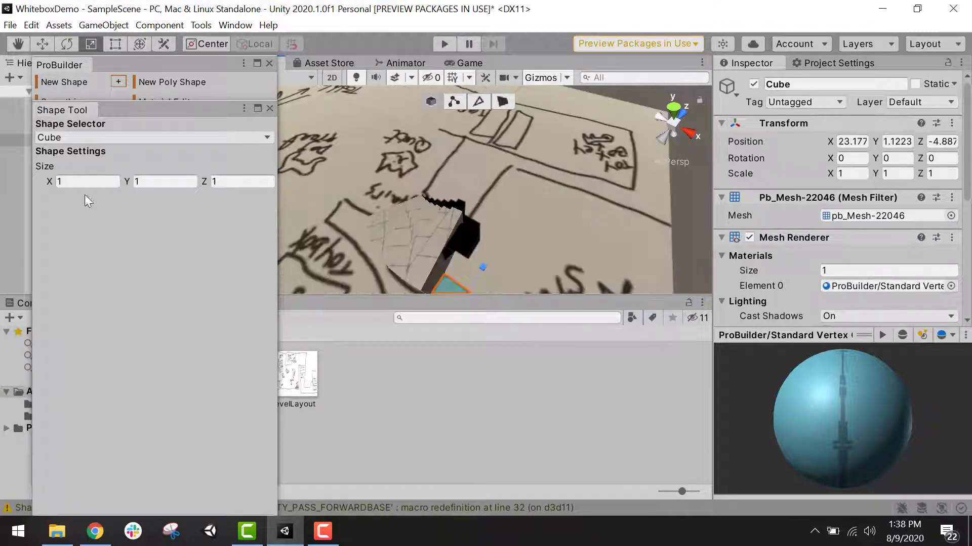
Set the cube's X size to 10 and check its length against the layout
{"action": "left_click", "coordinate": [92, 183]}
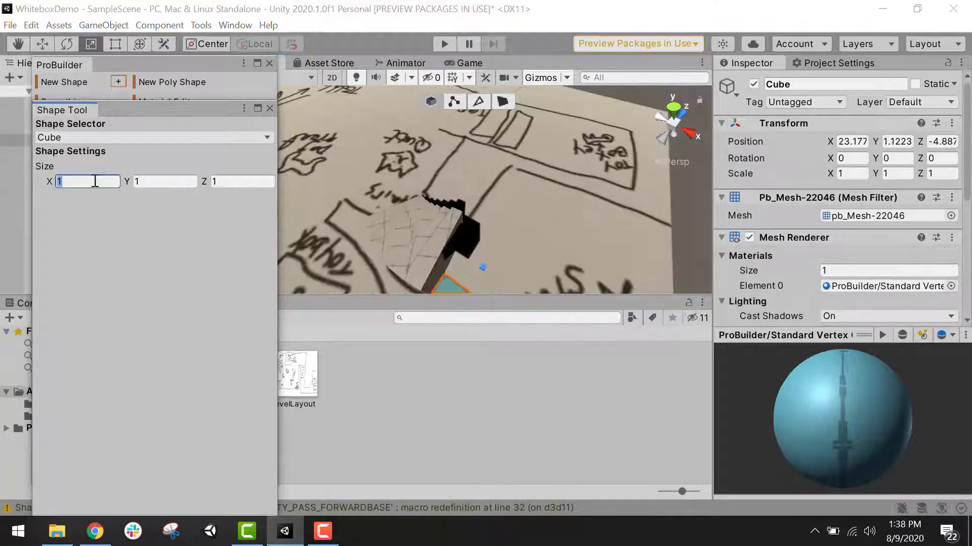
{"action": "type", "text": "0"}
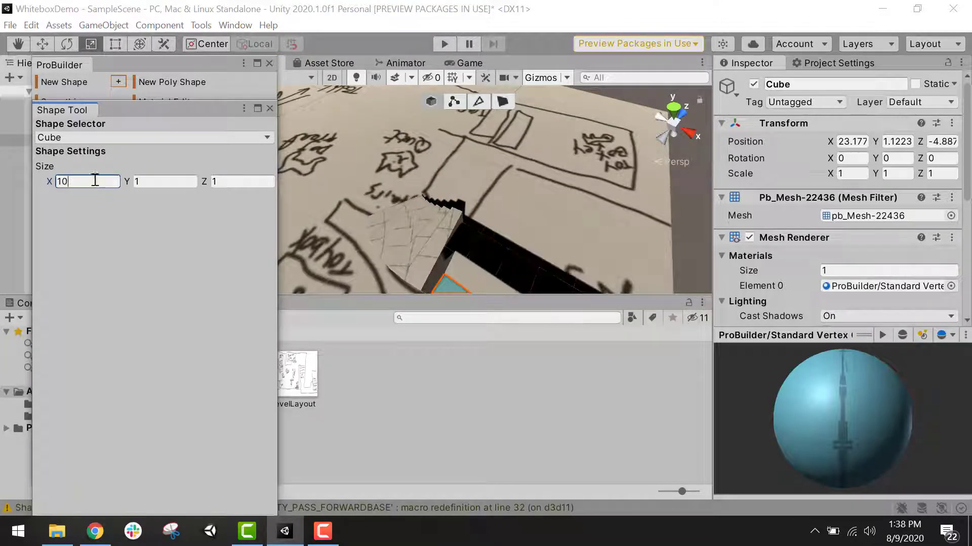
{"action": "scroll", "coordinate": [433, 197], "scroll_direction": "down", "scroll_amount": 5}
{"action": "left_click_drag", "start_coordinate": [565, 247], "coordinate": [303, 293], "text": "alt"}
{"action": "left_click_drag", "start_coordinate": [393, 213], "coordinate": [554, 25], "text": "alt"}
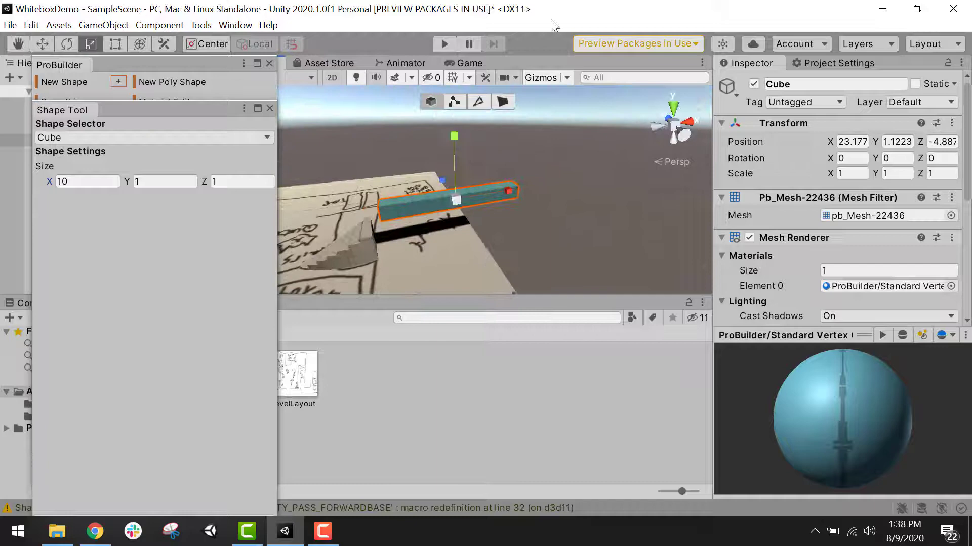
Set the cube's size to 7 on X, 3 on Y and 9 on Z
{"action": "left_click", "coordinate": [70, 180]}
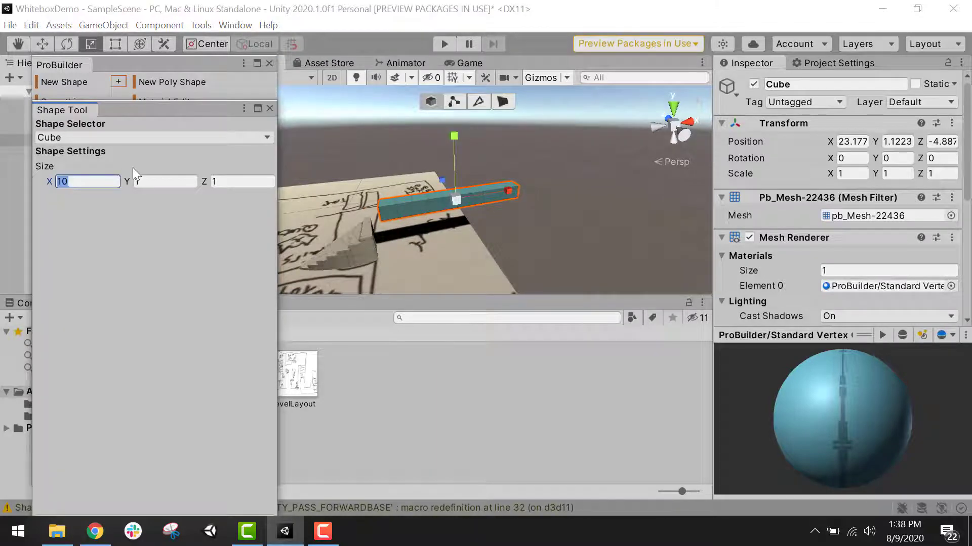
{"action": "type", "text": "7"}
{"action": "left_click", "coordinate": [196, 181]}
{"action": "type", "text": "3"}
{"action": "left_click", "coordinate": [231, 181]}
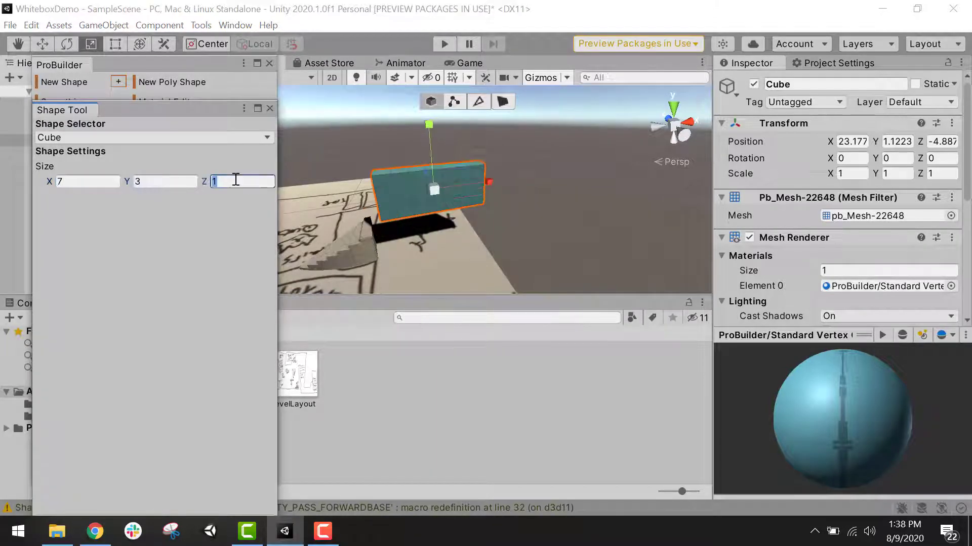
{"action": "type", "text": "9"}
Move the cube beside the stairs on the layout, to about X 22.72, Y -3.41, Z 0.57
{"action": "left_click_drag", "start_coordinate": [453, 177], "coordinate": [485, 157]}
{"action": "left_click_drag", "start_coordinate": [454, 117], "coordinate": [452, 150]}
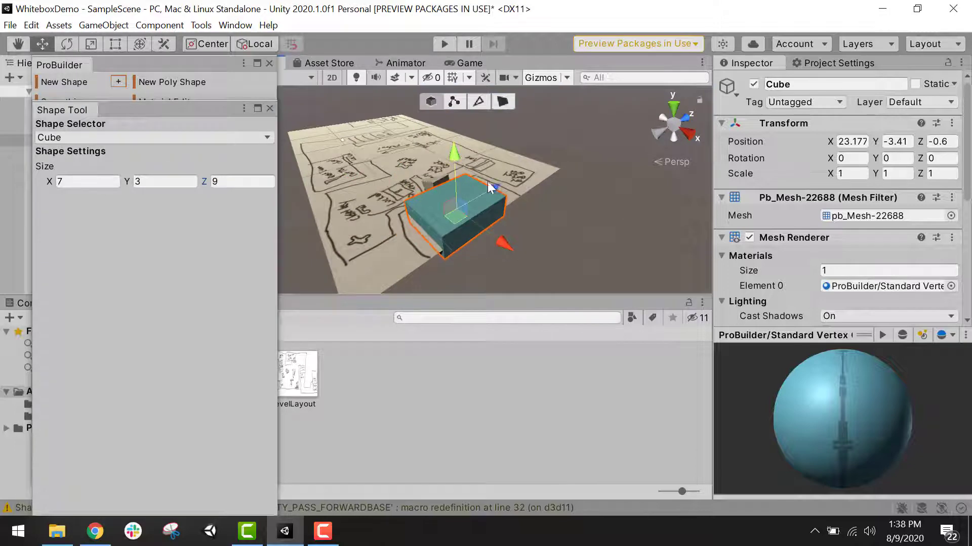
{"action": "left_click_drag", "start_coordinate": [489, 188], "coordinate": [499, 180]}
{"action": "left_click_drag", "start_coordinate": [398, 223], "coordinate": [700, 194], "text": "alt"}
{"action": "left_click_drag", "start_coordinate": [524, 243], "coordinate": [368, 269], "text": "alt"}
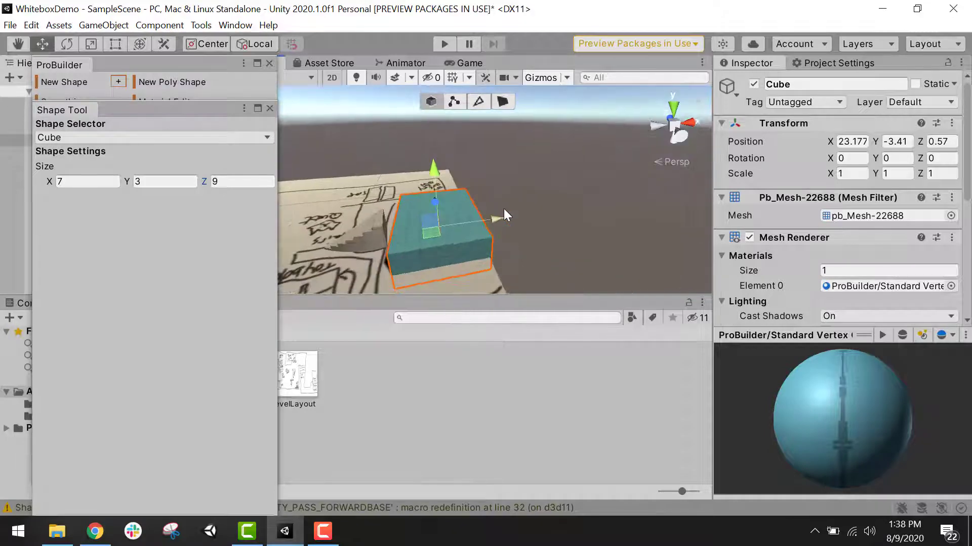
{"action": "left_click_drag", "start_coordinate": [494, 218], "coordinate": [491, 215]}
Resize the cube to 8 on X, 2 on Y and 10 on Z
{"action": "left_click", "coordinate": [151, 183]}
{"action": "type", "text": "2"}
{"action": "left_click", "coordinate": [234, 179]}
{"action": "type", "text": "10"}
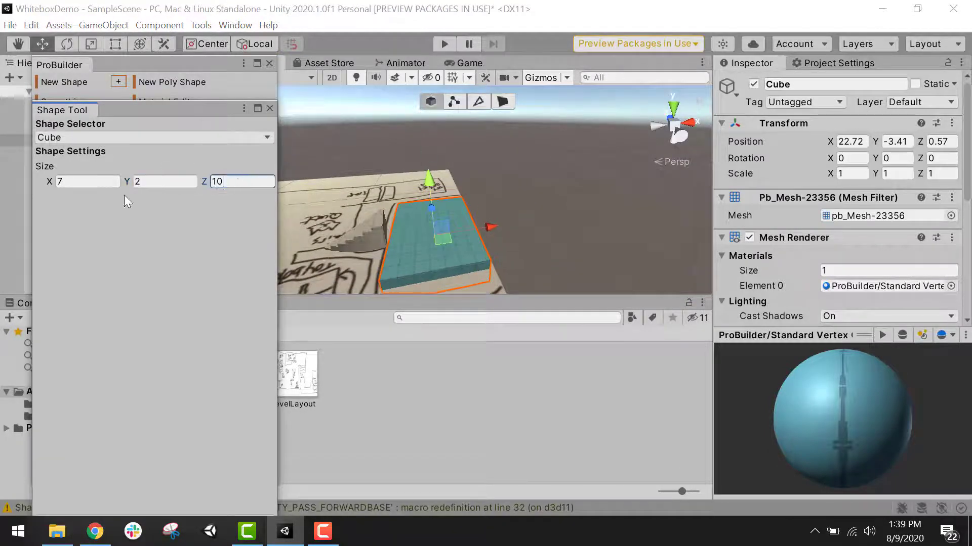
{"action": "left_click", "coordinate": [86, 183]}
{"action": "type", "text": "8"}
Raise the cube and shift it against the top of the stairs, to about X 21.99, Y -2.08
{"action": "left_click_drag", "start_coordinate": [430, 222], "coordinate": [548, 214], "text": "alt"}
{"action": "left_click_drag", "start_coordinate": [441, 139], "coordinate": [324, 157]}
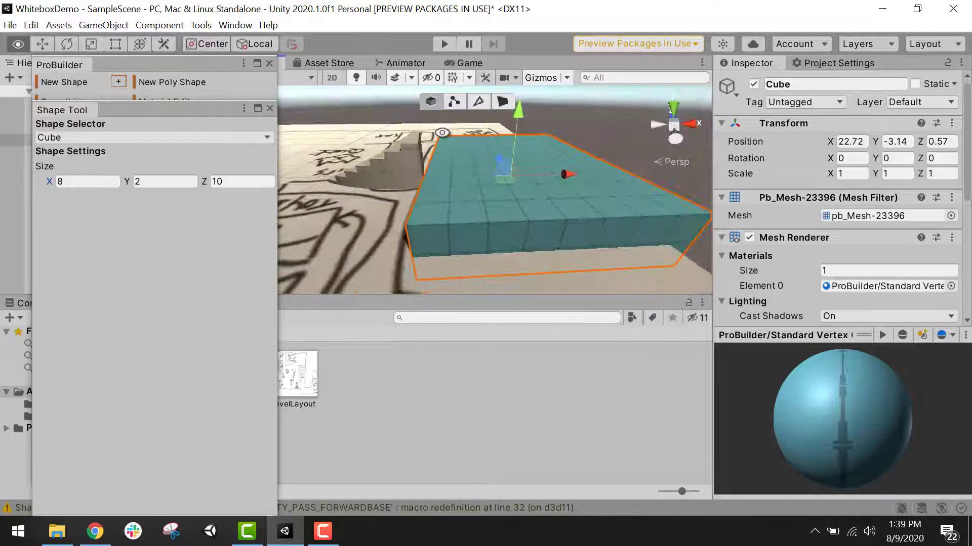
{"action": "left_click_drag", "start_coordinate": [520, 126], "coordinate": [518, 104]}
{"action": "left_click_drag", "start_coordinate": [568, 154], "coordinate": [549, 152]}
{"action": "left_click_drag", "start_coordinate": [549, 152], "coordinate": [306, 258], "text": "alt"}
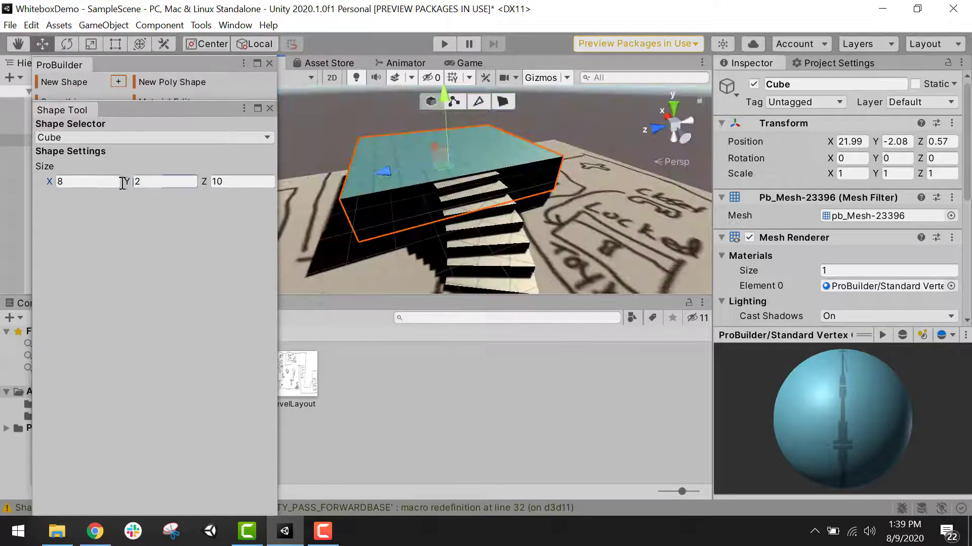
Set the cube's Y size to 2.5, build it, and lower it slightly to align with the top step
{"action": "left_click", "coordinate": [162, 182]}
{"action": "key", "text": "Return"}
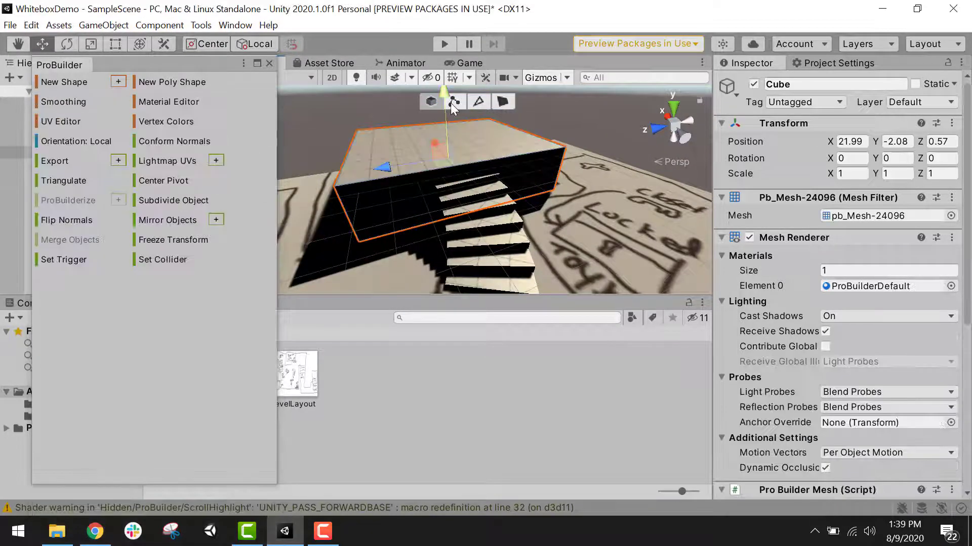
{"action": "left_click_drag", "start_coordinate": [450, 95], "coordinate": [446, 99]}
{"action": "left_click", "coordinate": [582, 115]}
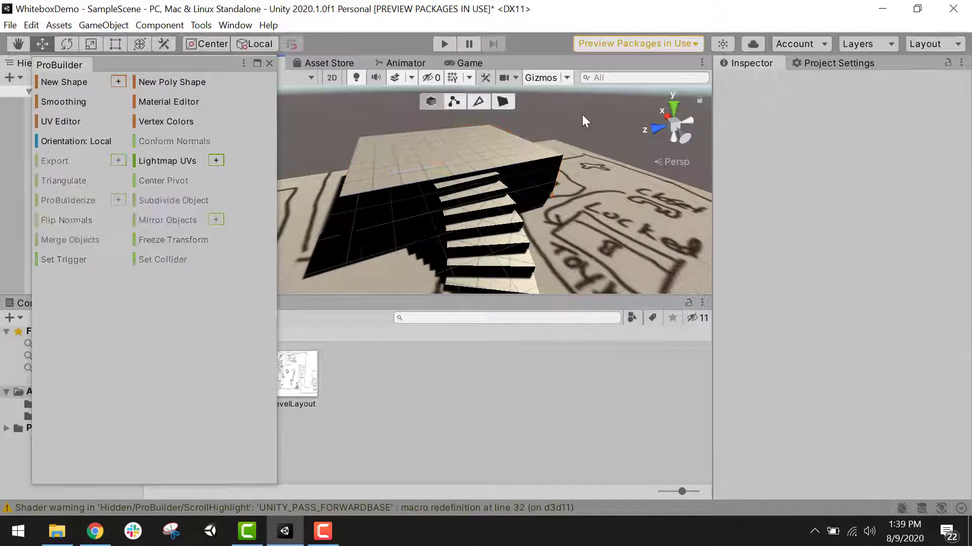
Build a wall cube sized 8 by 2.5 by 1 along the platform's side edge, at about X 22.07, Y 0.02, Z 0.03
{"action": "left_click_drag", "start_coordinate": [581, 114], "coordinate": [427, 138], "text": "alt"}
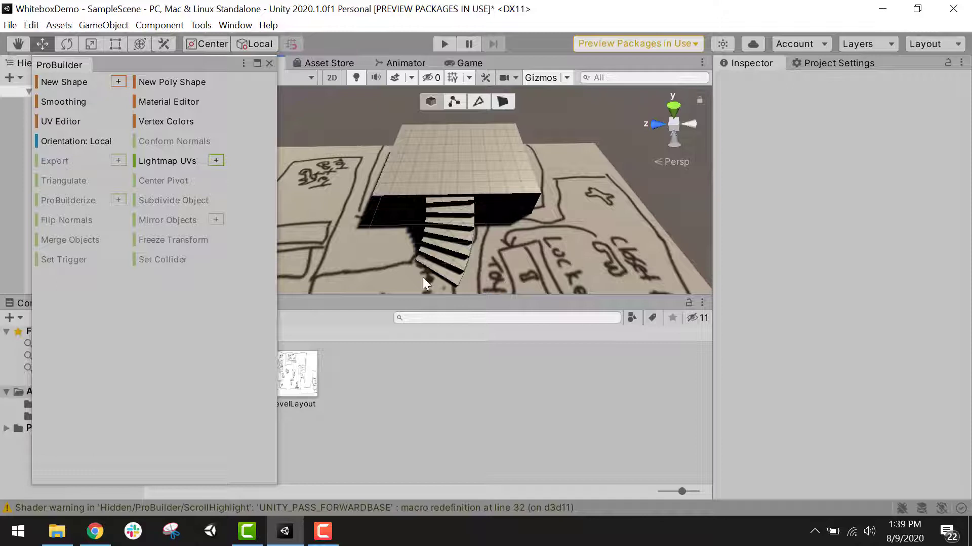
{"action": "mouse_move", "coordinate": [473, 165]}
{"action": "left_mouse_down", "text": "alt"}
{"action": "mouse_move", "coordinate": [453, 152]}
{"action": "mouse_move", "coordinate": [434, 169]}
{"action": "mouse_move", "coordinate": [520, 232]}
{"action": "mouse_move", "coordinate": [423, 191]}
{"action": "mouse_move", "coordinate": [409, 229]}
{"action": "left_mouse_up", "text": "alt"}
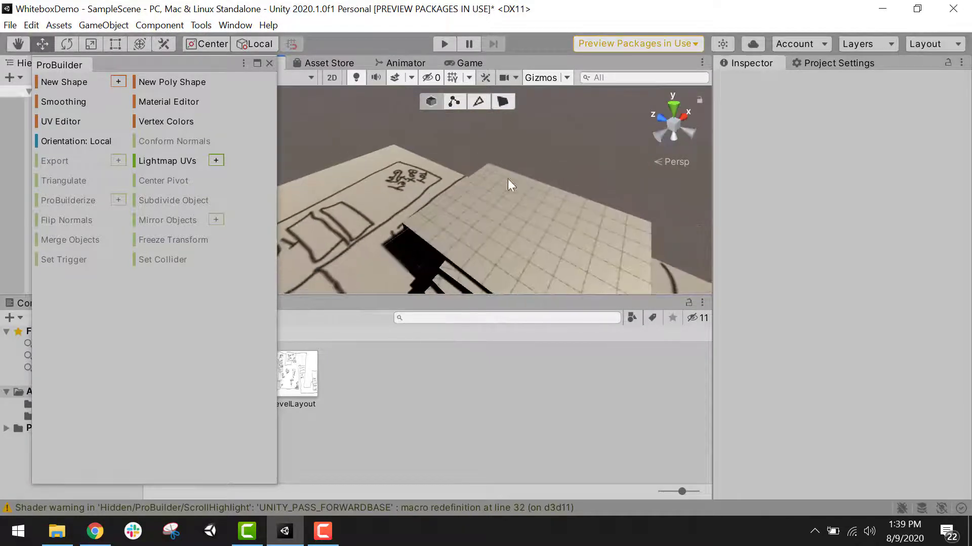
{"action": "left_click", "coordinate": [116, 79]}
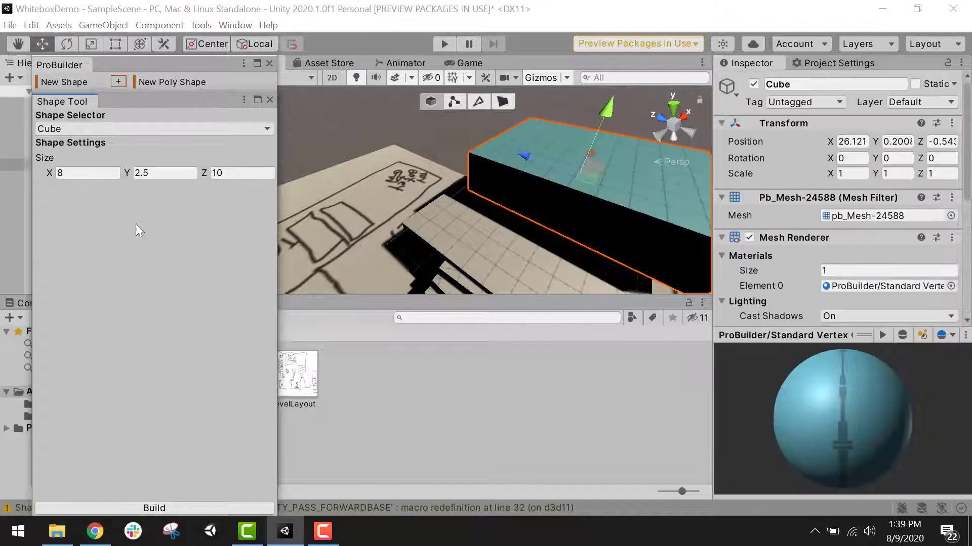
{"action": "left_click", "coordinate": [241, 173]}
{"action": "type", "text": "1"}
{"action": "left_click_drag", "start_coordinate": [520, 140], "coordinate": [583, 156]}
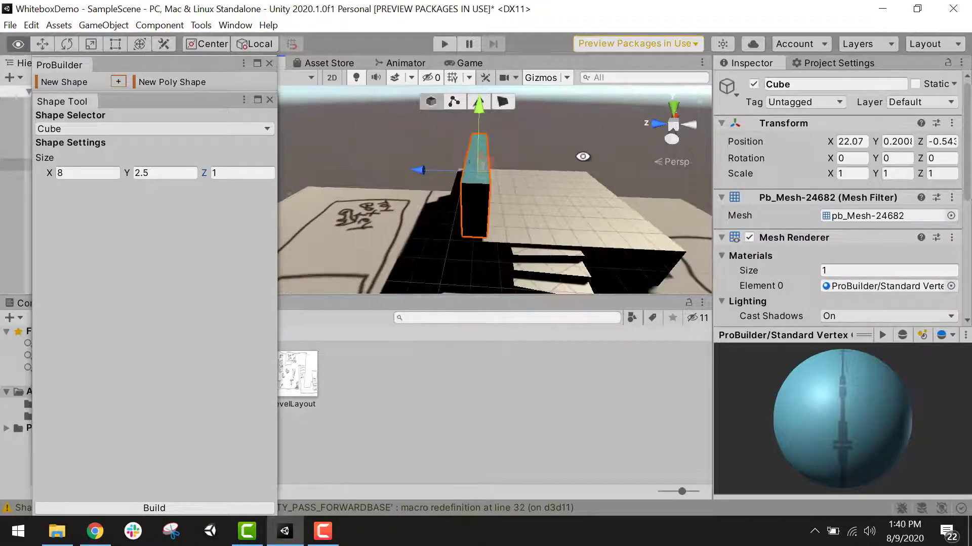
{"action": "left_click_drag", "start_coordinate": [424, 173], "coordinate": [452, 129]}
{"action": "left_click", "coordinate": [454, 102]}
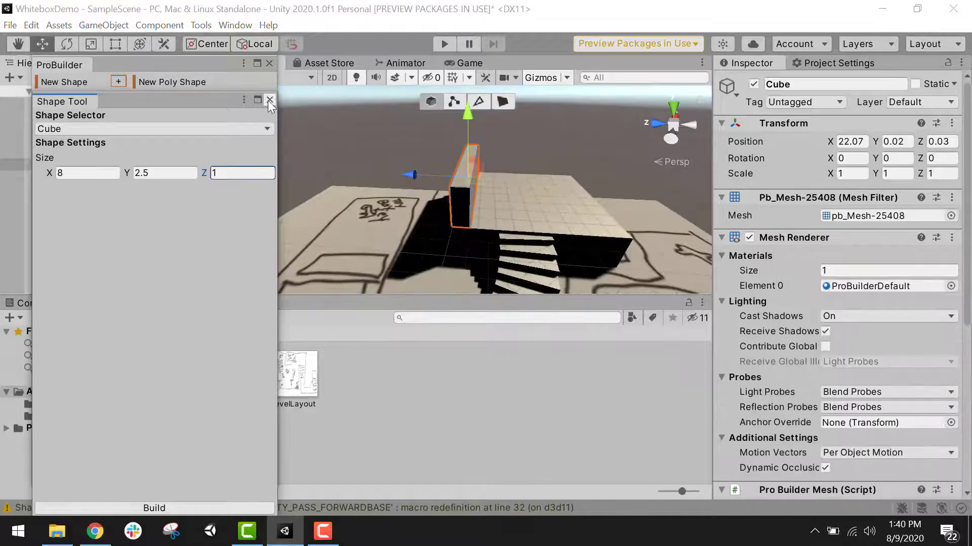
{"action": "left_click", "coordinate": [268, 100]}
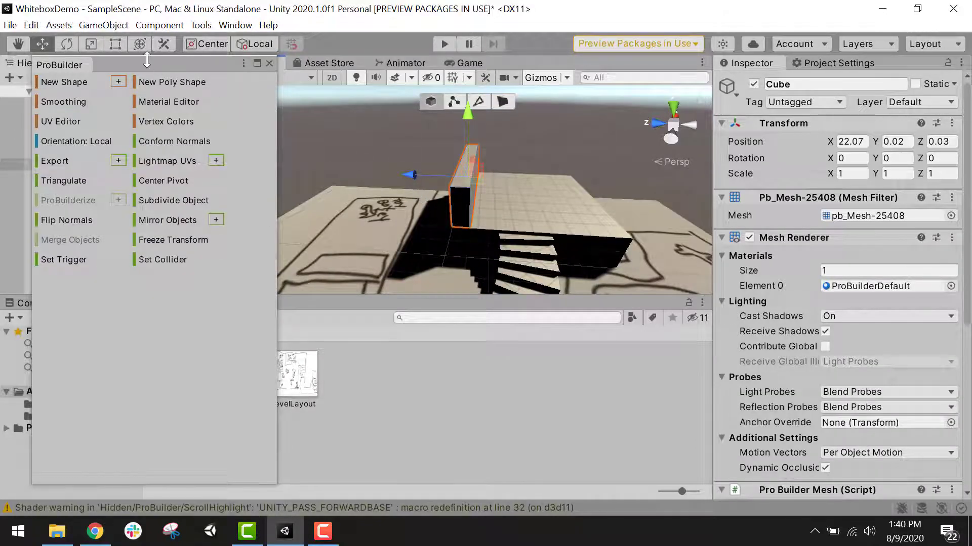
Duplicate the side wall cube and move the copy along Z to the platform's opposite edge
{"action": "left_click_drag", "start_coordinate": [147, 59], "coordinate": [232, 198]}
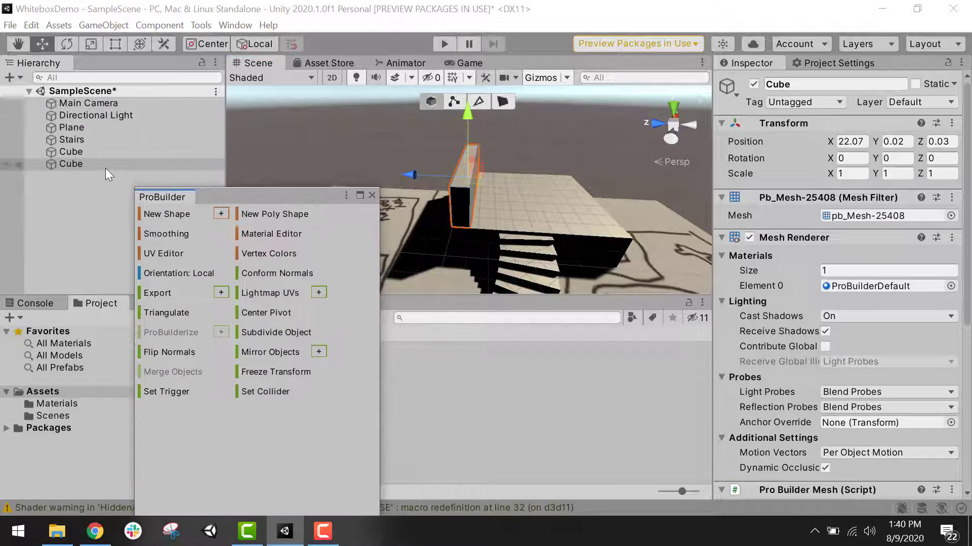
{"action": "left_click", "coordinate": [102, 164]}
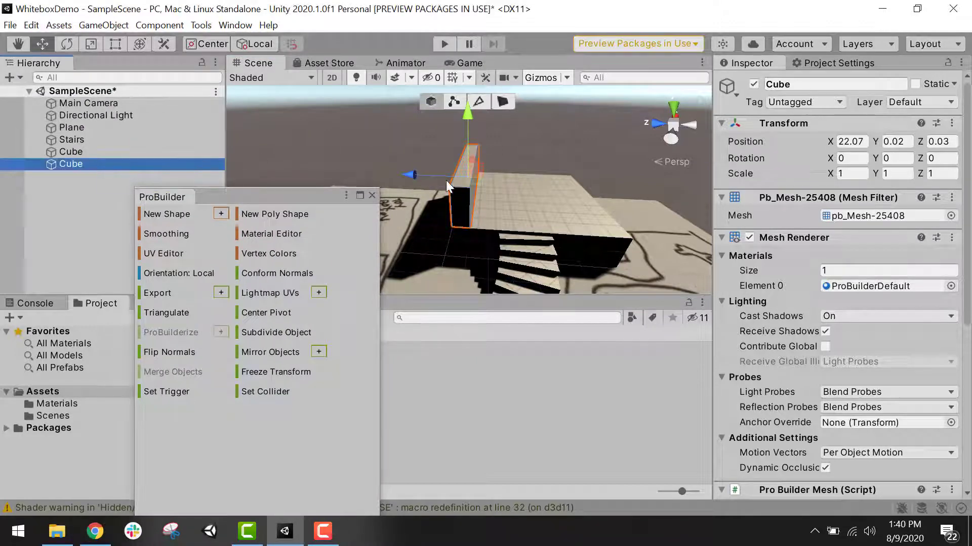
{"action": "key", "text": "ctrl+d"}
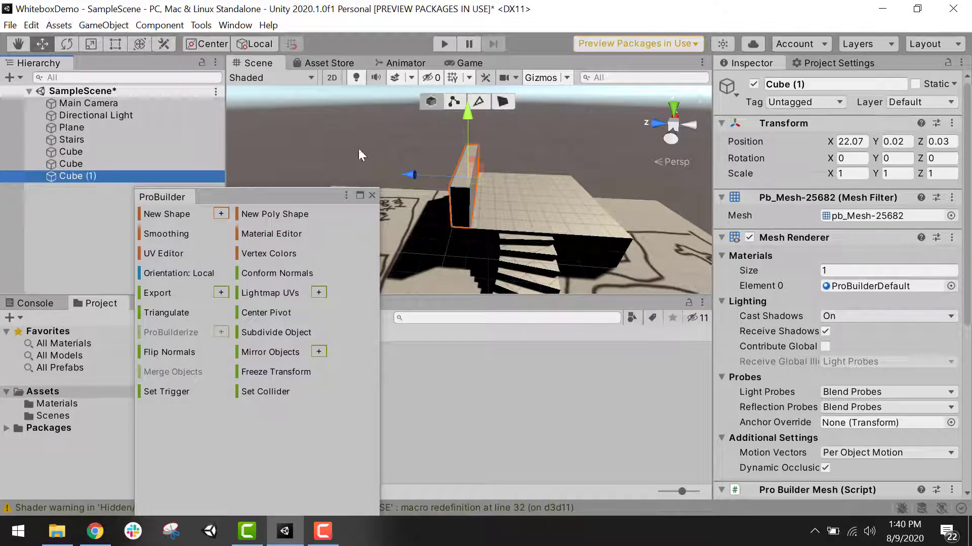
{"action": "left_click_drag", "start_coordinate": [413, 172], "coordinate": [211, 214]}
Start a new cube shape with X size 1 and Z size 10, keeping Y at 2.5
{"action": "left_click", "coordinate": [221, 213]}
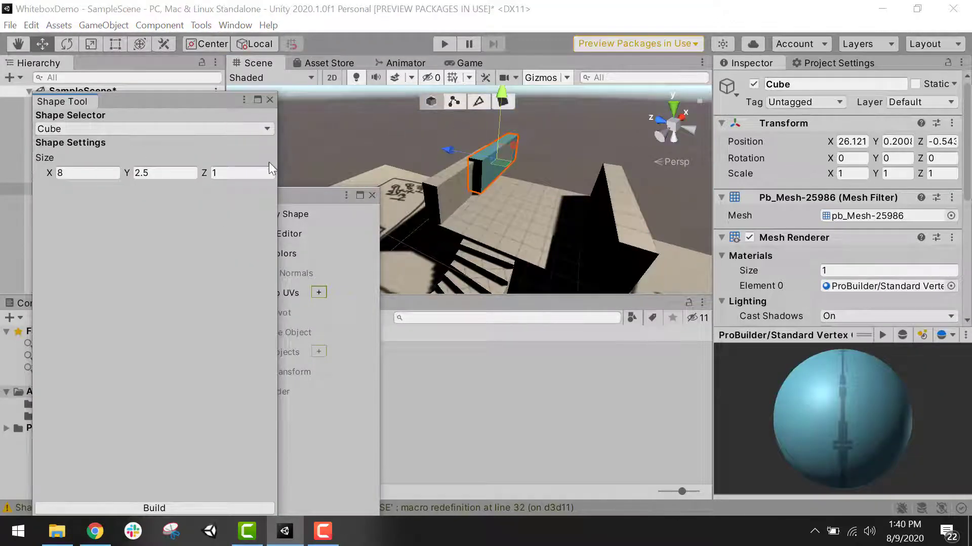
{"action": "left_click", "coordinate": [229, 173]}
{"action": "type", "text": "10"}
{"action": "left_click", "coordinate": [86, 175]}
{"action": "type", "text": "1"}
Place the long wall cube along the platform's far edge at about X 29.78, Y 0.1, Z -0.02 and build it
{"action": "left_click_drag", "start_coordinate": [582, 203], "coordinate": [430, 324], "text": "alt"}
{"action": "left_click_drag", "start_coordinate": [468, 223], "coordinate": [432, 459]}
{"action": "left_click_drag", "start_coordinate": [491, 97], "coordinate": [492, 121]}
{"action": "left_click_drag", "start_coordinate": [495, 131], "coordinate": [673, 218], "text": "alt"}
{"action": "left_click", "coordinate": [212, 508]}
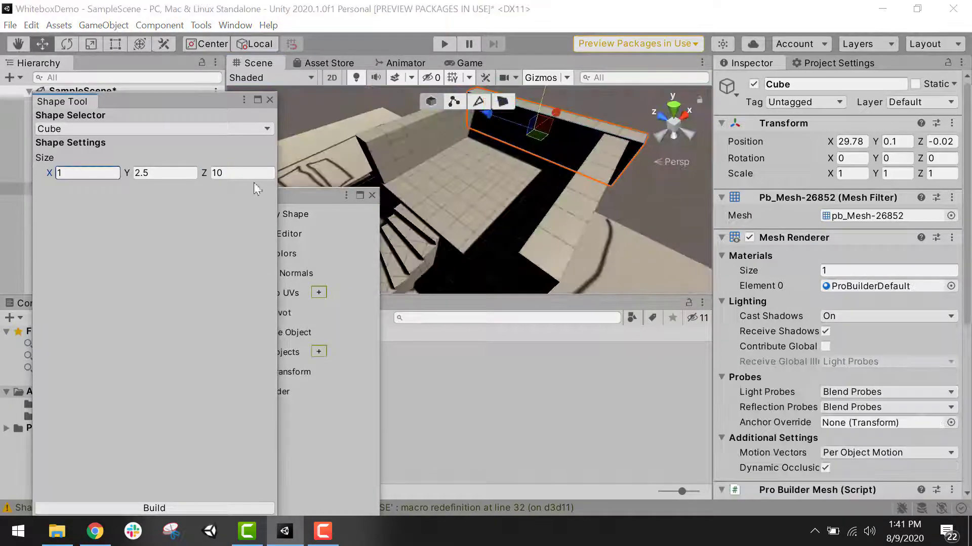
{"action": "left_click_drag", "start_coordinate": [530, 173], "coordinate": [437, 204], "text": "alt"}
{"action": "scroll", "coordinate": [430, 203], "scroll_direction": "up", "scroll_amount": 3}
{"action": "middle_click_drag", "start_coordinate": [431, 202], "coordinate": [484, 229]}
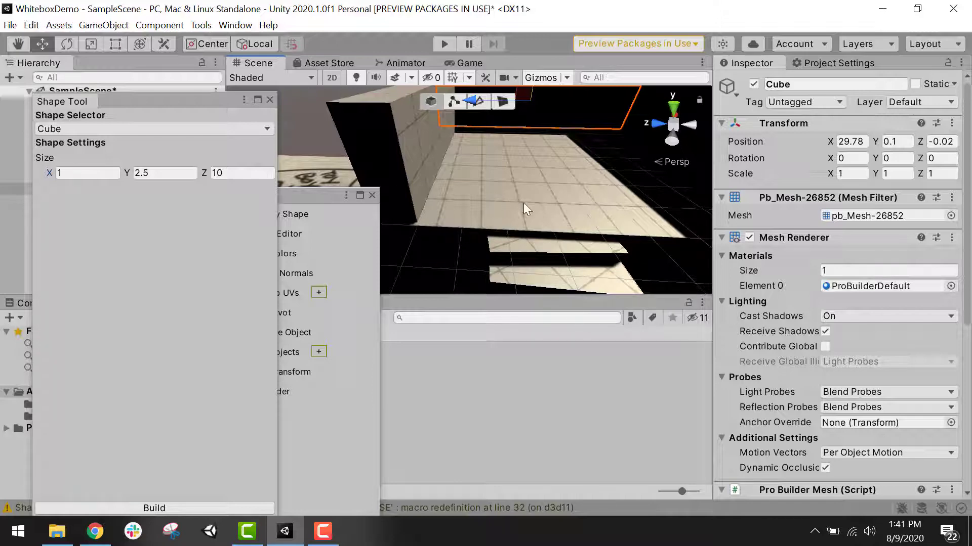
{"action": "left_click_drag", "start_coordinate": [523, 202], "coordinate": [540, 243], "text": "alt"}
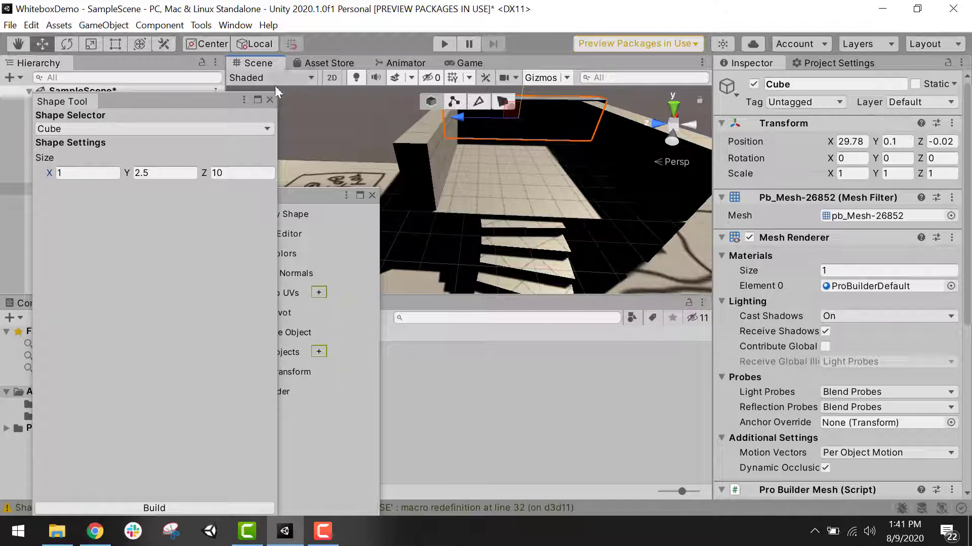
{"action": "left_click", "coordinate": [270, 99]}
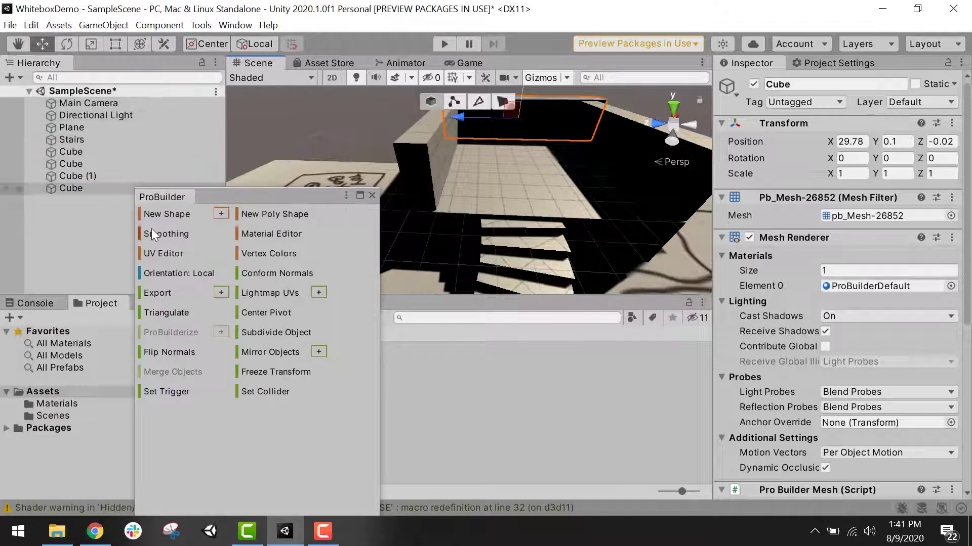
Build a short wall cube sized 1 by 2.5 by 3 beside the top of the stairs, at about X 22.03, Y -0.1, Z -0.11
{"action": "left_click", "coordinate": [225, 215]}
{"action": "left_click", "coordinate": [243, 173]}
{"action": "type", "text": "3"}
{"action": "scroll", "coordinate": [496, 167], "scroll_direction": "down", "scroll_amount": 3}
{"action": "left_click_drag", "start_coordinate": [496, 121], "coordinate": [496, 88]}
{"action": "left_click_drag", "start_coordinate": [506, 152], "coordinate": [455, 173], "text": "alt"}
{"action": "left_click_drag", "start_coordinate": [396, 183], "coordinate": [383, 186]}
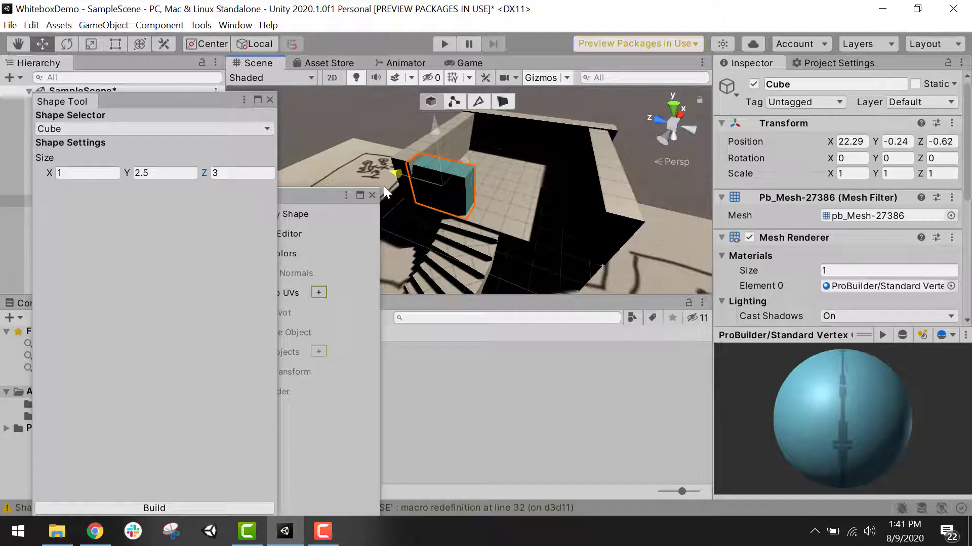
{"action": "left_click_drag", "start_coordinate": [466, 192], "coordinate": [379, 149], "text": "alt"}
{"action": "left_click", "coordinate": [171, 506]}
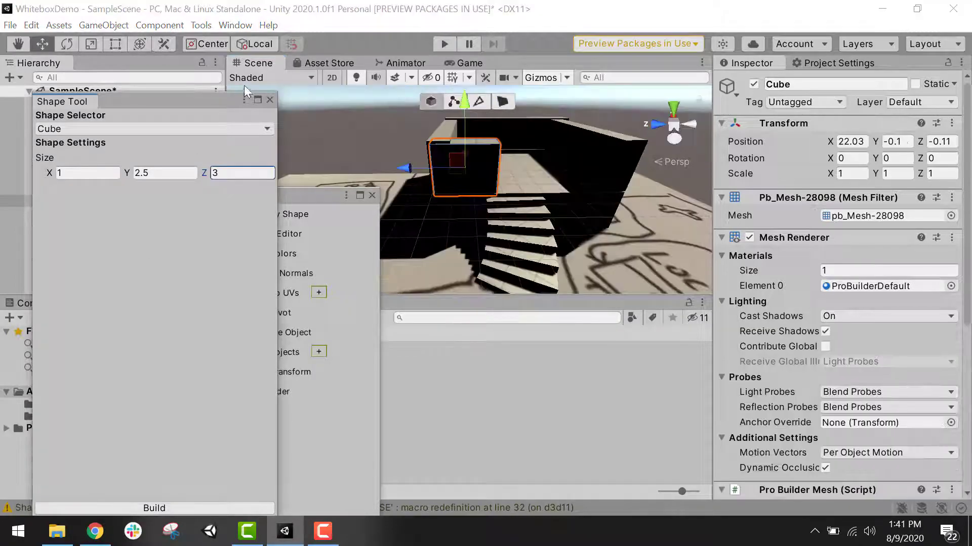
{"action": "left_click", "coordinate": [270, 99]}
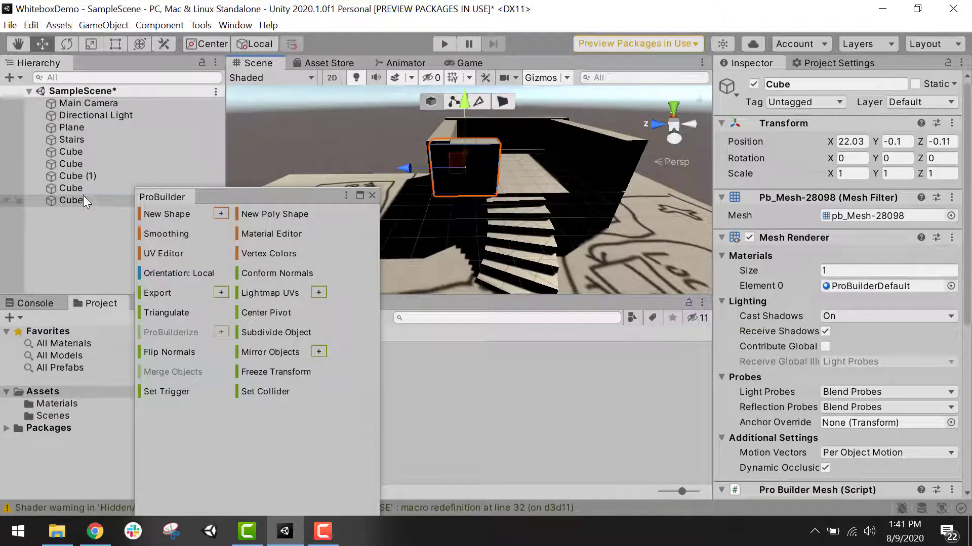
Duplicate the short wall cube and move the copy to the other side of the stairs, at about Z -5.95
{"action": "left_click", "coordinate": [83, 197]}
{"action": "left_click_drag", "start_coordinate": [421, 167], "coordinate": [499, 228], "text": "alt"}
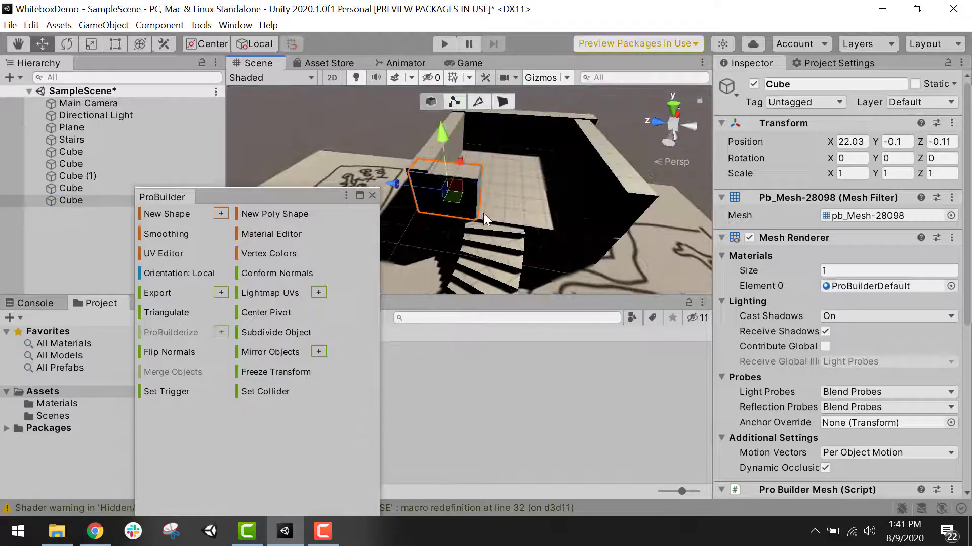
{"action": "key", "text": "ctrl+d"}
{"action": "left_click_drag", "start_coordinate": [397, 189], "coordinate": [505, 193]}
{"action": "mouse_move", "coordinate": [574, 205]}
{"action": "left_mouse_down", "text": "alt"}
{"action": "mouse_move", "coordinate": [570, 154]}
{"action": "mouse_move", "coordinate": [547, 146]}
{"action": "mouse_move", "coordinate": [516, 183]}
{"action": "mouse_move", "coordinate": [582, 154]}
{"action": "mouse_move", "coordinate": [582, 196]}
{"action": "left_mouse_up", "text": "alt"}
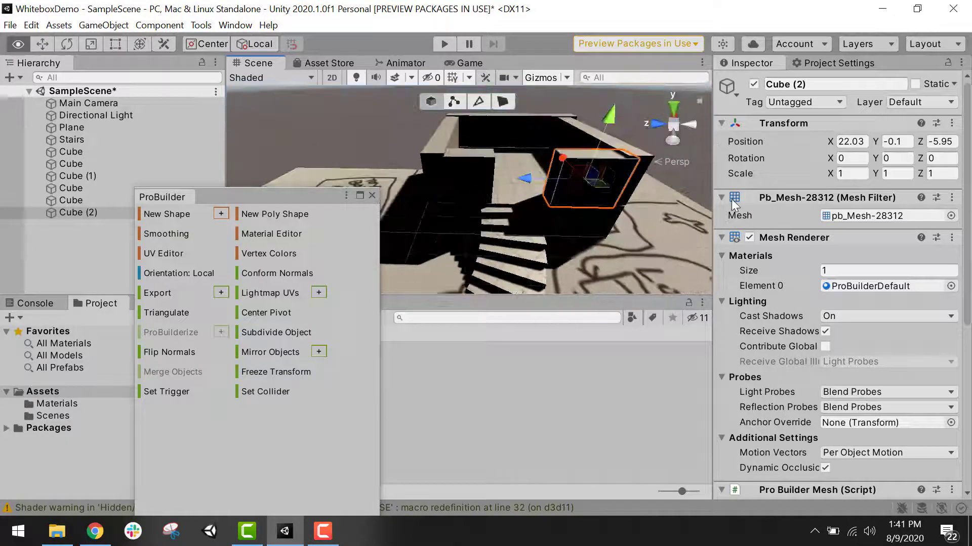
Close the ProBuilder window and duplicate the Directional Light
{"action": "left_click", "coordinate": [369, 196]}
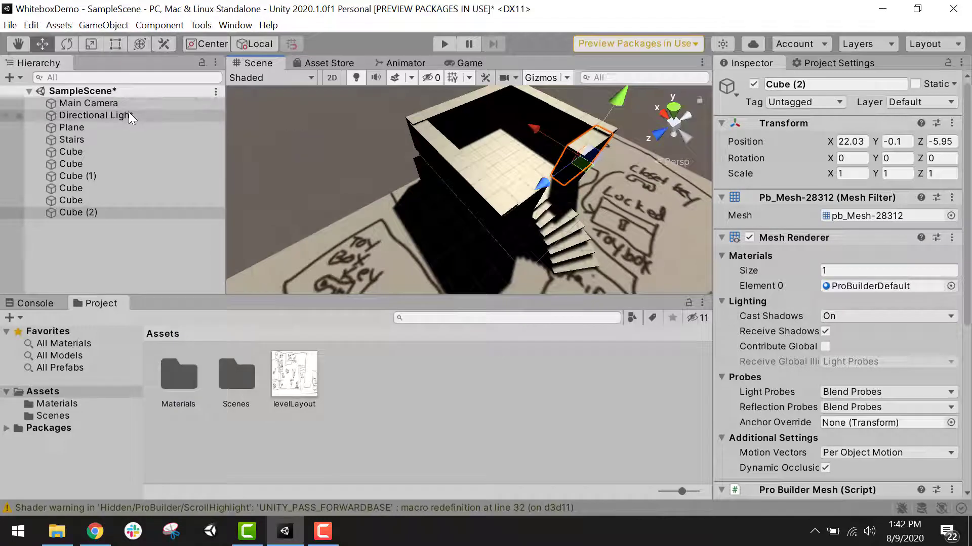
{"action": "left_click", "coordinate": [128, 114]}
{"action": "key", "text": "f"}
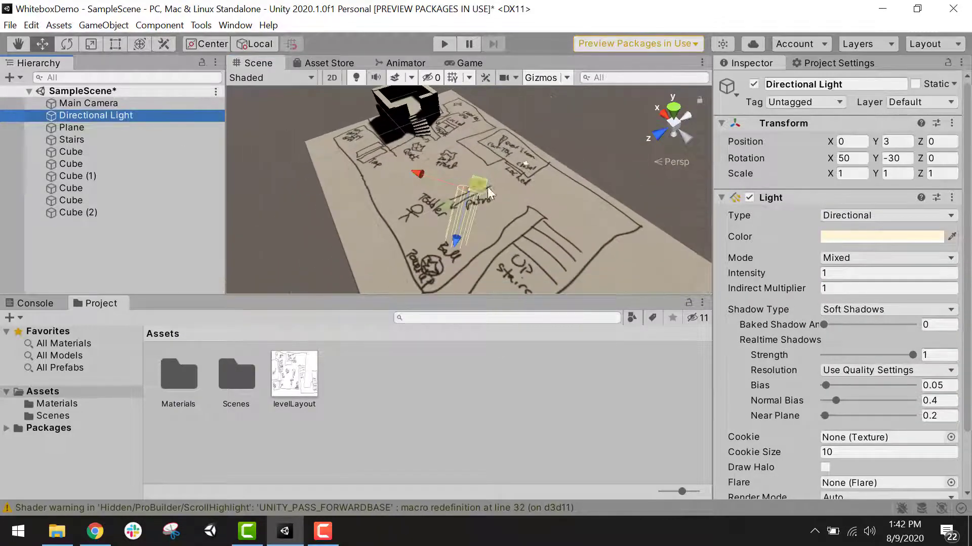
{"action": "left_click_drag", "start_coordinate": [490, 193], "coordinate": [298, 132], "text": "alt"}
{"action": "left_click", "coordinate": [119, 117]}
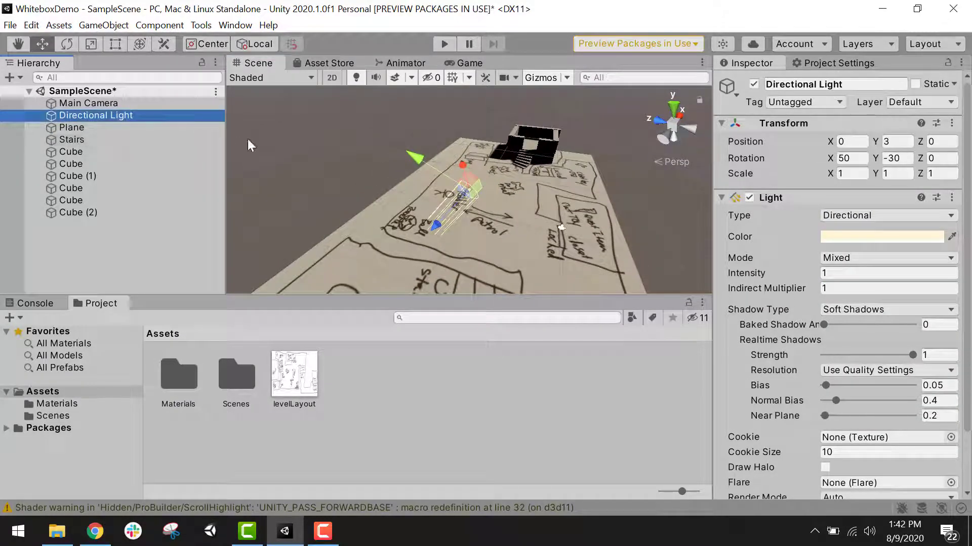
{"action": "key", "text": "ctrl+d"}
{"action": "left_click_drag", "start_coordinate": [248, 145], "coordinate": [228, 195], "text": "alt"}
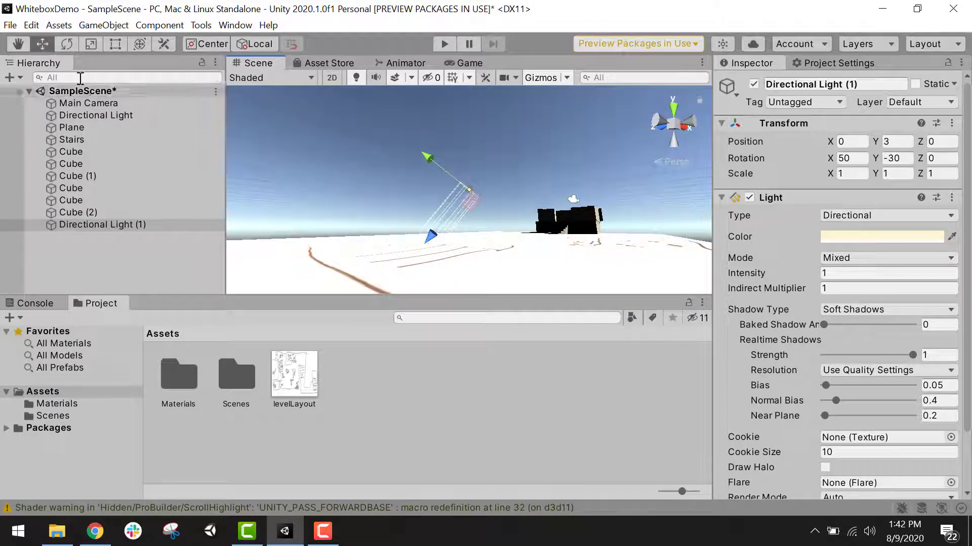
Rotate the duplicated directional light to about X 145, Y -38, Z -5 to light the room's dark stair-side walls
{"action": "left_click", "coordinate": [65, 47]}
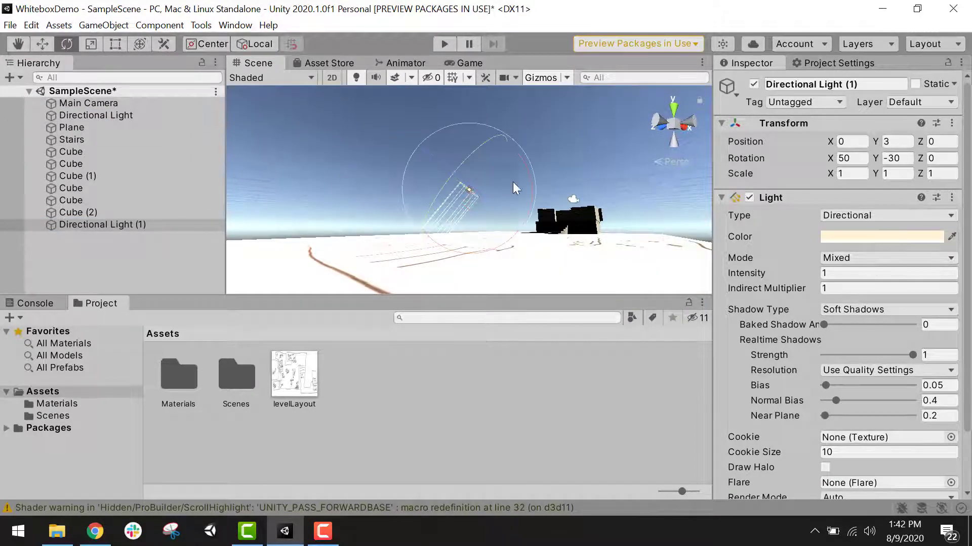
{"action": "left_click_drag", "start_coordinate": [523, 185], "coordinate": [37, 101]}
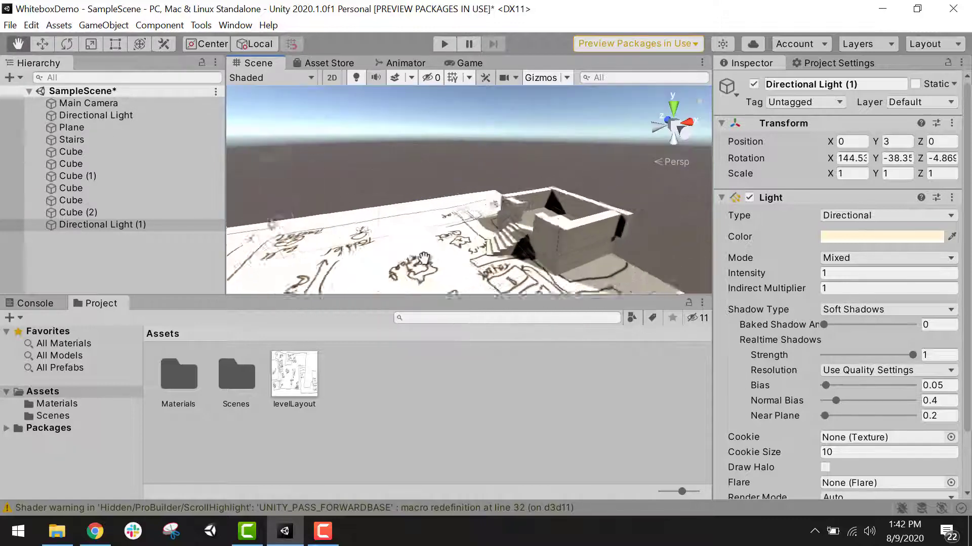
{"action": "middle_click_drag", "start_coordinate": [476, 231], "coordinate": [455, 249]}
{"action": "scroll", "coordinate": [454, 249], "scroll_direction": "up", "scroll_amount": 4}
{"action": "scroll", "coordinate": [455, 249], "scroll_direction": "up", "scroll_amount": 3}
{"action": "left_click_drag", "start_coordinate": [454, 249], "coordinate": [573, 313], "text": "alt"}
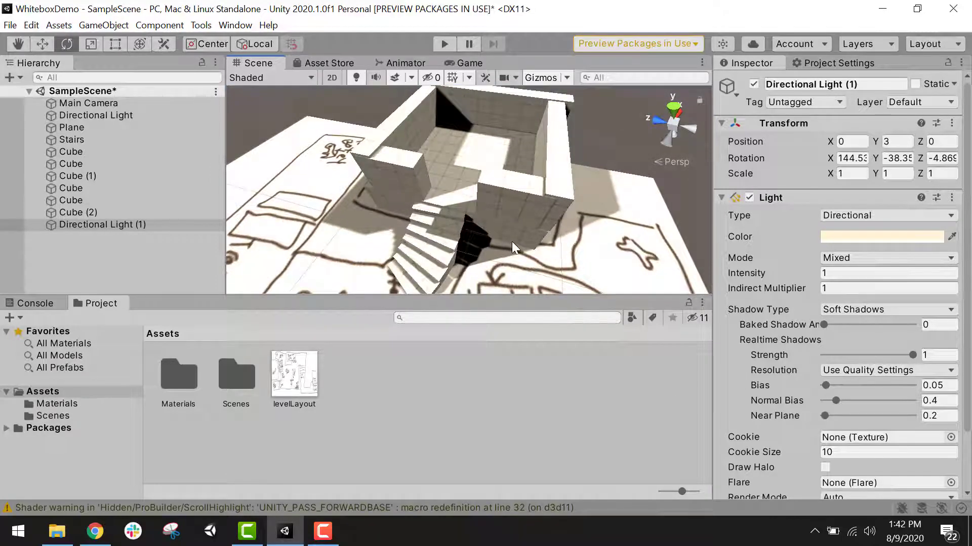
Examine the relit upstairs room and stairs, and the part of the layout drawing in front of them
{"action": "left_click_drag", "start_coordinate": [512, 242], "coordinate": [424, 196], "text": "alt"}
{"action": "middle_click_drag", "start_coordinate": [424, 196], "coordinate": [651, 76]}
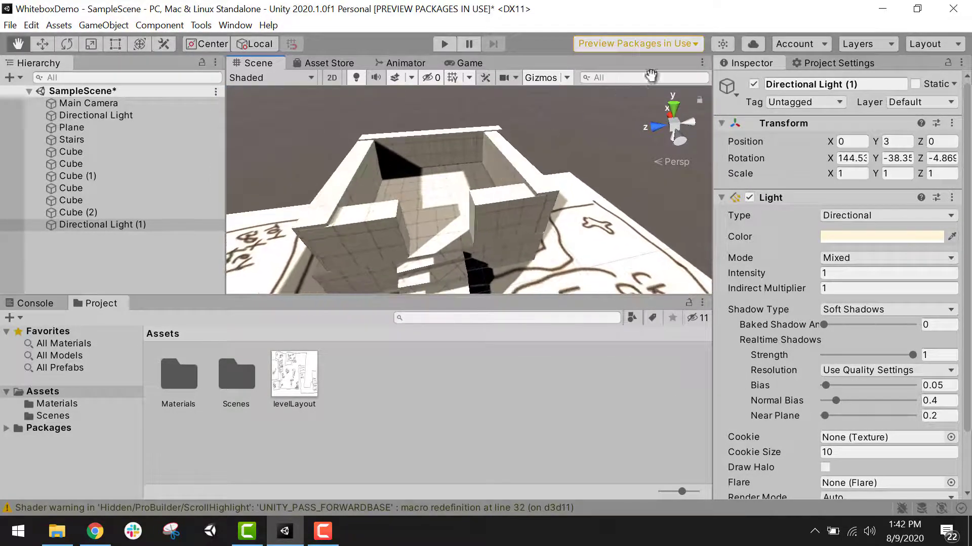
{"action": "left_click", "coordinate": [424, 251]}
{"action": "key", "text": "f"}
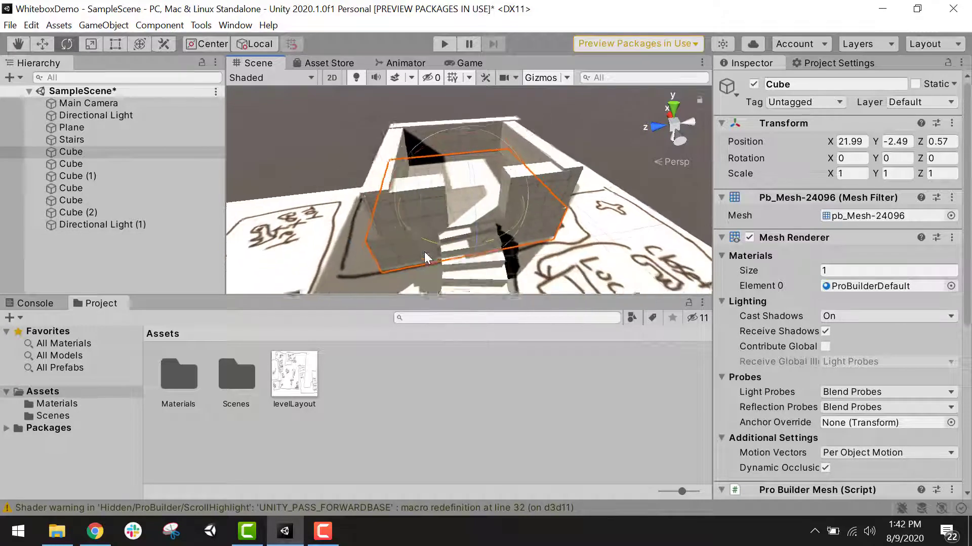
{"action": "left_click", "coordinate": [311, 163]}
{"action": "left_click_drag", "start_coordinate": [548, 238], "coordinate": [453, 156], "text": "alt"}
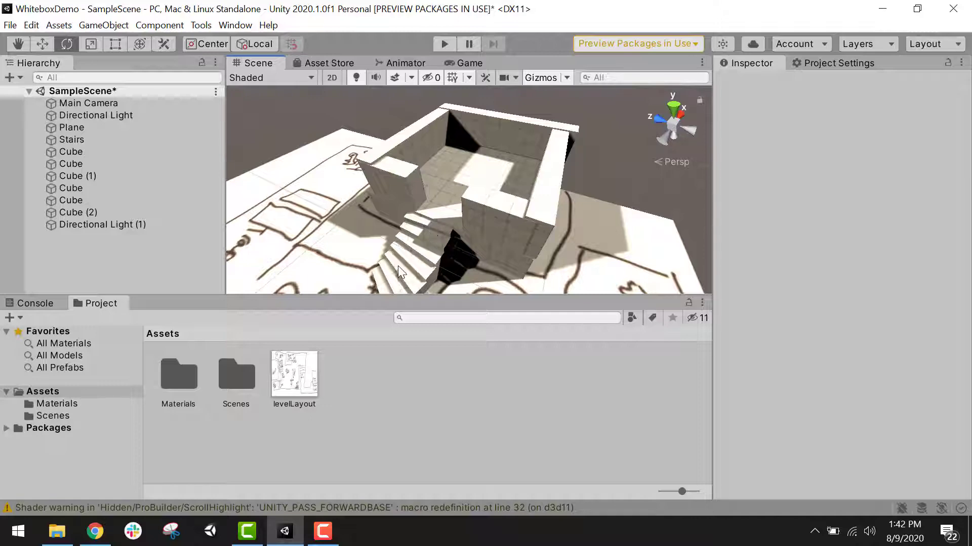
{"action": "middle_click_drag", "start_coordinate": [398, 266], "coordinate": [512, 153]}
{"action": "mouse_move", "coordinate": [434, 165]}
{"action": "left_mouse_down", "text": "alt"}
{"action": "mouse_move", "coordinate": [494, 239]}
{"action": "mouse_move", "coordinate": [444, 172]}
{"action": "left_mouse_up", "text": "alt"}
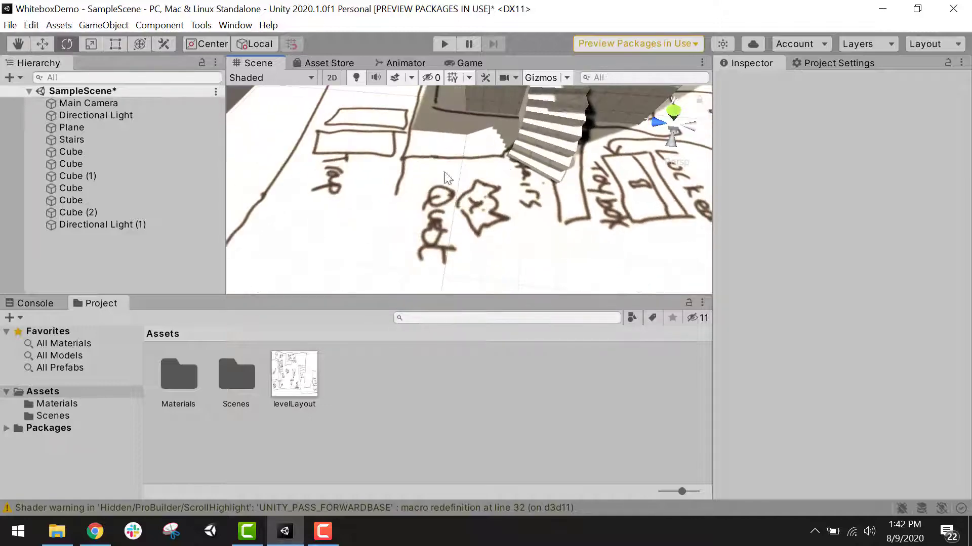
{"action": "scroll", "coordinate": [573, 204], "scroll_direction": "down", "scroll_amount": 2}
{"action": "left_click_drag", "start_coordinate": [528, 205], "coordinate": [488, 258], "text": "alt"}
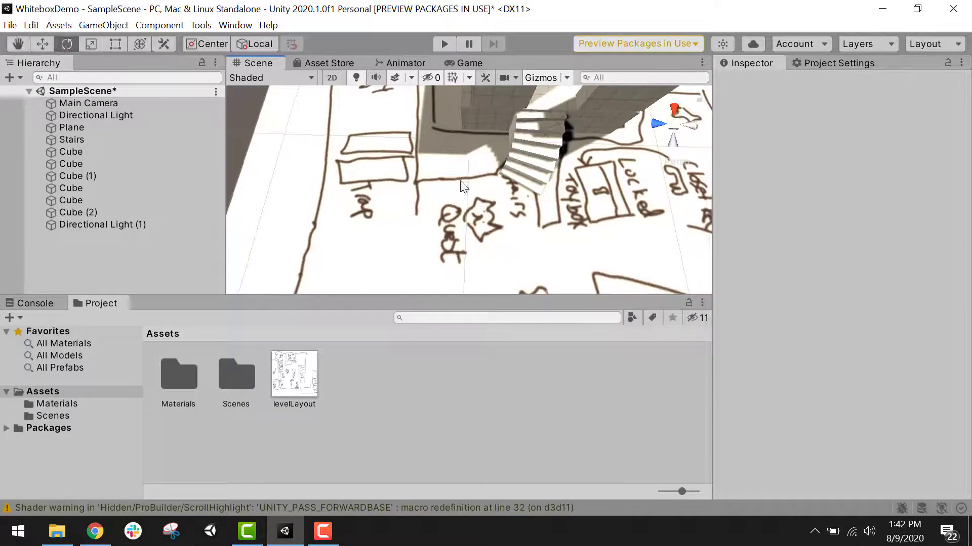
{"action": "scroll", "coordinate": [471, 205], "scroll_direction": "down", "scroll_amount": 3}
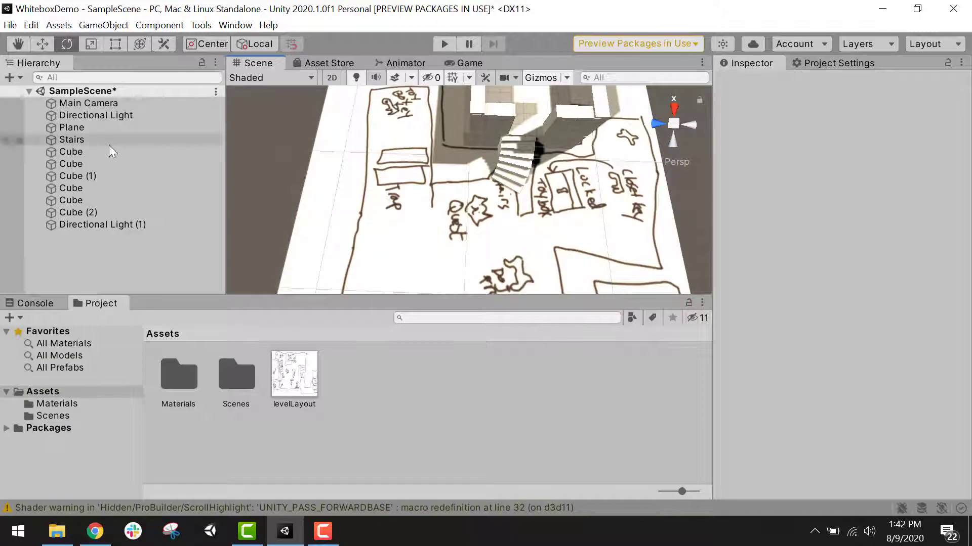
Open the ProBuilder window and start a new cube shape
{"action": "left_click", "coordinate": [201, 25]}
{"action": "mouse_move", "coordinate": [228, 41]}
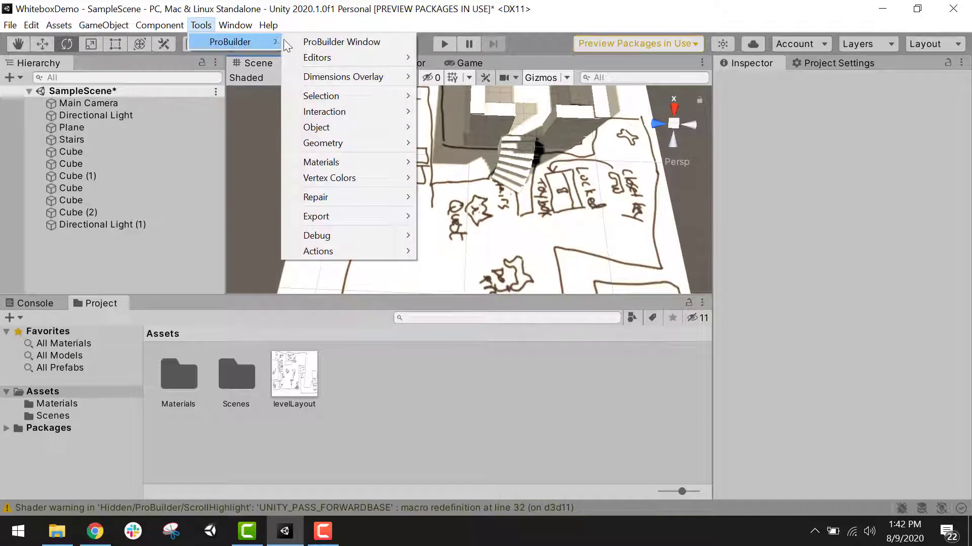
{"action": "left_click", "coordinate": [300, 42]}
{"action": "left_click", "coordinate": [222, 118]}
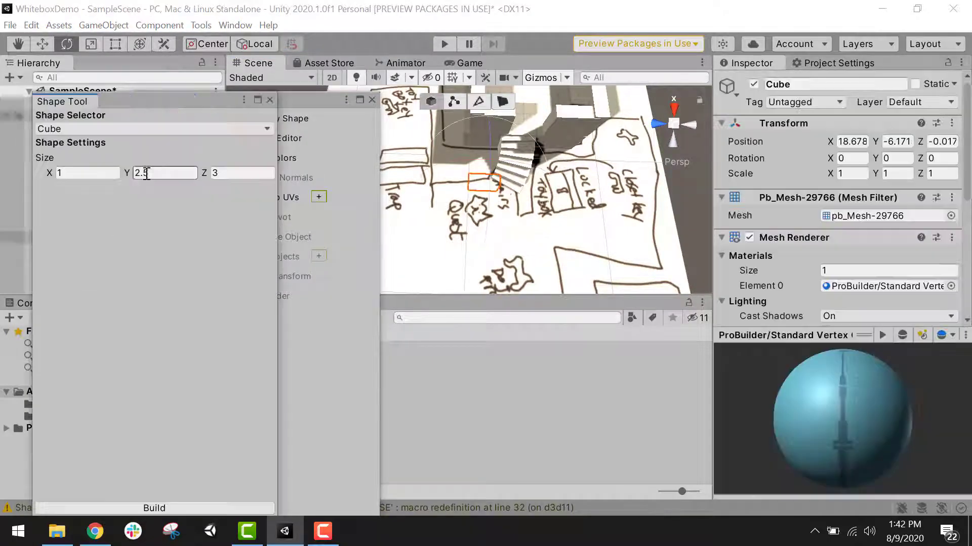
{"action": "left_click", "coordinate": [37, 41]}
Build a 3 by 5 by 6 block beside the stairs, at about X 18.68, Y -2.6, Z 3.67
{"action": "left_click_drag", "start_coordinate": [506, 243], "coordinate": [546, 192], "text": "alt"}
{"action": "left_click_drag", "start_coordinate": [607, 203], "coordinate": [610, 156]}
{"action": "left_click", "coordinate": [162, 172]}
{"action": "type", "text": "5"}
{"action": "left_click", "coordinate": [232, 177]}
{"action": "type", "text": "5"}
{"action": "left_click_drag", "start_coordinate": [451, 209], "coordinate": [420, 207]}
{"action": "left_click", "coordinate": [110, 175]}
{"action": "left_click_drag", "start_coordinate": [526, 197], "coordinate": [607, 218], "text": "alt"}
{"action": "type", "text": "3"}
{"action": "scroll", "coordinate": [526, 202], "scroll_direction": "up", "scroll_amount": 3}
{"action": "left_click", "coordinate": [228, 173]}
{"action": "type", "text": "6"}
{"action": "left_click", "coordinate": [154, 508]}
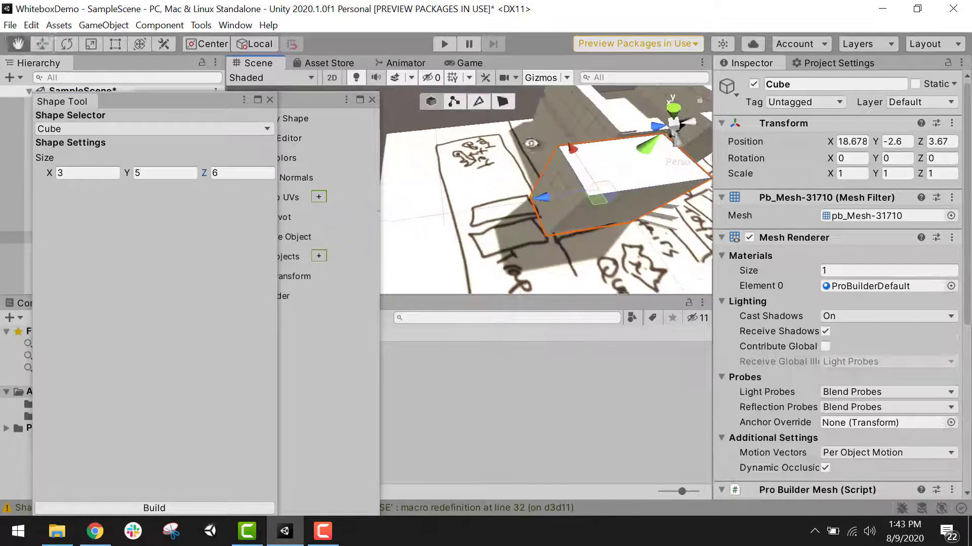
Position another wall cube over the drawn outline and set its size to 7 in X and 2 in Z
{"action": "left_click", "coordinate": [88, 173]}
{"action": "type", "text": "5"}
{"action": "left_click", "coordinate": [232, 168]}
{"action": "left_click_drag", "start_coordinate": [516, 197], "coordinate": [526, 217], "text": "alt"}
{"action": "type", "text": "2"}
{"action": "left_click_drag", "start_coordinate": [453, 238], "coordinate": [541, 205]}
{"action": "key", "text": "e"}
{"action": "key", "text": "w"}
{"action": "left_click", "coordinate": [89, 173]}
{"action": "type", "text": "7"}
{"action": "left_click", "coordinate": [634, 239]}
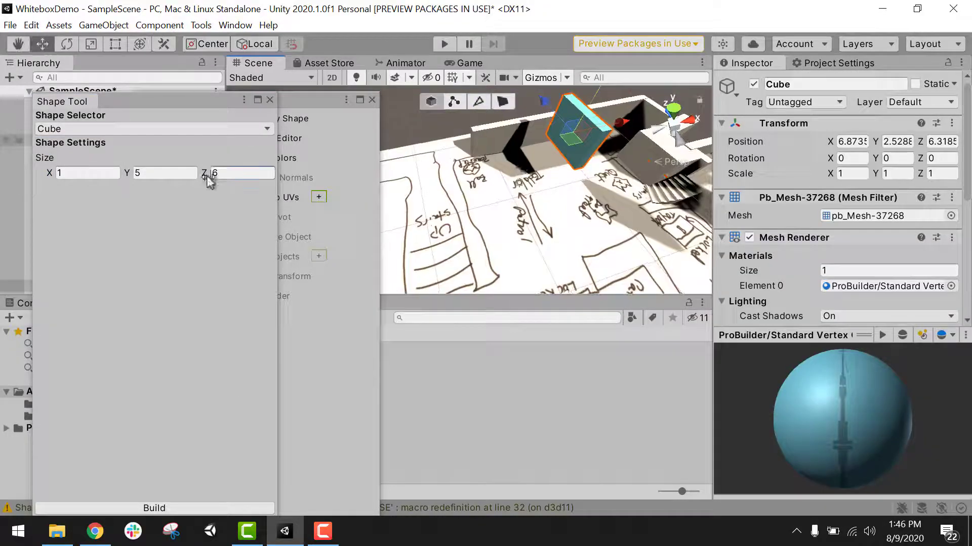
Build a 1 by 5 by 16 wall cube along the toddler patrol area, at about X -2.22, Y -2.36, Z 9.6
{"action": "type", "text": "12"}
{"action": "left_click_drag", "start_coordinate": [385, 116], "coordinate": [364, 121], "text": "alt"}
{"action": "left_click_drag", "start_coordinate": [486, 119], "coordinate": [487, 137]}
{"action": "left_click_drag", "start_coordinate": [494, 172], "coordinate": [549, 217]}
{"action": "left_click_drag", "start_coordinate": [546, 218], "coordinate": [627, 356], "text": "alt"}
{"action": "left_click_drag", "start_coordinate": [436, 193], "coordinate": [424, 187]}
{"action": "left_click_drag", "start_coordinate": [506, 212], "coordinate": [415, 202], "text": "alt"}
{"action": "left_click", "coordinate": [237, 177]}
{"action": "type", "text": "16"}
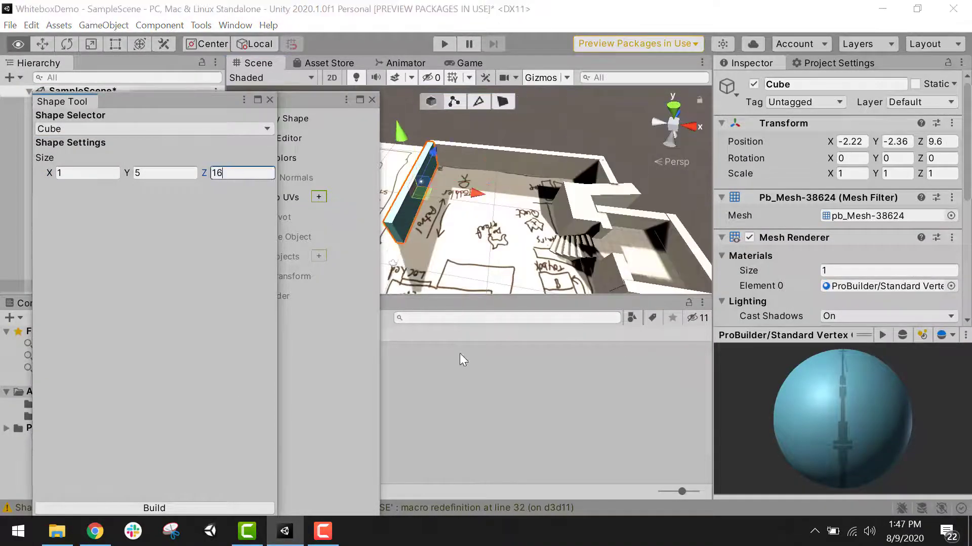
{"action": "left_click_drag", "start_coordinate": [486, 202], "coordinate": [547, 167], "text": "alt"}
{"action": "left_click", "coordinate": [149, 509]}
Place a parallel wall cube beside the drawn up stairs at about X -6.1, Y -3.5, Z 11.4, and set its Z length to 19
{"action": "left_click_drag", "start_coordinate": [473, 121], "coordinate": [456, 217]}
{"action": "mouse_move", "coordinate": [620, 219]}
{"action": "left_mouse_down"}
{"action": "mouse_move", "coordinate": [651, 228]}
{"action": "mouse_move", "coordinate": [632, 223]}
{"action": "left_mouse_up"}
{"action": "left_click_drag", "start_coordinate": [525, 157], "coordinate": [522, 83]}
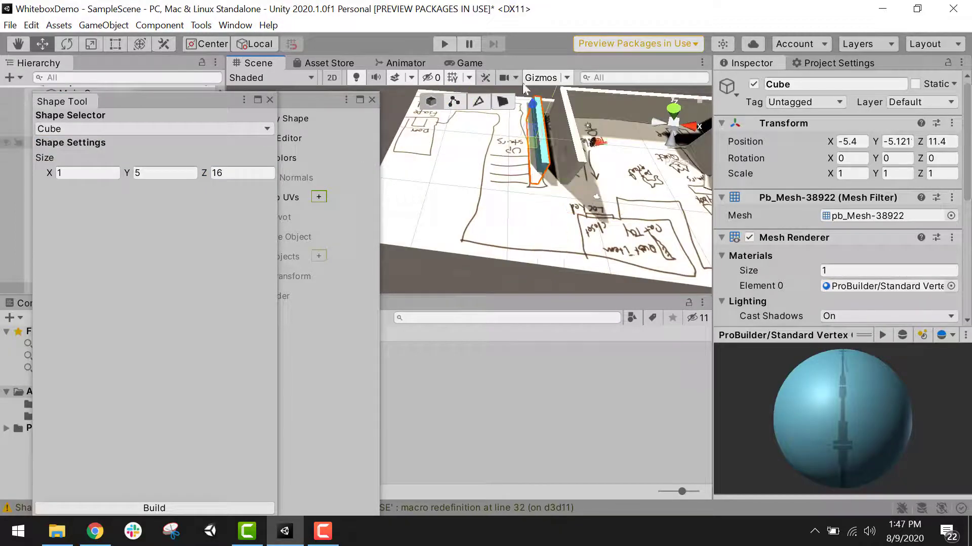
{"action": "mouse_move", "coordinate": [602, 146]}
{"action": "left_mouse_down"}
{"action": "mouse_move", "coordinate": [586, 143]}
{"action": "mouse_move", "coordinate": [594, 144]}
{"action": "left_mouse_up"}
{"action": "left_click_drag", "start_coordinate": [617, 152], "coordinate": [552, 112], "text": "alt"}
{"action": "left_click", "coordinate": [245, 174]}
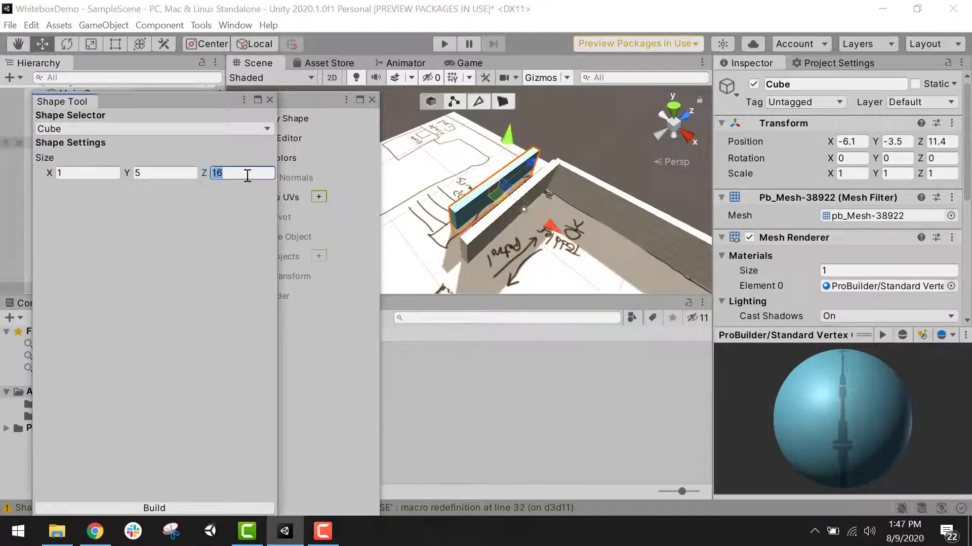
{"action": "type", "text": "19"}
{"action": "left_click_drag", "start_coordinate": [527, 236], "coordinate": [486, 231]}
{"action": "left_click_drag", "start_coordinate": [506, 202], "coordinate": [572, 208], "text": "alt"}
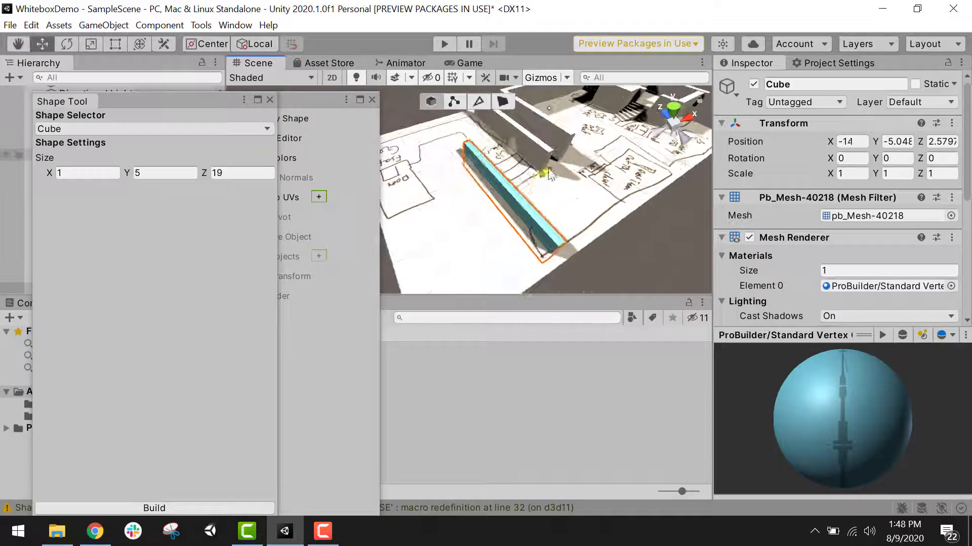
Set the Z length of the wall cube on the far side of the drawn up stairs to 21 and adjust its position
{"action": "left_click", "coordinate": [245, 174]}
{"action": "type", "text": "21"}
{"action": "left_click_drag", "start_coordinate": [462, 154], "coordinate": [462, 132]}
{"action": "left_click_drag", "start_coordinate": [557, 192], "coordinate": [582, 188], "text": "alt"}
{"action": "left_click_drag", "start_coordinate": [476, 152], "coordinate": [460, 142]}
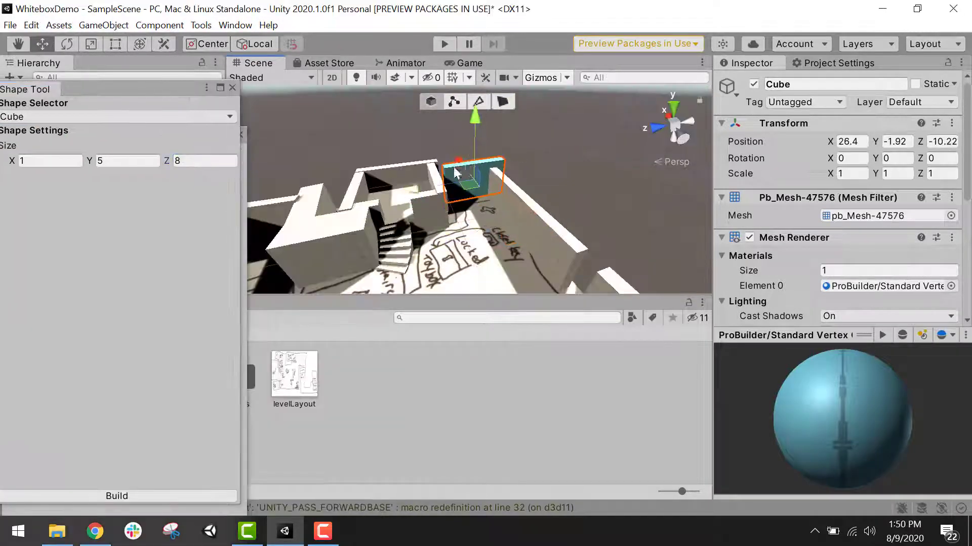
Nudge the 1 by 5 by 8 wall cube into line at the corner beside the upstairs room and build it
{"action": "left_click_drag", "start_coordinate": [456, 174], "coordinate": [445, 176]}
{"action": "left_click_drag", "start_coordinate": [445, 175], "coordinate": [453, 219], "text": "alt"}
{"action": "left_click", "coordinate": [117, 496]}
Move the next wall cube into place over the drawing and set its X size to 2
{"action": "left_click_drag", "start_coordinate": [476, 182], "coordinate": [506, 152], "text": "alt"}
{"action": "left_click_drag", "start_coordinate": [445, 158], "coordinate": [471, 162]}
{"action": "left_click_drag", "start_coordinate": [457, 130], "coordinate": [456, 121]}
{"action": "left_click", "coordinate": [62, 163]}
{"action": "type", "text": "2"}
{"action": "left_click_drag", "start_coordinate": [433, 215], "coordinate": [439, 234]}
Build a 0.5 by 5 by 7 wall cube at the locked closet, at about X -1.01, Y -2.69, Z -10.61
{"action": "middle_click_drag", "start_coordinate": [526, 167], "coordinate": [580, 157]}
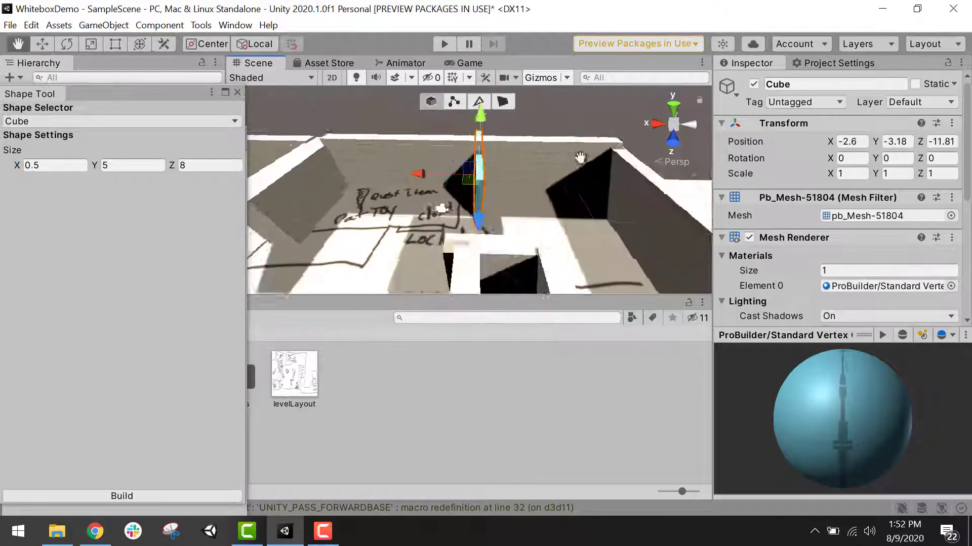
{"action": "left_click_drag", "start_coordinate": [580, 158], "coordinate": [653, 174], "text": "alt"}
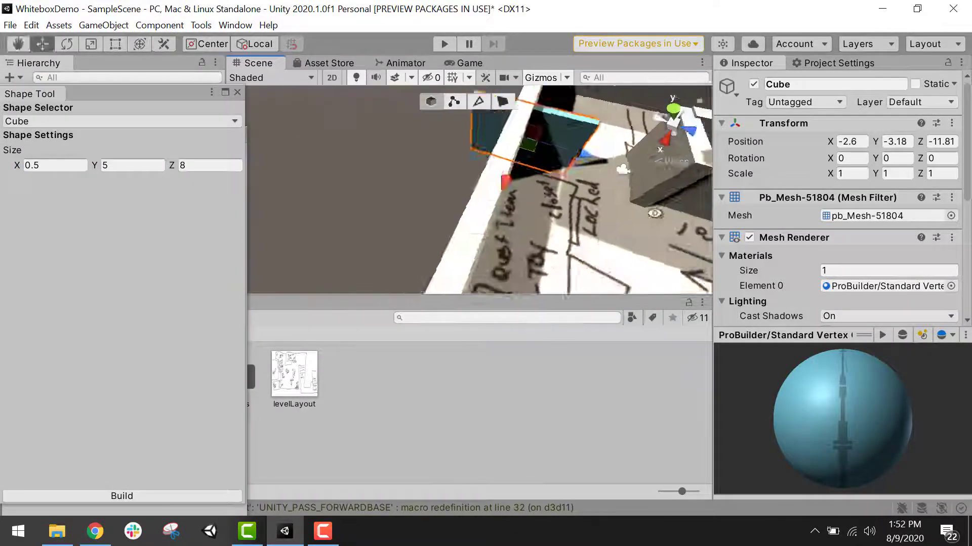
{"action": "left_click_drag", "start_coordinate": [536, 167], "coordinate": [506, 162], "text": "alt"}
{"action": "left_click_drag", "start_coordinate": [441, 208], "coordinate": [427, 219]}
{"action": "left_click_drag", "start_coordinate": [484, 193], "coordinate": [496, 200]}
{"action": "left_click_drag", "start_coordinate": [496, 201], "coordinate": [471, 177], "text": "alt"}
{"action": "left_click_drag", "start_coordinate": [409, 111], "coordinate": [408, 99]}
{"action": "left_click_drag", "start_coordinate": [407, 99], "coordinate": [430, 147], "text": "alt"}
{"action": "left_click", "coordinate": [223, 168]}
{"action": "type", "text": "7"}
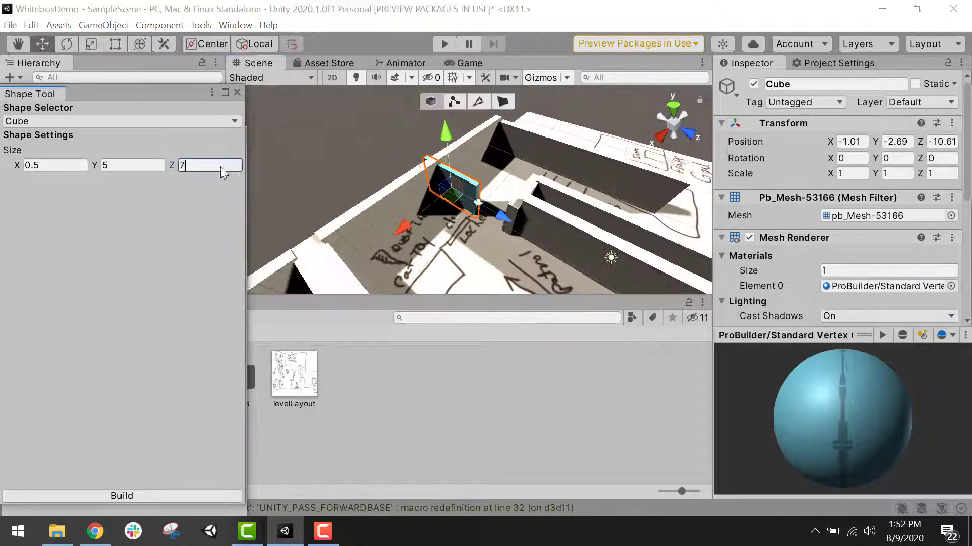
{"action": "left_click", "coordinate": [122, 497]}
Build a 6 by 5 by 0.5 wall cube beside the closet wall, at about X 1.44, Y -2.04, Z -8.98
{"action": "left_click", "coordinate": [134, 123]}
{"action": "left_click", "coordinate": [35, 137]}
{"action": "left_click_drag", "start_coordinate": [389, 223], "coordinate": [377, 217]}
{"action": "mouse_move", "coordinate": [438, 187]}
{"action": "left_mouse_down"}
{"action": "mouse_move", "coordinate": [440, 162]}
{"action": "mouse_move", "coordinate": [436, 178]}
{"action": "left_mouse_up"}
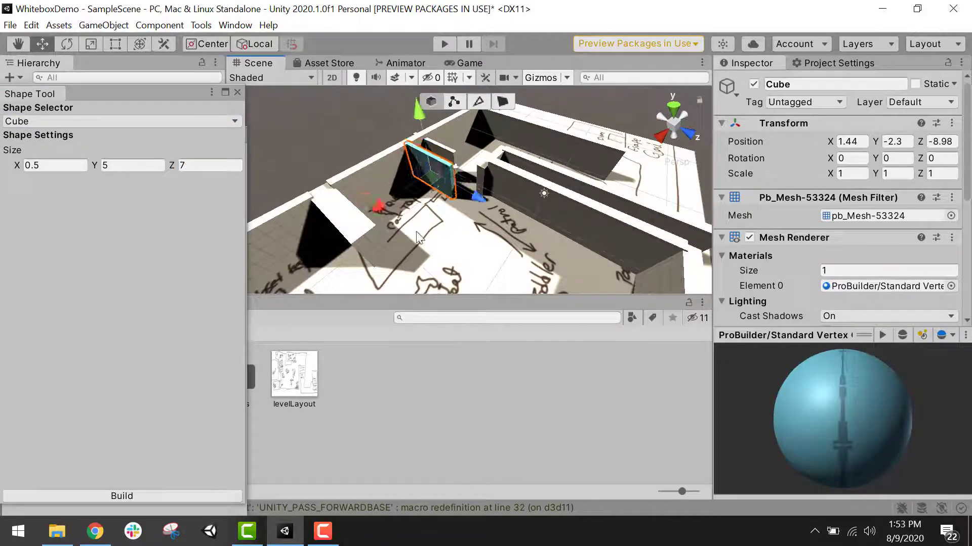
{"action": "left_click_drag", "start_coordinate": [506, 189], "coordinate": [462, 151], "text": "alt"}
{"action": "left_click", "coordinate": [59, 166]}
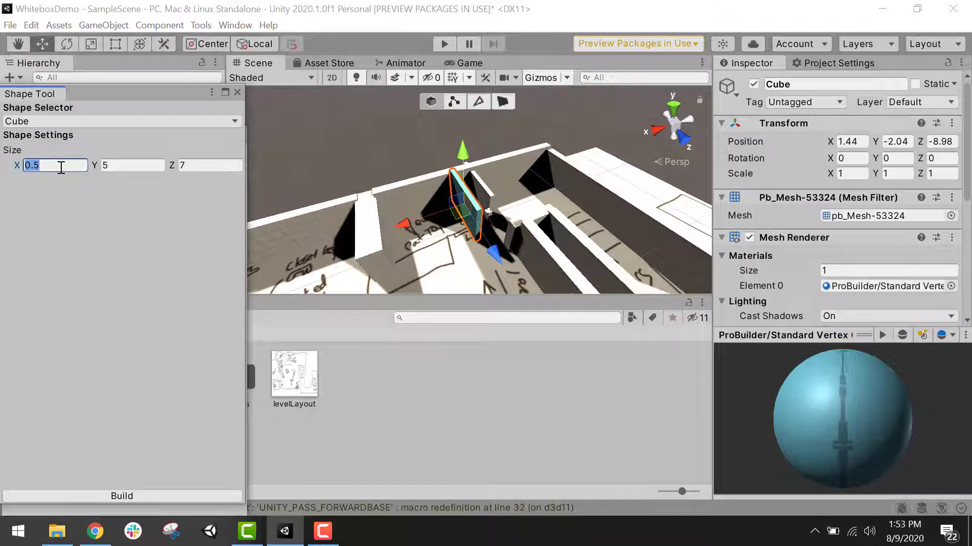
{"action": "type", "text": "6"}
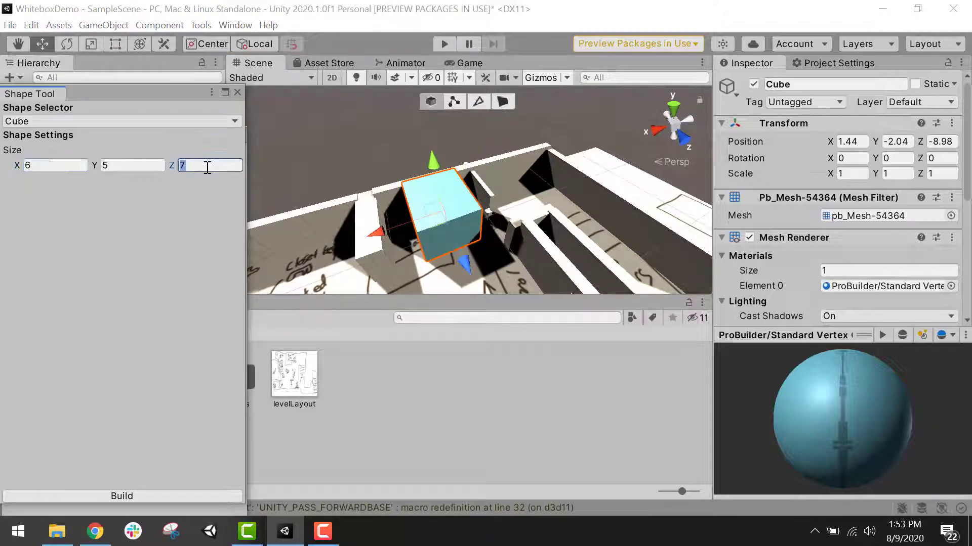
{"action": "type", "text": ".5"}
{"action": "key", "text": "Return"}
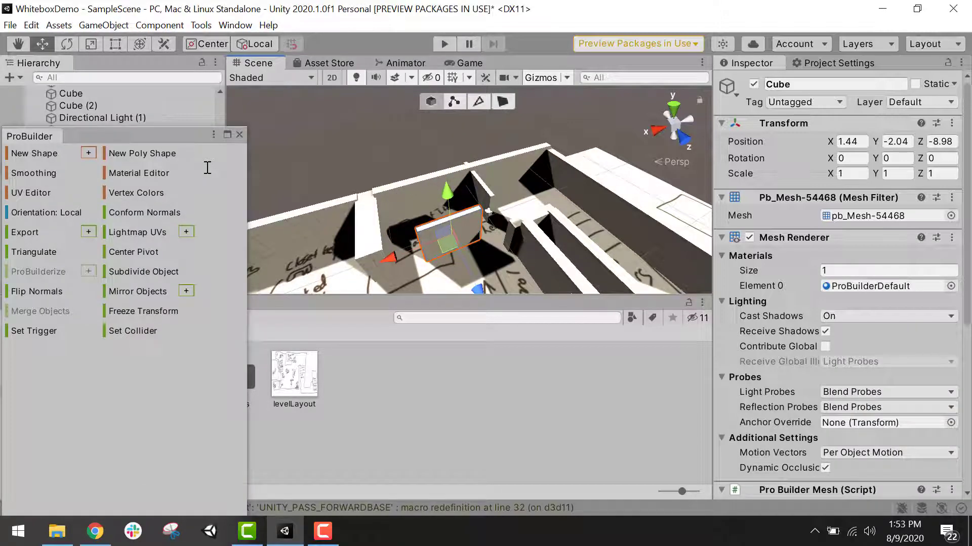
Move the thin closet wall to about X -0.52, Y -2.4, Z -10.23 and close the ProBuilder window
{"action": "left_click_drag", "start_coordinate": [395, 250], "coordinate": [536, 256], "text": "alt"}
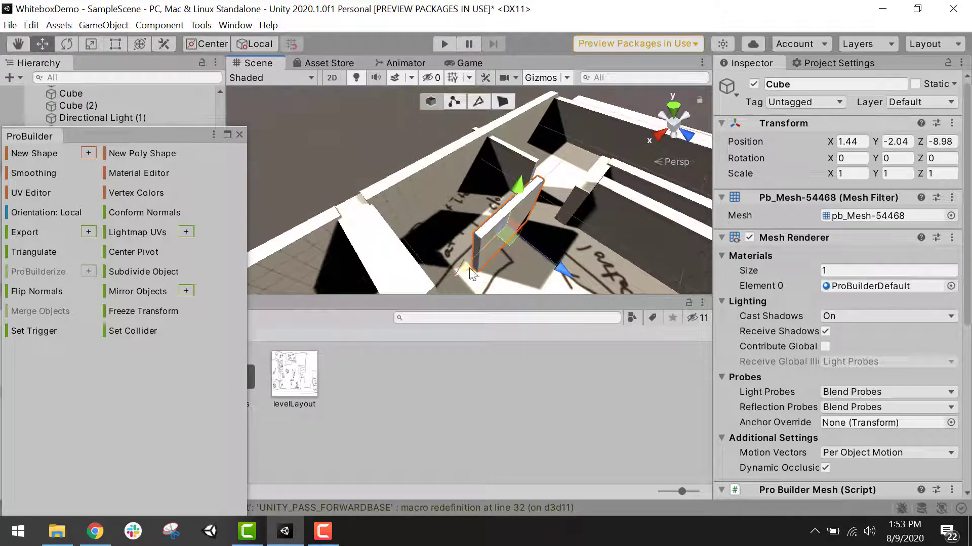
{"action": "left_click_drag", "start_coordinate": [462, 269], "coordinate": [446, 315]}
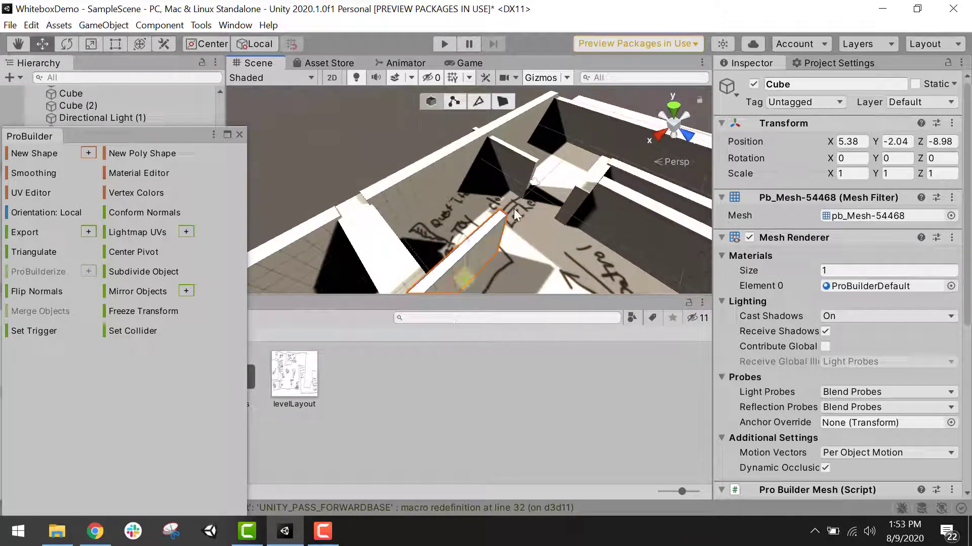
{"action": "scroll", "coordinate": [493, 277], "scroll_direction": "down", "scroll_amount": 3}
{"action": "left_click_drag", "start_coordinate": [420, 279], "coordinate": [459, 242]}
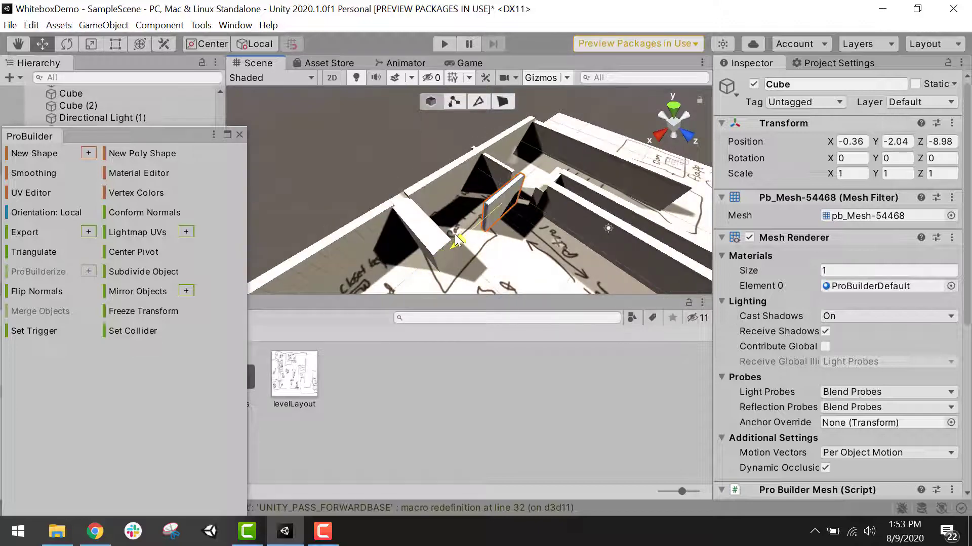
{"action": "scroll", "coordinate": [546, 205], "scroll_direction": "up", "scroll_amount": 1}
{"action": "scroll", "coordinate": [575, 247], "scroll_direction": "up", "scroll_amount": 3}
{"action": "left_click_drag", "start_coordinate": [576, 247], "coordinate": [564, 238]}
{"action": "scroll", "coordinate": [461, 278], "scroll_direction": "up", "scroll_amount": 3}
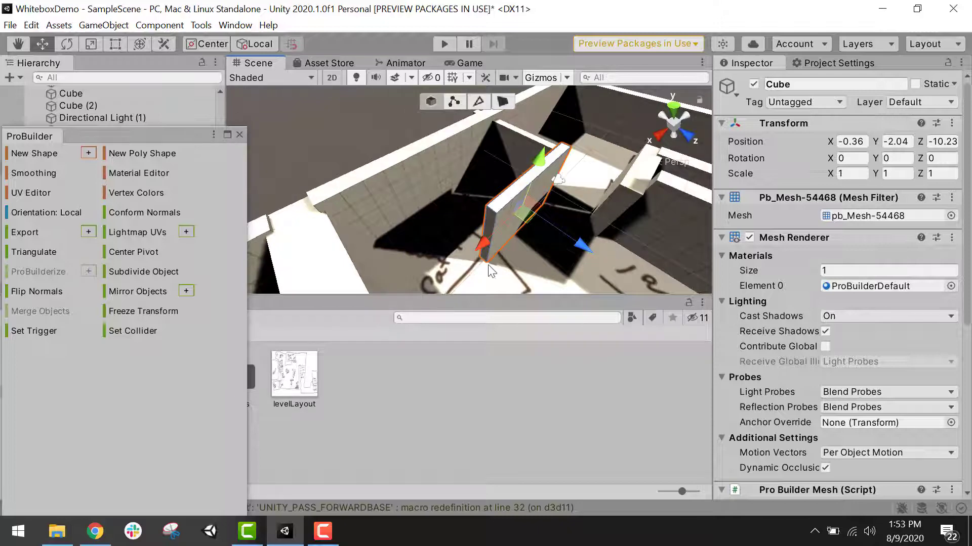
{"action": "left_click_drag", "start_coordinate": [490, 271], "coordinate": [401, 175], "text": "alt"}
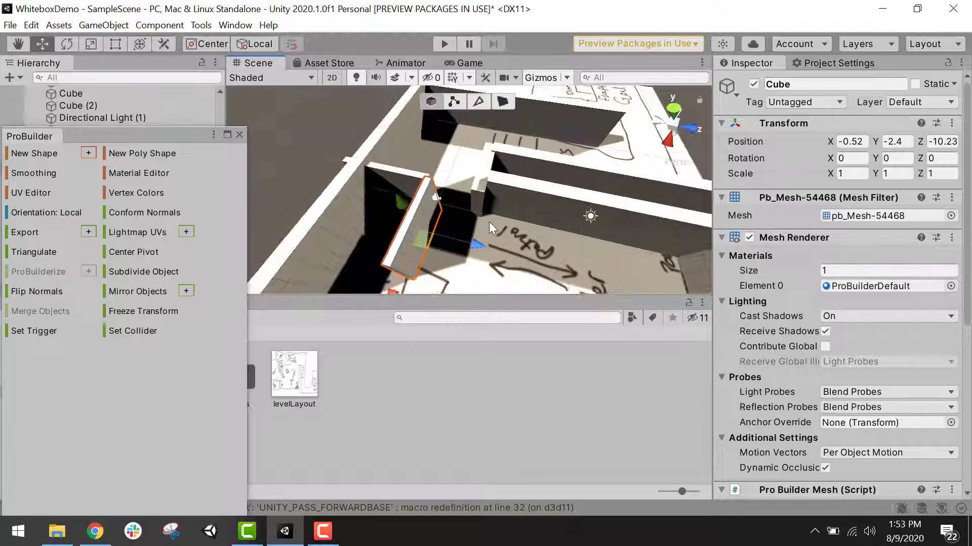
{"action": "scroll", "coordinate": [489, 223], "scroll_direction": "up", "scroll_amount": 5}
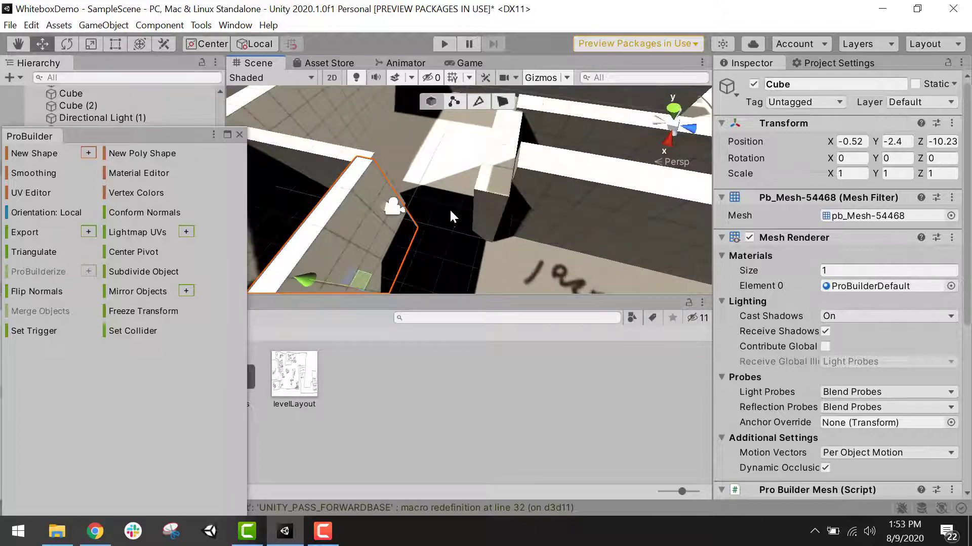
{"action": "left_click_drag", "start_coordinate": [450, 211], "coordinate": [497, 160], "text": "alt"}
{"action": "scroll", "coordinate": [451, 199], "scroll_direction": "down", "scroll_amount": 2}
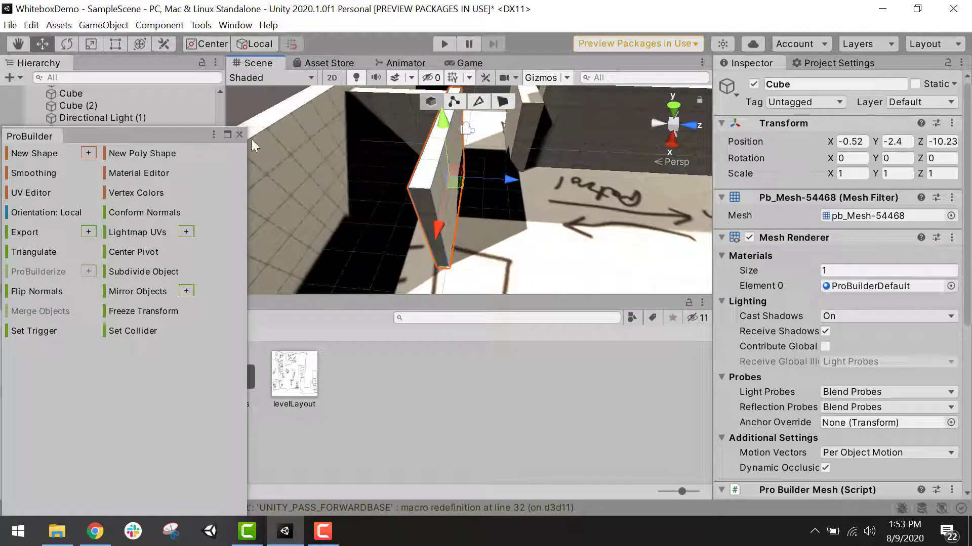
{"action": "left_click", "coordinate": [239, 135]}
Add a standard 3D cube and move it beside the thin closet wall, at about Y -1.72, Z -7.91
{"action": "left_click", "coordinate": [10, 25]}
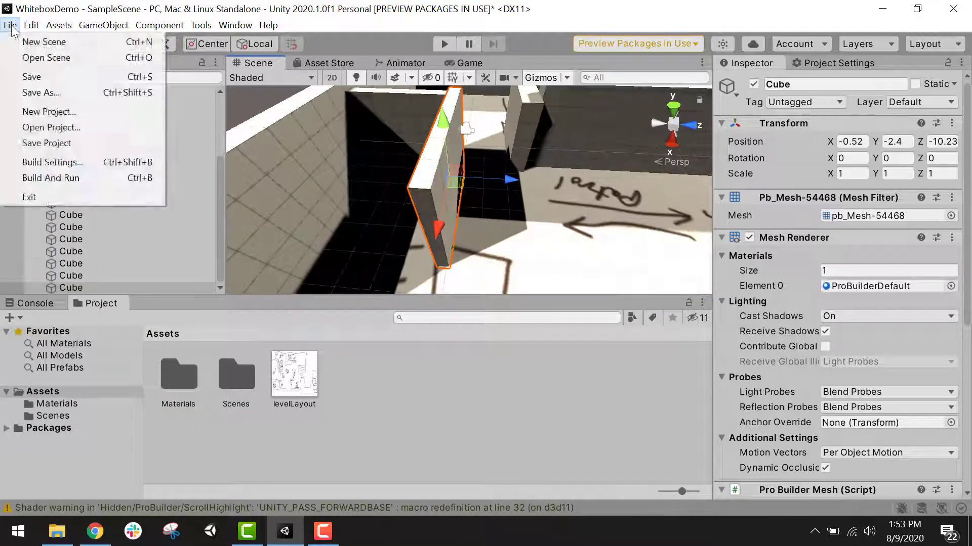
{"action": "mouse_move", "coordinate": [92, 31]}
{"action": "mouse_move", "coordinate": [121, 73]}
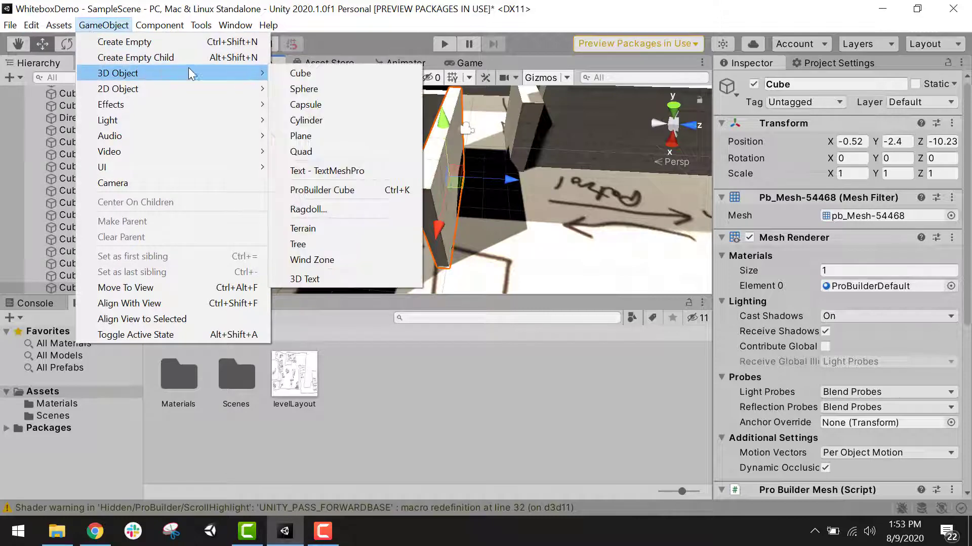
{"action": "left_click", "coordinate": [296, 73]}
{"action": "left_click_drag", "start_coordinate": [495, 158], "coordinate": [468, 98], "text": "alt"}
{"action": "scroll", "coordinate": [469, 155], "scroll_direction": "down", "scroll_amount": 5}
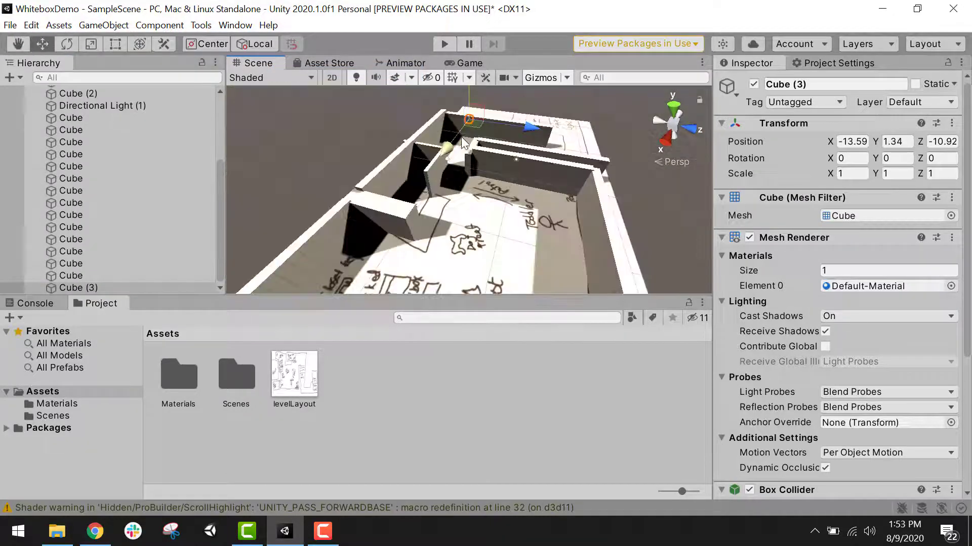
{"action": "left_click_drag", "start_coordinate": [458, 146], "coordinate": [497, 201]}
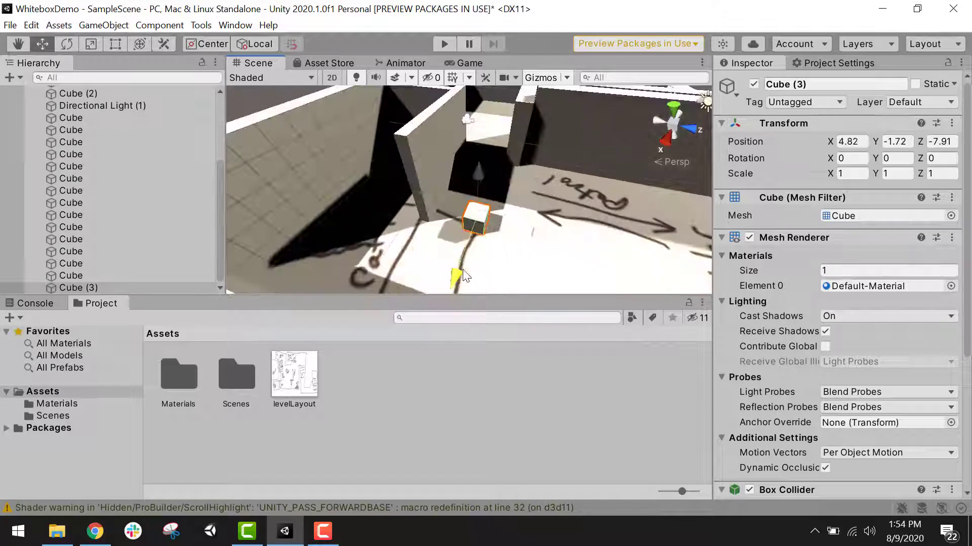
{"action": "left_click_drag", "start_coordinate": [461, 273], "coordinate": [481, 162]}
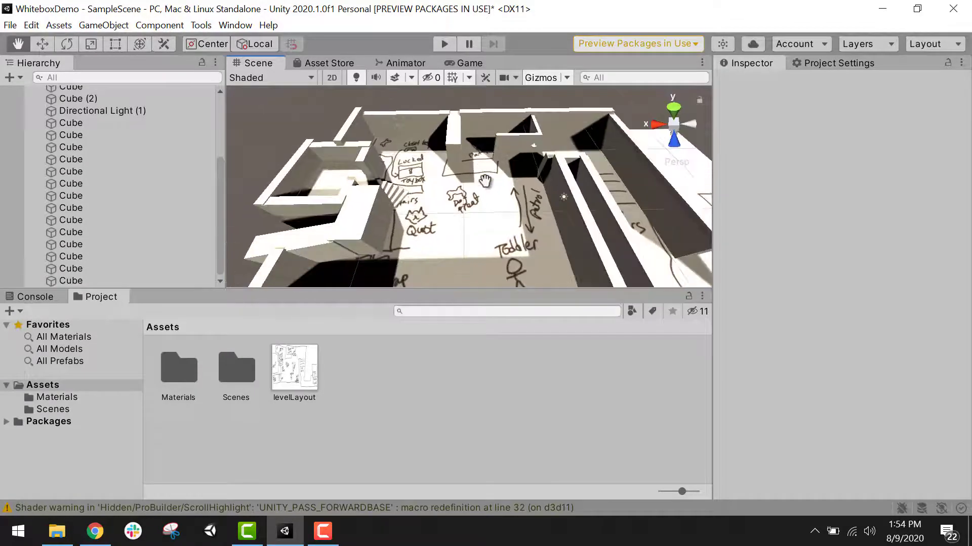
{"action": "middle_click_drag", "start_coordinate": [466, 152], "coordinate": [493, 241]}
{"action": "scroll", "coordinate": [465, 146], "scroll_direction": "up", "scroll_amount": 8}
{"action": "right_click_drag", "start_coordinate": [493, 240], "coordinate": [495, 215]}
{"action": "middle_click_drag", "start_coordinate": [495, 215], "coordinate": [475, 285]}
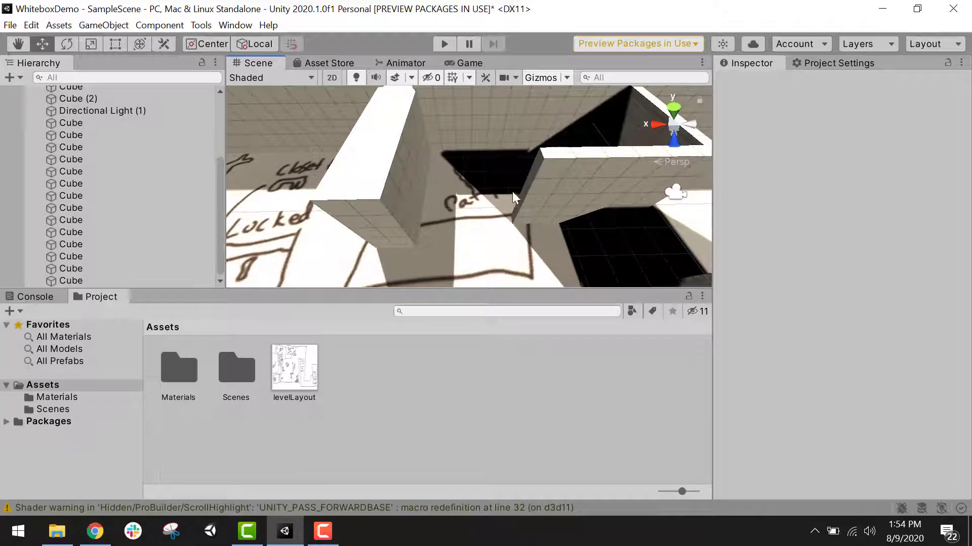
Shift the free-standing wall between the toy box drawing and the closet opening along Z to about -10.17
{"action": "left_click", "coordinate": [391, 211]}
{"action": "left_click_drag", "start_coordinate": [383, 216], "coordinate": [384, 202]}
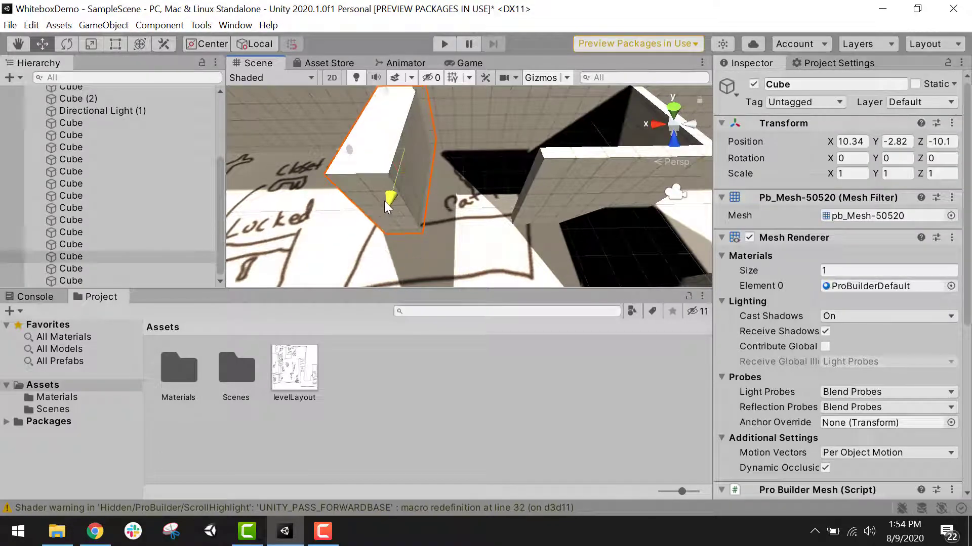
{"action": "scroll", "coordinate": [486, 176], "scroll_direction": "down", "scroll_amount": 3}
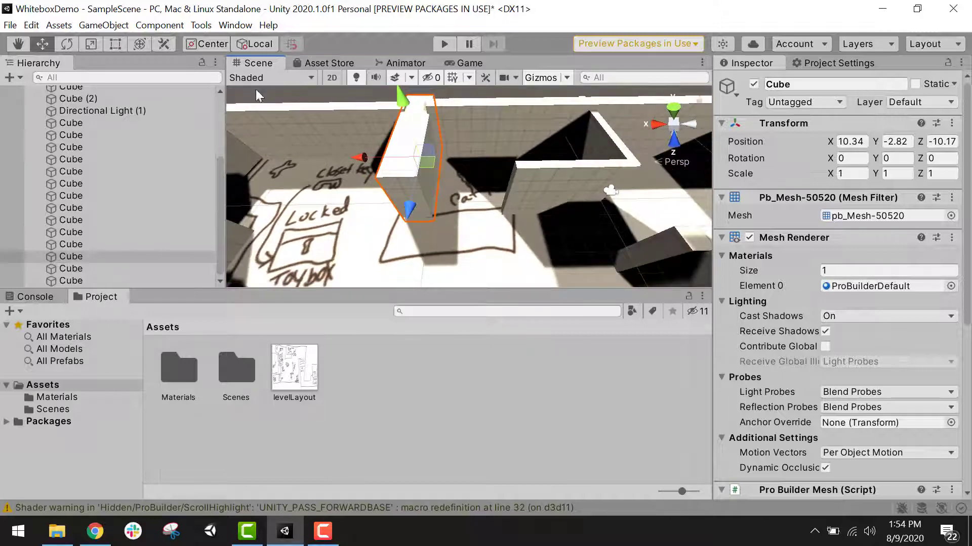
Fill the closet opening with a standard 3D cube scaled to about 5.18 by 4.54 by 0.17, at about X 7.79, Y -0.14, Z -10.69
{"action": "left_click", "coordinate": [102, 26]}
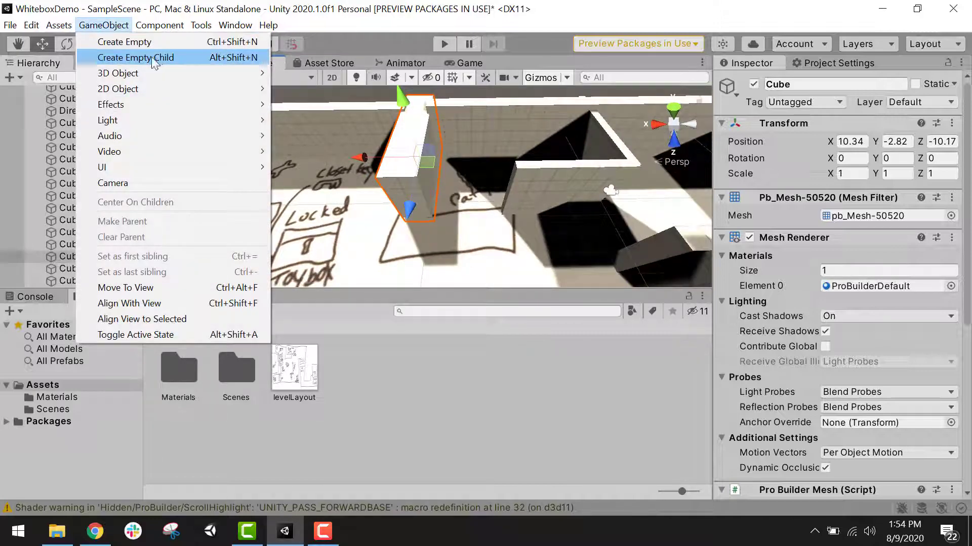
{"action": "mouse_move", "coordinate": [212, 75]}
{"action": "left_click", "coordinate": [286, 73]}
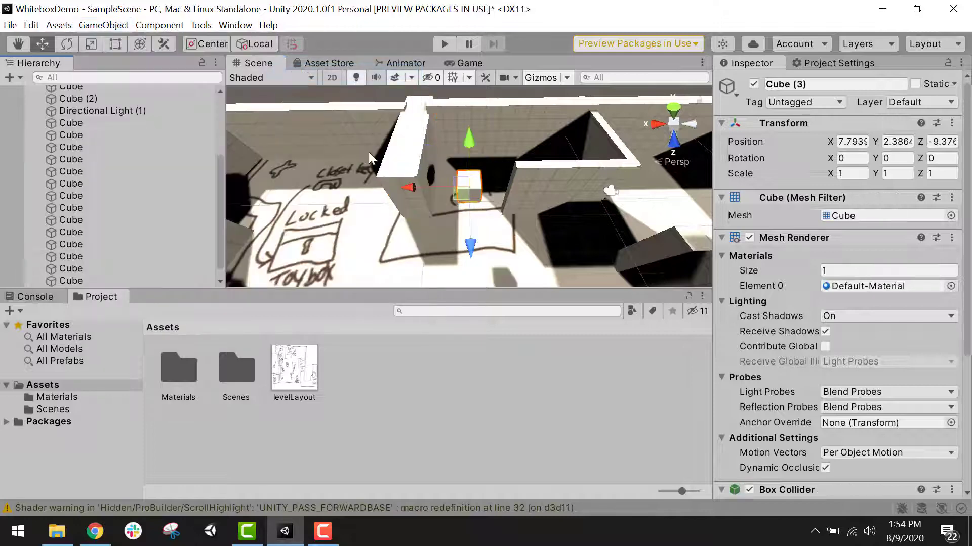
{"action": "key", "text": "r"}
{"action": "left_click_drag", "start_coordinate": [471, 252], "coordinate": [475, 218]}
{"action": "left_click_drag", "start_coordinate": [469, 139], "coordinate": [468, 118]}
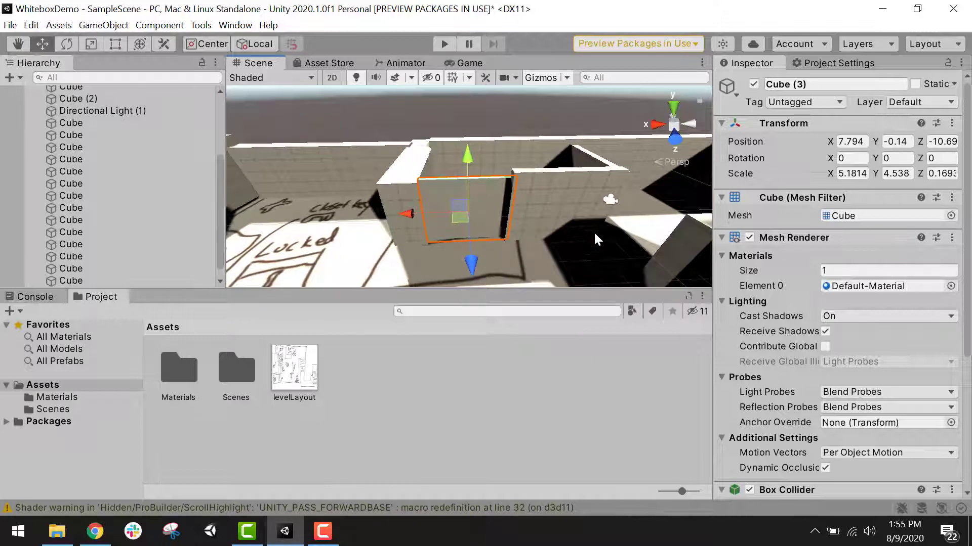
Create a new material named door in the Materials folder
{"action": "double_click", "coordinate": [191, 372]}
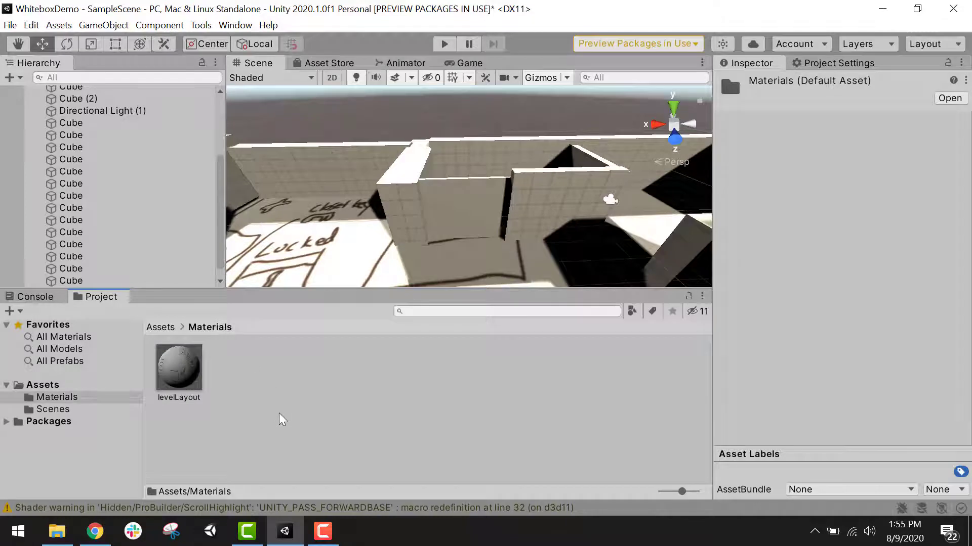
{"action": "right_click", "coordinate": [262, 375]}
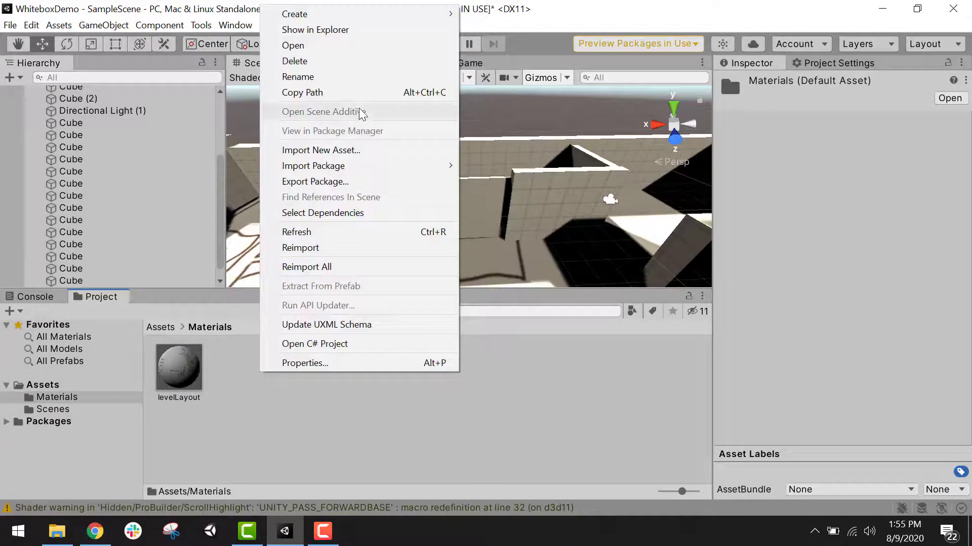
{"action": "mouse_move", "coordinate": [387, 14]}
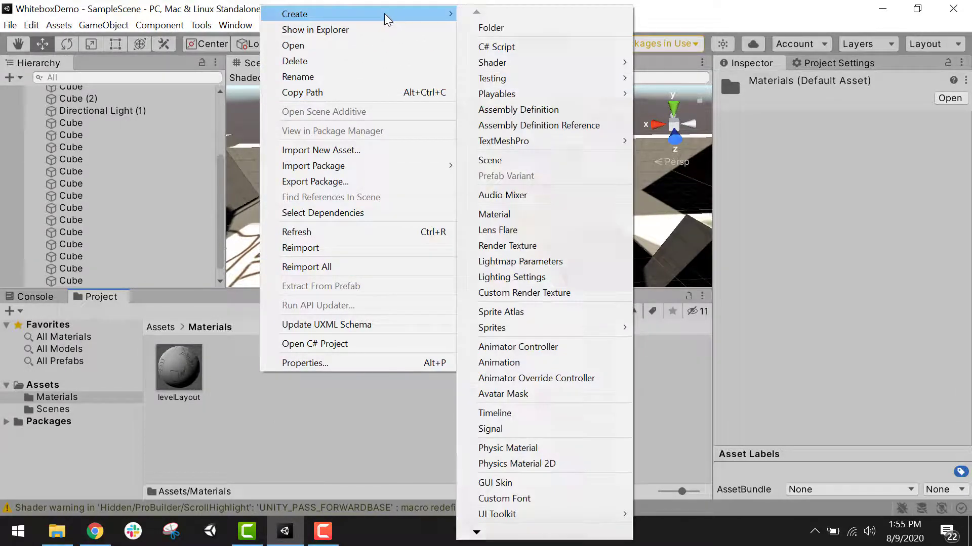
{"action": "left_click", "coordinate": [531, 215]}
{"action": "type", "text": "door"}
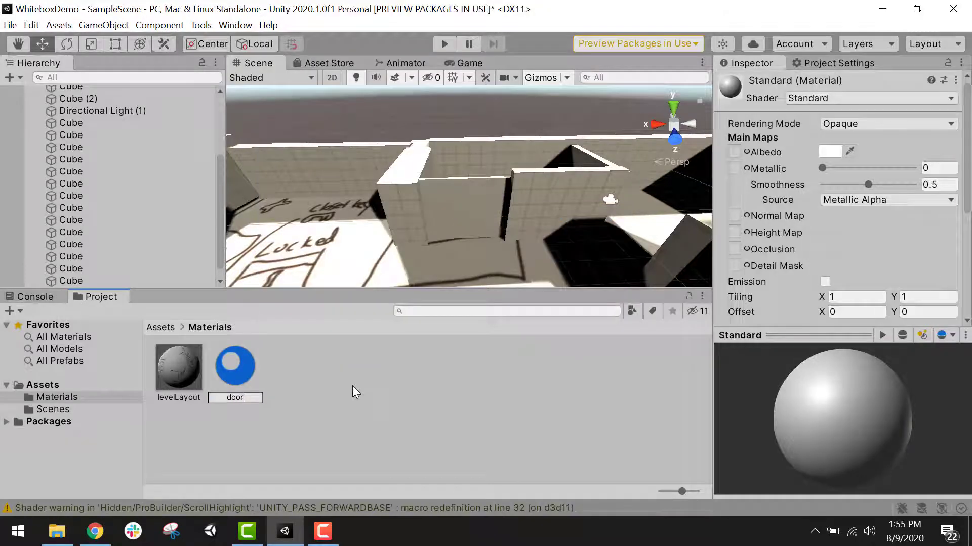
{"action": "key", "text": "Return"}
Set the door material's albedo to a saturated blue and apply the material to the closet door panel
{"action": "left_click", "coordinate": [832, 152]}
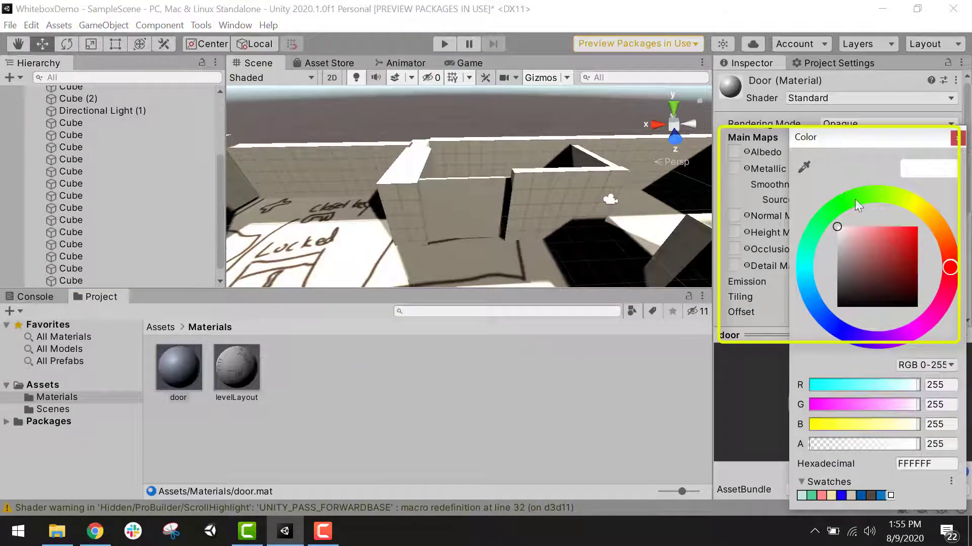
{"action": "left_click_drag", "start_coordinate": [836, 330], "coordinate": [820, 314]}
{"action": "left_click_drag", "start_coordinate": [891, 244], "coordinate": [912, 227]}
{"action": "left_click_drag", "start_coordinate": [178, 367], "coordinate": [438, 235]}
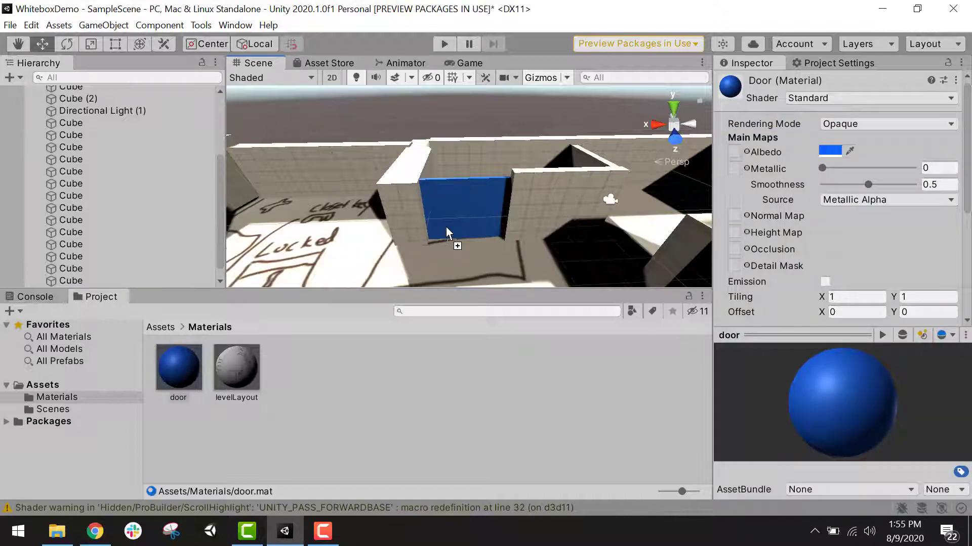
Add a standard 3D cube near the locked toy box drawing
{"action": "left_click_drag", "start_coordinate": [488, 199], "coordinate": [526, 188], "text": "alt"}
{"action": "mouse_move", "coordinate": [411, 191]}
{"action": "middle_mouse_down"}
{"action": "mouse_move", "coordinate": [474, 187]}
{"action": "mouse_move", "coordinate": [482, 200]}
{"action": "middle_mouse_up"}
{"action": "scroll", "coordinate": [482, 200], "scroll_direction": "up", "scroll_amount": 5}
{"action": "scroll", "coordinate": [482, 200], "scroll_direction": "up", "scroll_amount": 1}
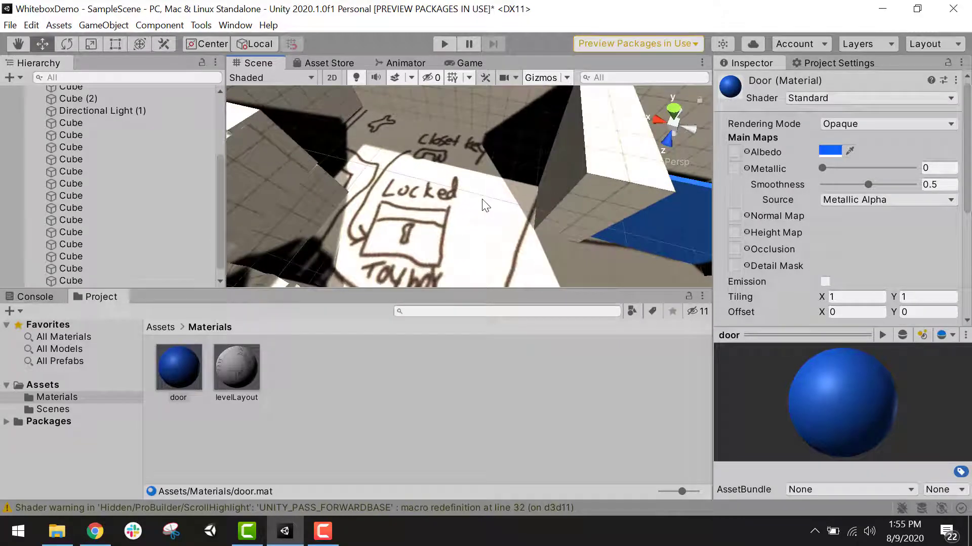
{"action": "scroll", "coordinate": [484, 202], "scroll_direction": "down", "scroll_amount": 4}
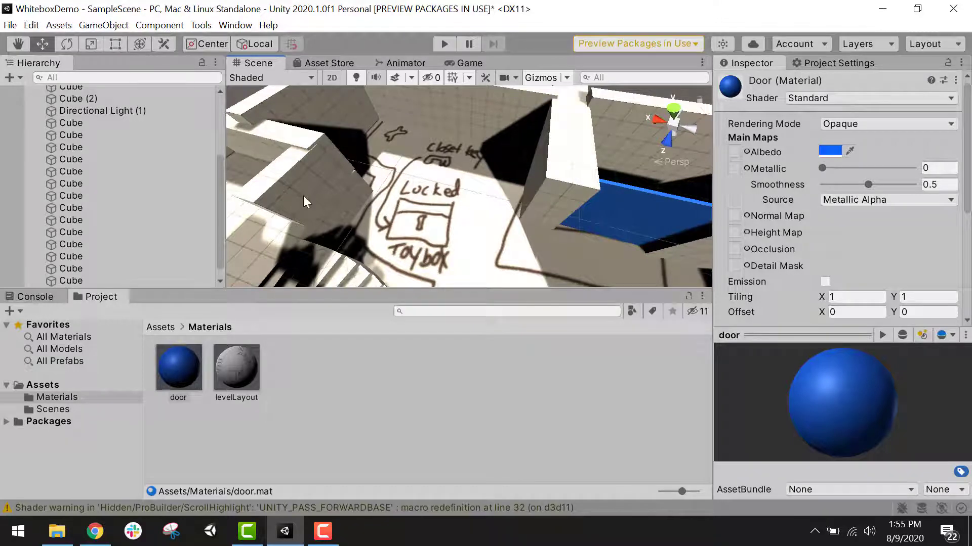
{"action": "left_click", "coordinate": [80, 27]}
{"action": "mouse_move", "coordinate": [242, 71]}
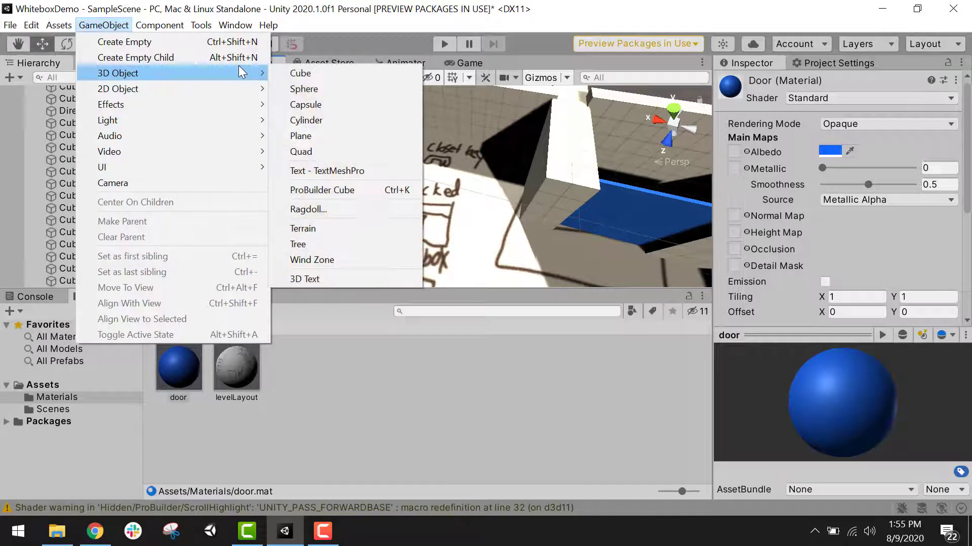
{"action": "left_click", "coordinate": [291, 73]}
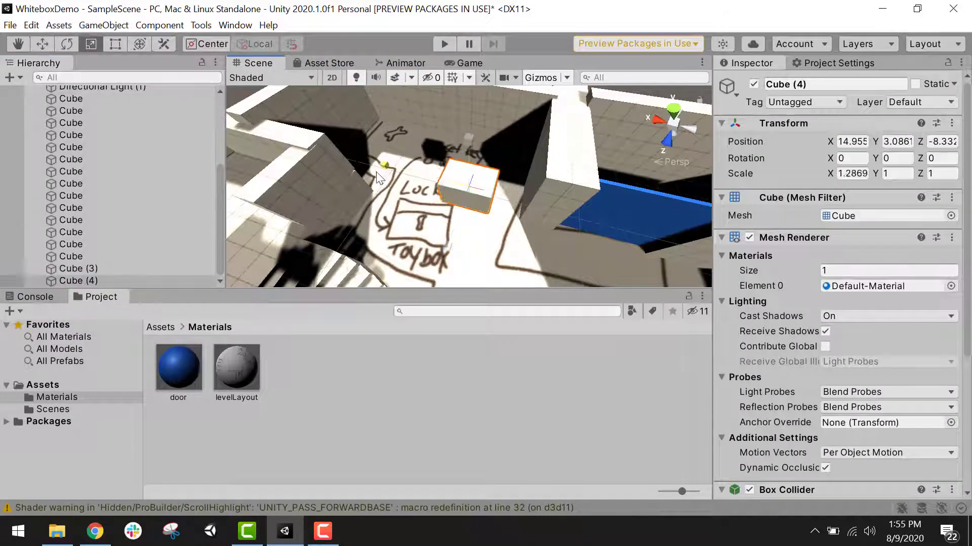
Shape the toy box cube to about 2.18 by 1.09 by 1.41, rotated -28.46 on Y, at about X 18.26, Y -1.82, Z -8.33
{"action": "left_click_drag", "start_coordinate": [377, 178], "coordinate": [470, 221]}
{"action": "left_click_drag", "start_coordinate": [442, 255], "coordinate": [436, 270]}
{"action": "key", "text": "w"}
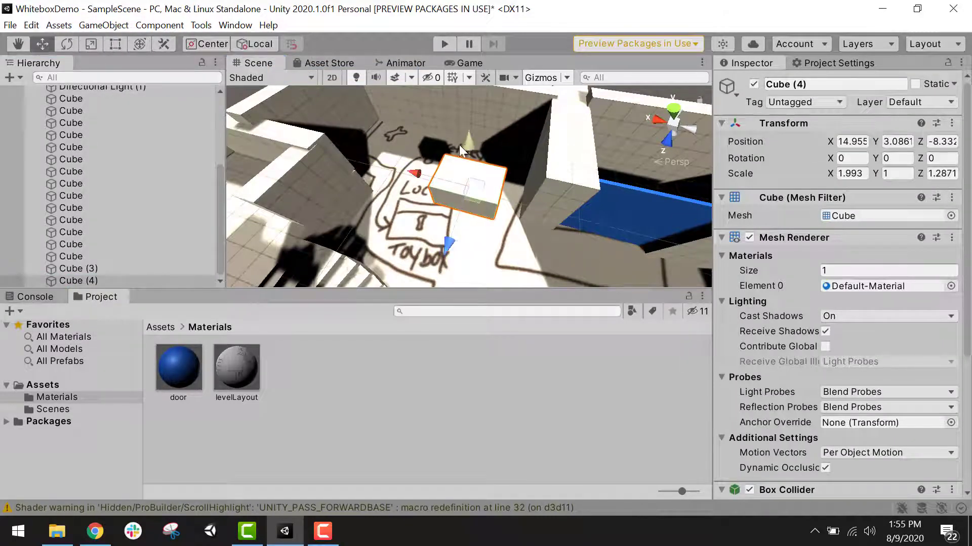
{"action": "left_click_drag", "start_coordinate": [469, 145], "coordinate": [469, 211]}
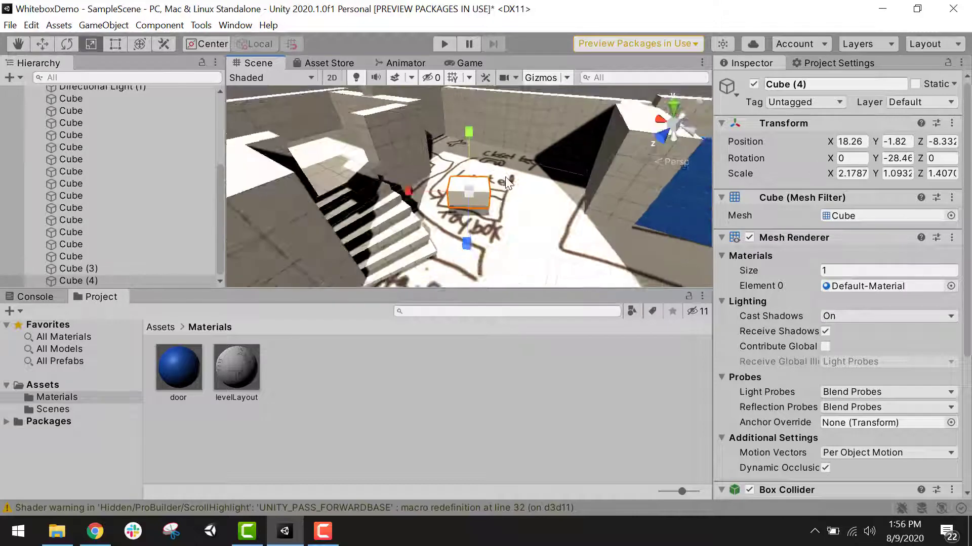
{"action": "scroll", "coordinate": [505, 177], "scroll_direction": "up", "scroll_amount": 3}
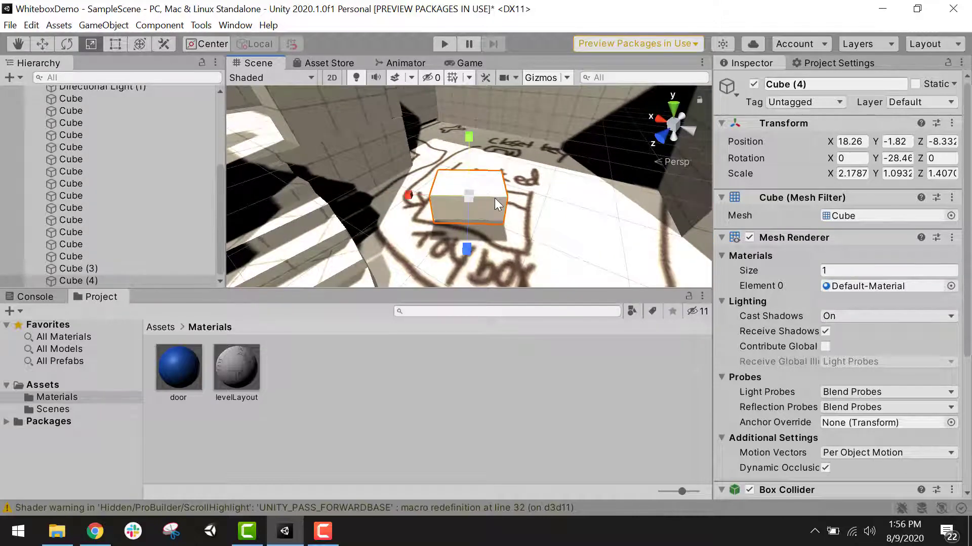
{"action": "scroll", "coordinate": [486, 186], "scroll_direction": "down", "scroll_amount": 10}
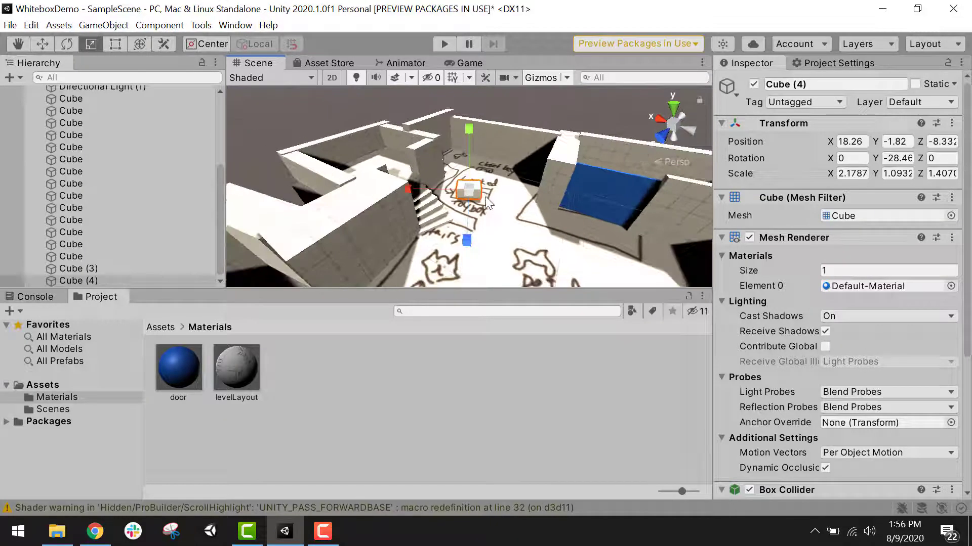
Apply the blue door material to the toy box cube
{"action": "scroll", "coordinate": [485, 229], "scroll_direction": "down", "scroll_amount": 2}
{"action": "left_click_drag", "start_coordinate": [485, 229], "coordinate": [303, 303], "text": "alt"}
{"action": "left_click_drag", "start_coordinate": [355, 201], "coordinate": [698, 198], "text": "alt"}
{"action": "scroll", "coordinate": [505, 232], "scroll_direction": "up", "scroll_amount": 5}
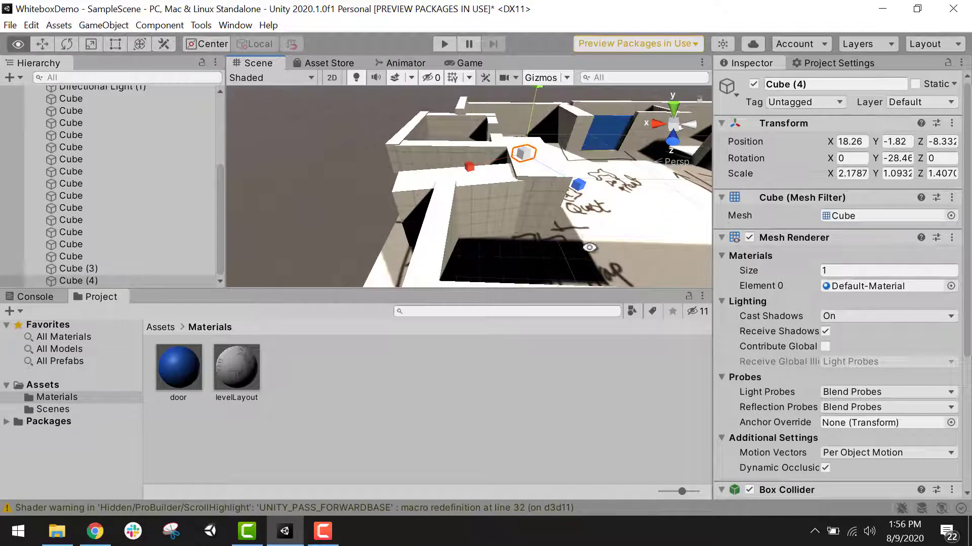
{"action": "left_click_drag", "start_coordinate": [577, 223], "coordinate": [471, 185], "text": "alt"}
{"action": "scroll", "coordinate": [489, 208], "scroll_direction": "up", "scroll_amount": 7}
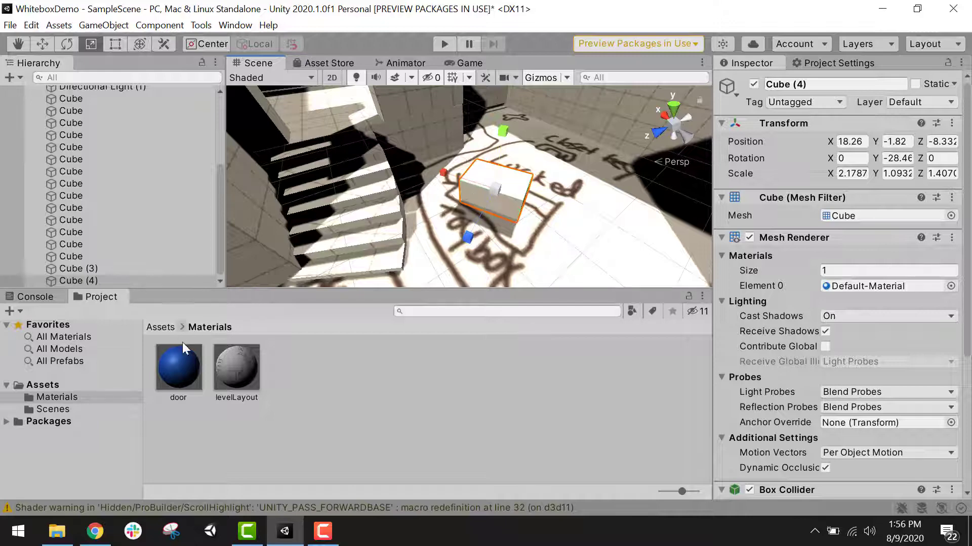
{"action": "left_click_drag", "start_coordinate": [185, 385], "coordinate": [505, 192]}
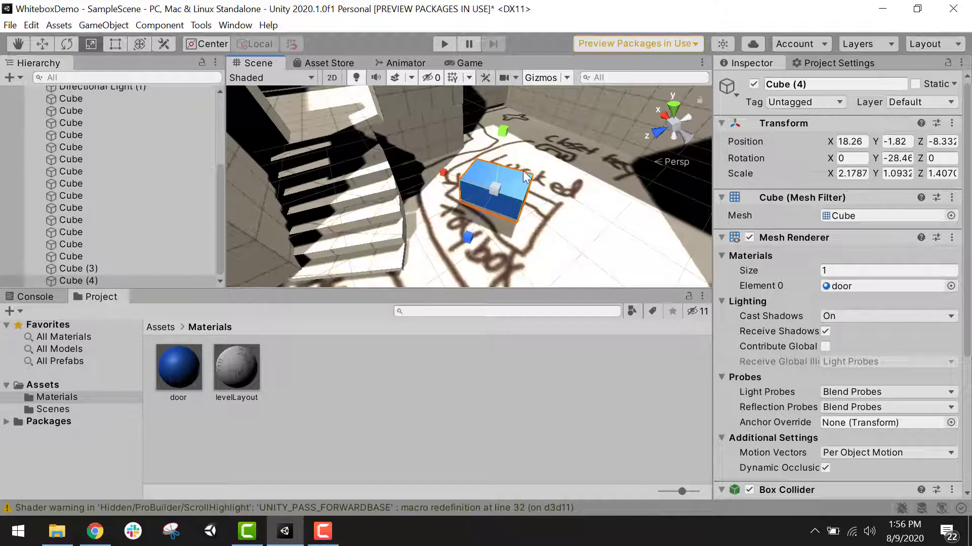
Add a 3D sphere and move it into the narrow corridor, at about X 22.41, Y -1.68, Z 7.68
{"action": "left_click_drag", "start_coordinate": [497, 244], "coordinate": [651, 175], "text": "alt"}
{"action": "left_click_drag", "start_coordinate": [424, 255], "coordinate": [452, 168], "text": "alt"}
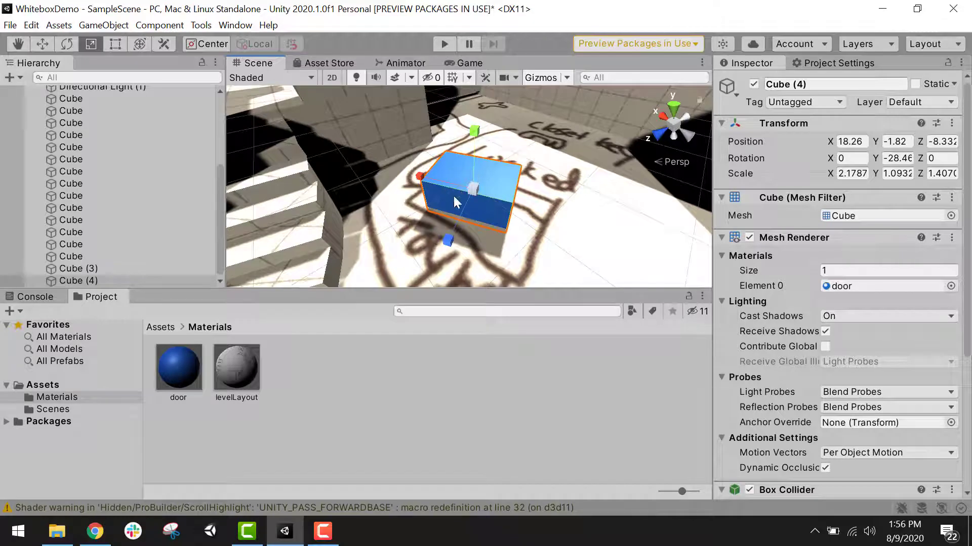
{"action": "scroll", "coordinate": [452, 196], "scroll_direction": "down", "scroll_amount": 10}
{"action": "middle_click_drag", "start_coordinate": [363, 221], "coordinate": [539, 158]}
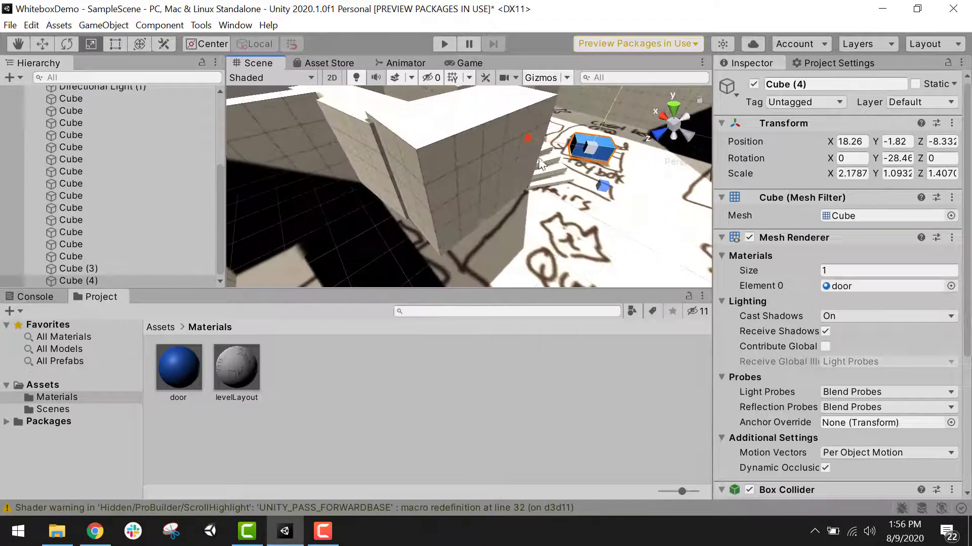
{"action": "left_click_drag", "start_coordinate": [540, 163], "coordinate": [385, 190], "text": "alt"}
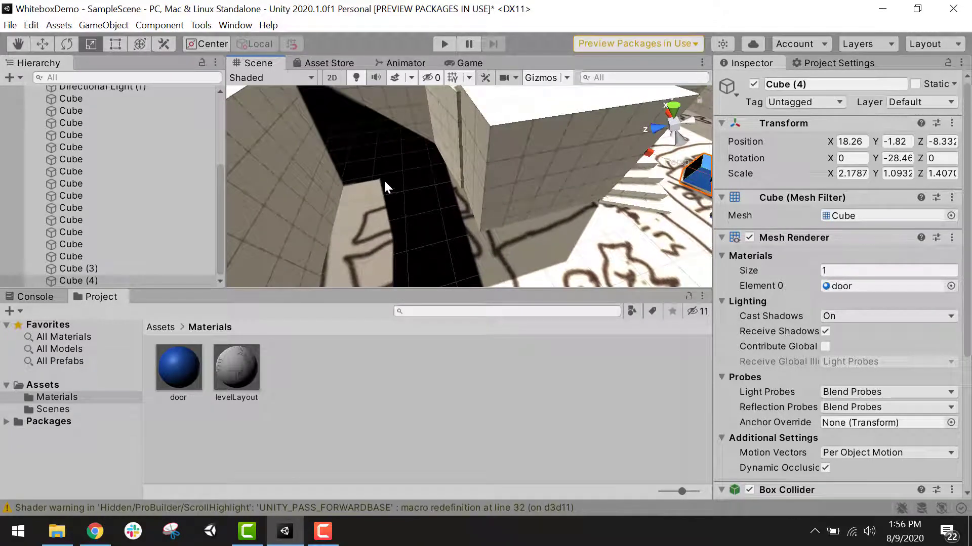
{"action": "left_click", "coordinate": [101, 25]}
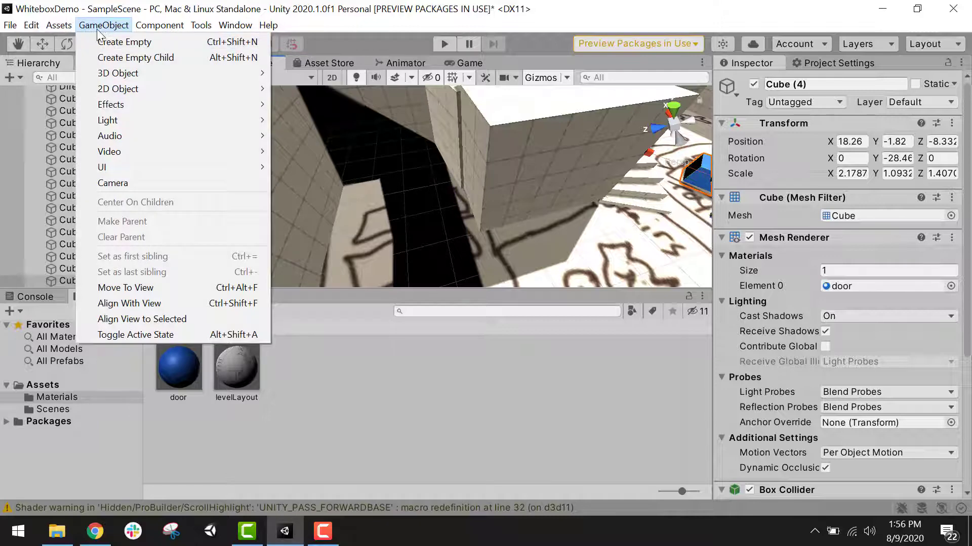
{"action": "mouse_move", "coordinate": [210, 73]}
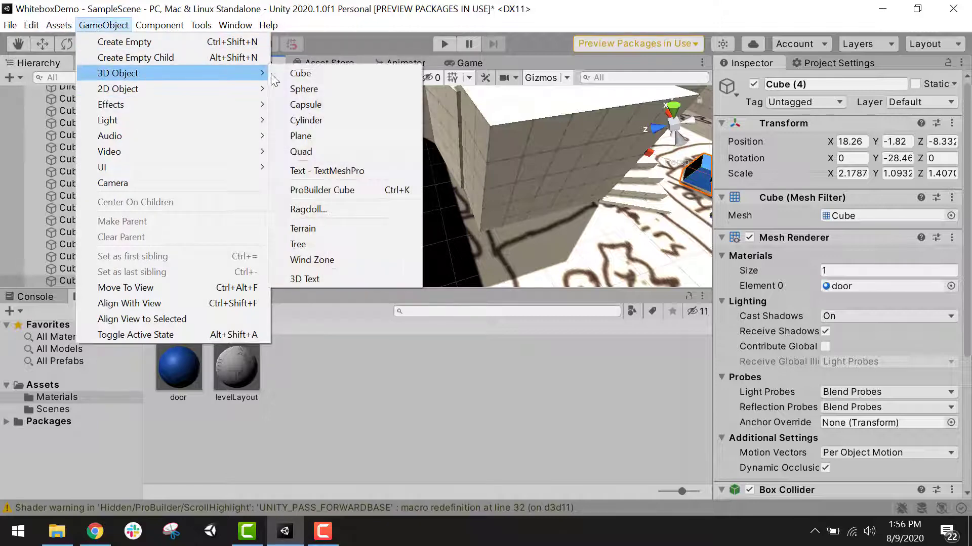
{"action": "left_click", "coordinate": [334, 89]}
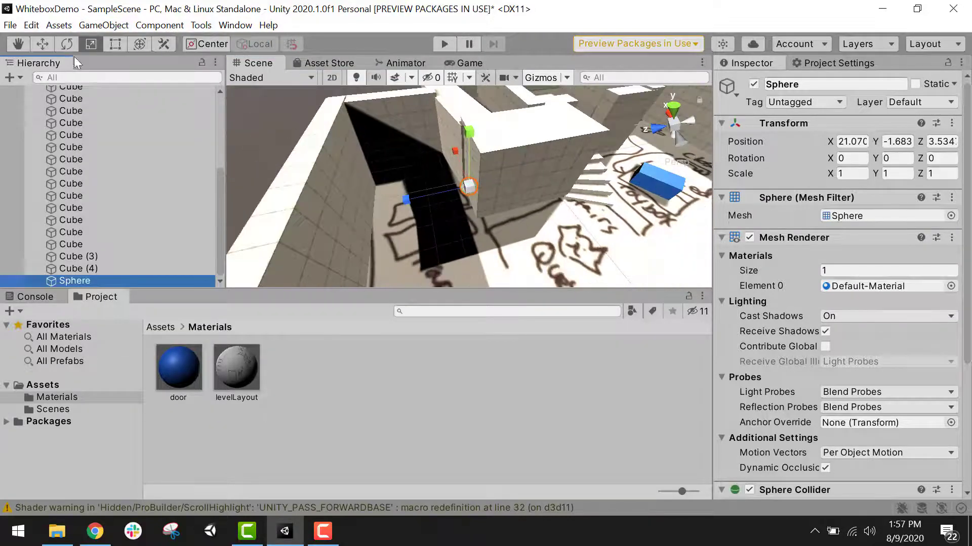
{"action": "key", "text": "w"}
{"action": "left_click_drag", "start_coordinate": [390, 196], "coordinate": [365, 215]}
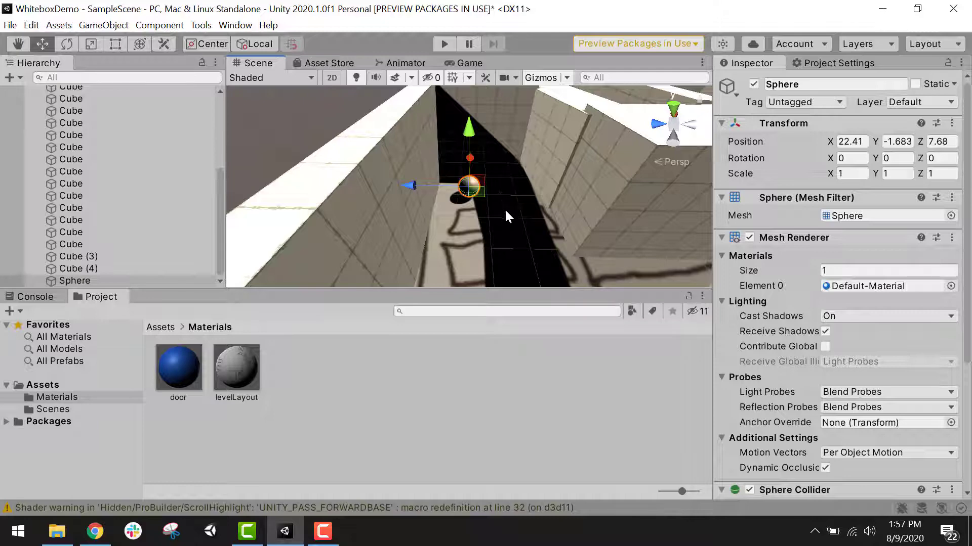
Rotate the first Directional Light so that it lights the level from a different direction
{"action": "scroll", "coordinate": [500, 208], "scroll_direction": "down", "scroll_amount": 6}
{"action": "scroll", "coordinate": [155, 223], "scroll_direction": "up", "scroll_amount": 10}
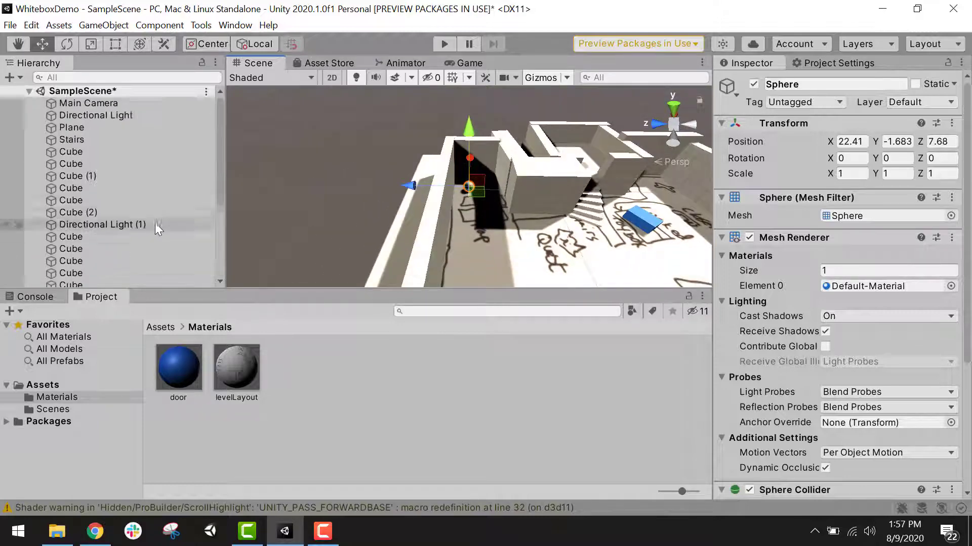
{"action": "left_click", "coordinate": [133, 117]}
{"action": "key", "text": "f"}
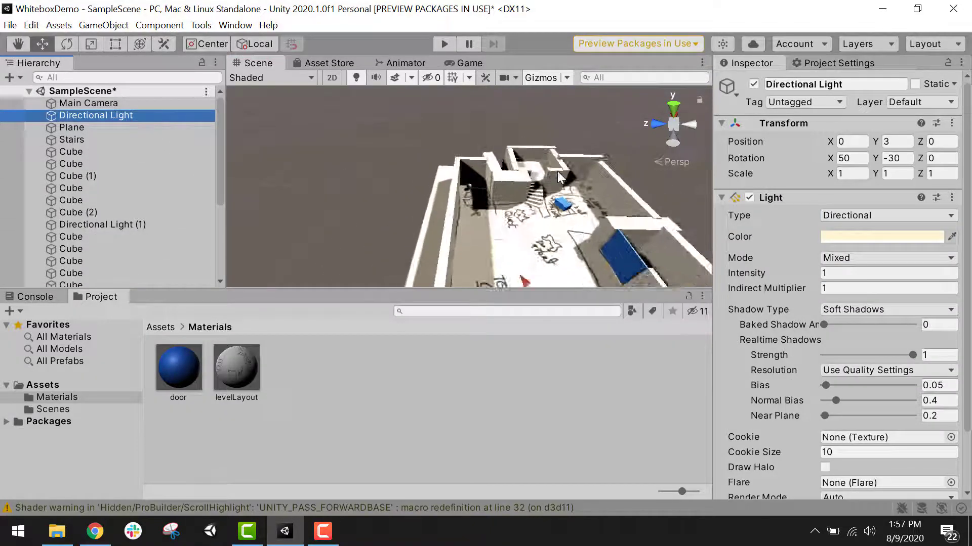
{"action": "scroll", "coordinate": [558, 173], "scroll_direction": "down", "scroll_amount": 5}
{"action": "left_click_drag", "start_coordinate": [562, 203], "coordinate": [362, 250], "text": "alt"}
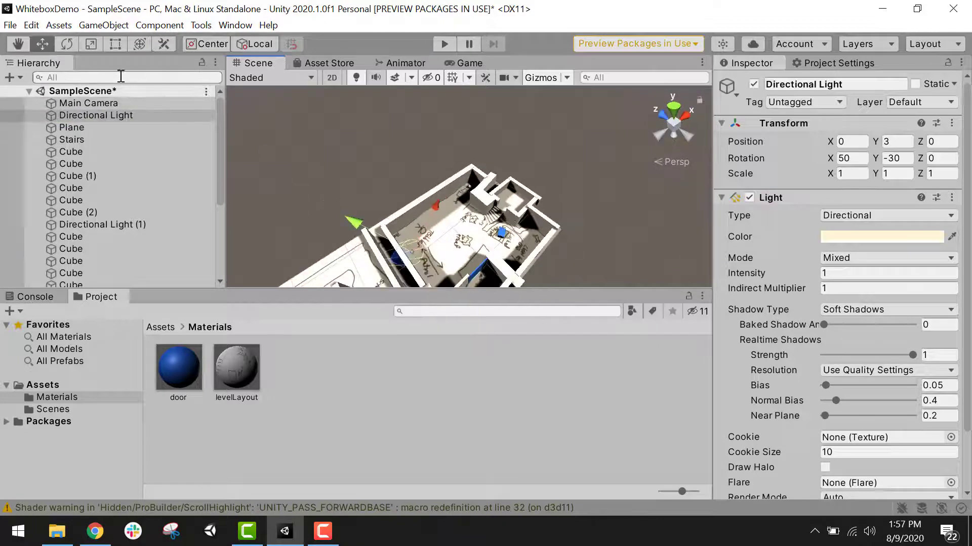
{"action": "left_click", "coordinate": [66, 44]}
{"action": "left_click_drag", "start_coordinate": [420, 217], "coordinate": [355, 278]}
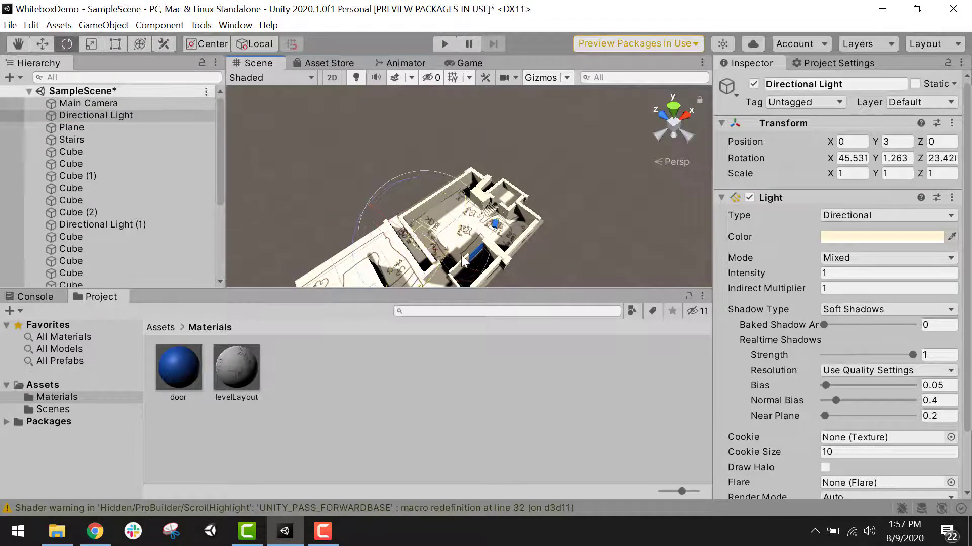
{"action": "left_click_drag", "start_coordinate": [461, 260], "coordinate": [562, 237]}
Create a new material named key in the Materials folder
{"action": "scroll", "coordinate": [438, 245], "scroll_direction": "up", "scroll_amount": 9}
{"action": "scroll", "coordinate": [528, 223], "scroll_direction": "up", "scroll_amount": 5}
{"action": "right_click", "coordinate": [295, 403]}
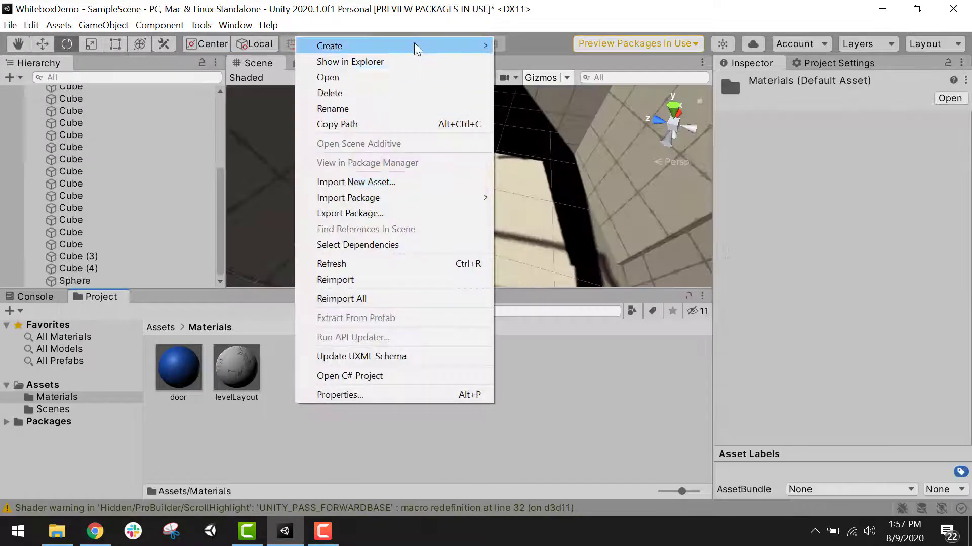
{"action": "mouse_move", "coordinate": [420, 46]}
{"action": "left_click", "coordinate": [577, 219]}
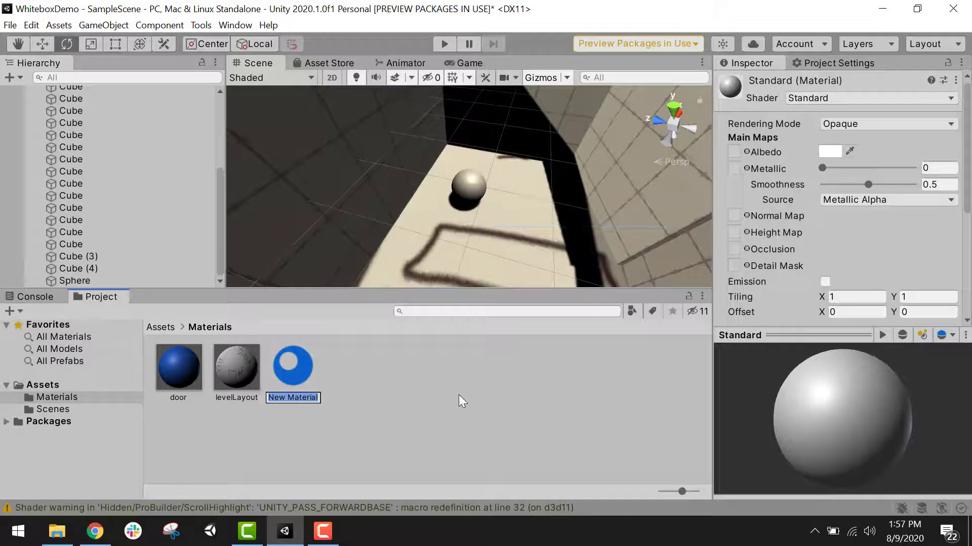
{"action": "type", "text": "key"}
{"action": "key", "text": "Return"}
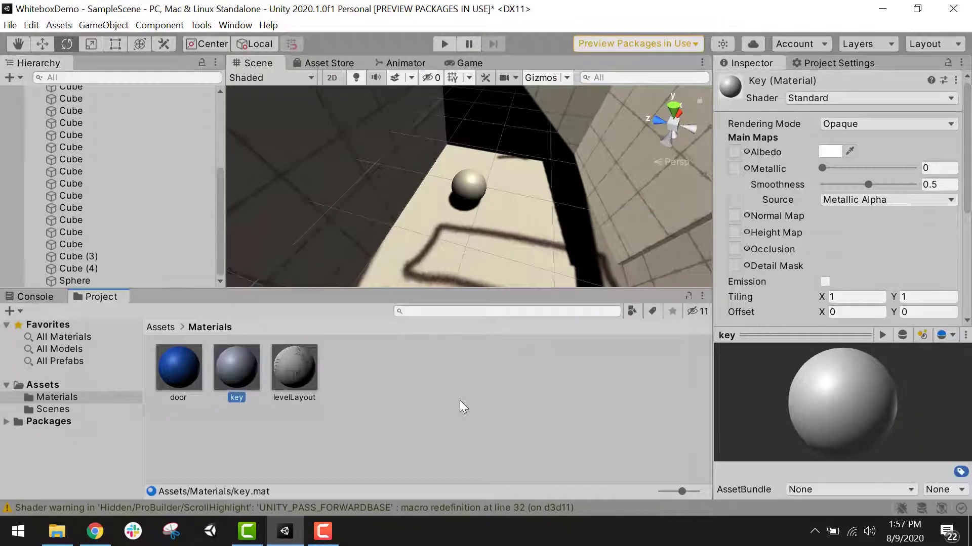
Set the key material's albedo to green (2EE524) and apply it to the sphere in the narrow corridor
{"action": "left_click", "coordinate": [830, 151]}
{"action": "left_click_drag", "start_coordinate": [870, 200], "coordinate": [853, 202]}
{"action": "left_click_drag", "start_coordinate": [899, 264], "coordinate": [905, 236]}
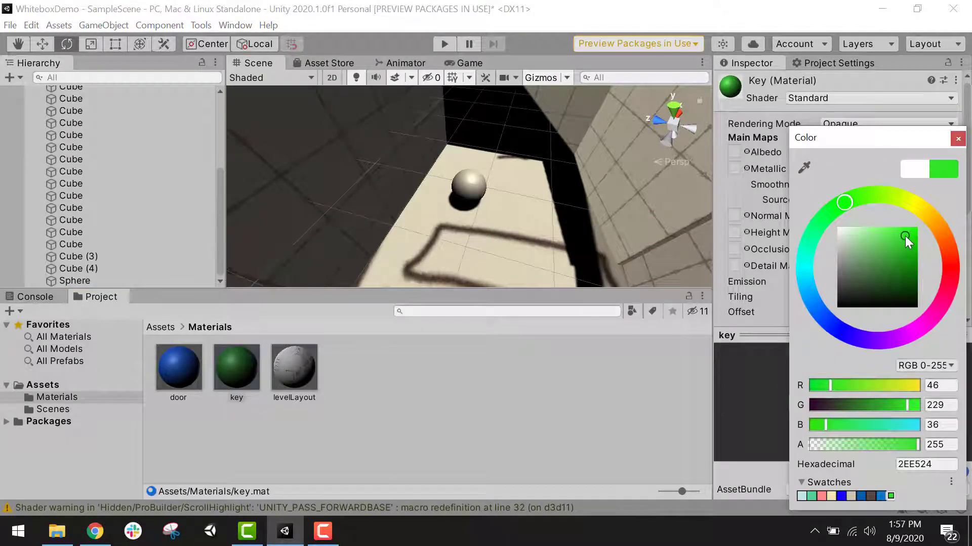
{"action": "left_click_drag", "start_coordinate": [227, 372], "coordinate": [483, 180]}
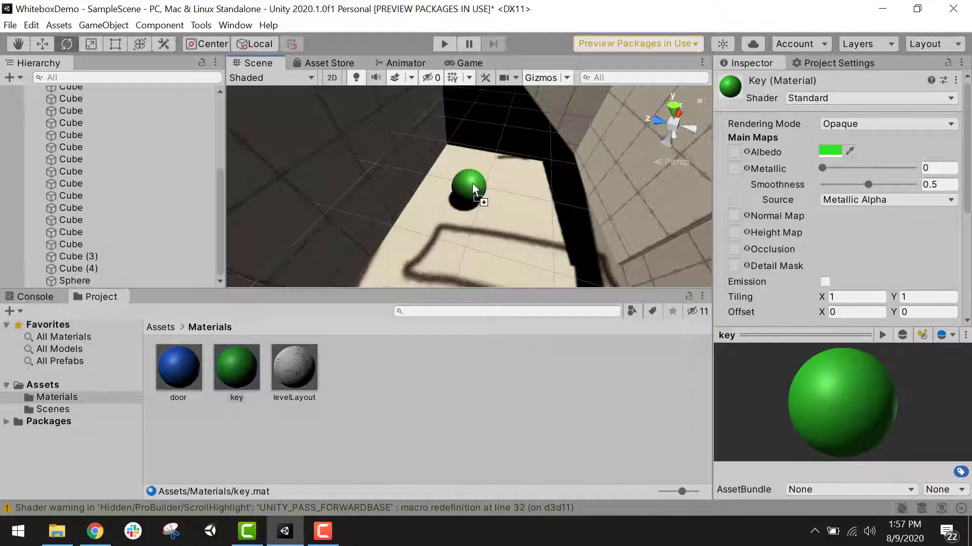
{"action": "left_click", "coordinate": [467, 190]}
Add a 3D cylinder at the dog treat drawing on the layout floor
{"action": "scroll", "coordinate": [478, 195], "scroll_direction": "down", "scroll_amount": 7}
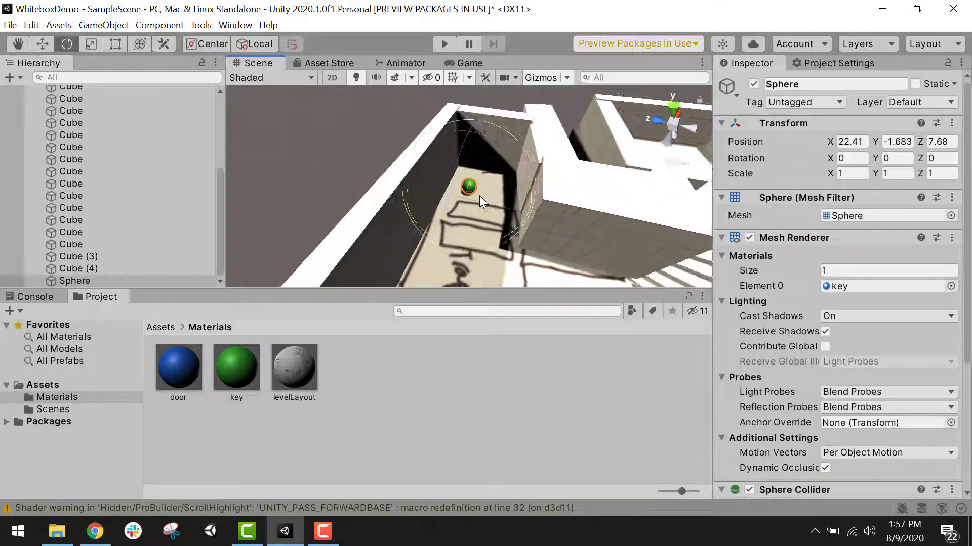
{"action": "left_click_drag", "start_coordinate": [479, 195], "coordinate": [562, 225], "text": "alt"}
{"action": "middle_click_drag", "start_coordinate": [562, 225], "coordinate": [426, 171]}
{"action": "left_click_drag", "start_coordinate": [475, 197], "coordinate": [600, 252], "text": "alt"}
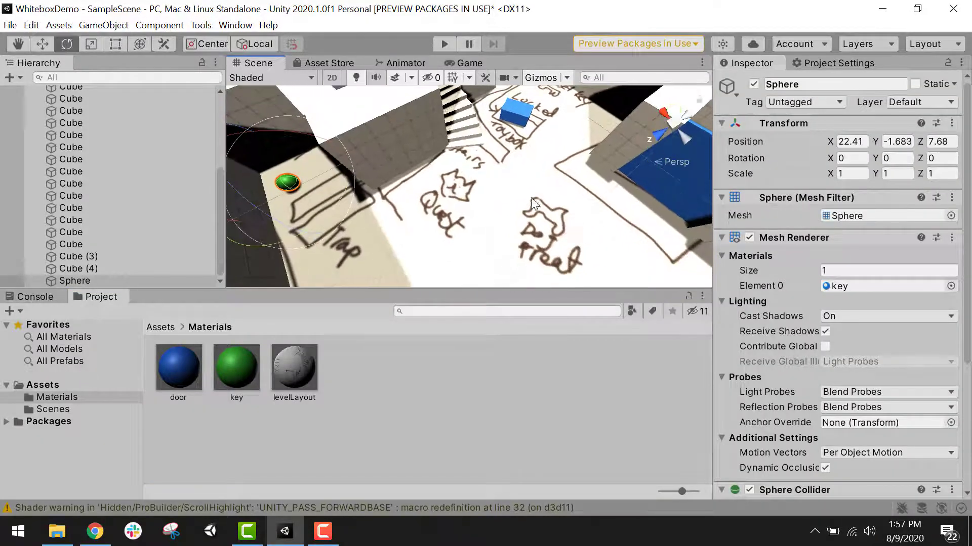
{"action": "scroll", "coordinate": [582, 166], "scroll_direction": "up", "scroll_amount": 6}
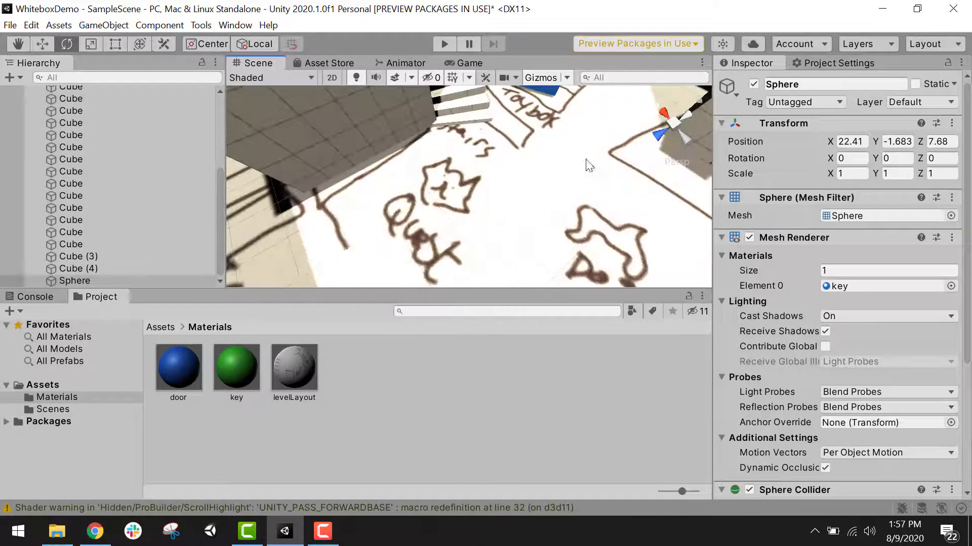
{"action": "middle_click_drag", "start_coordinate": [663, 225], "coordinate": [547, 161]}
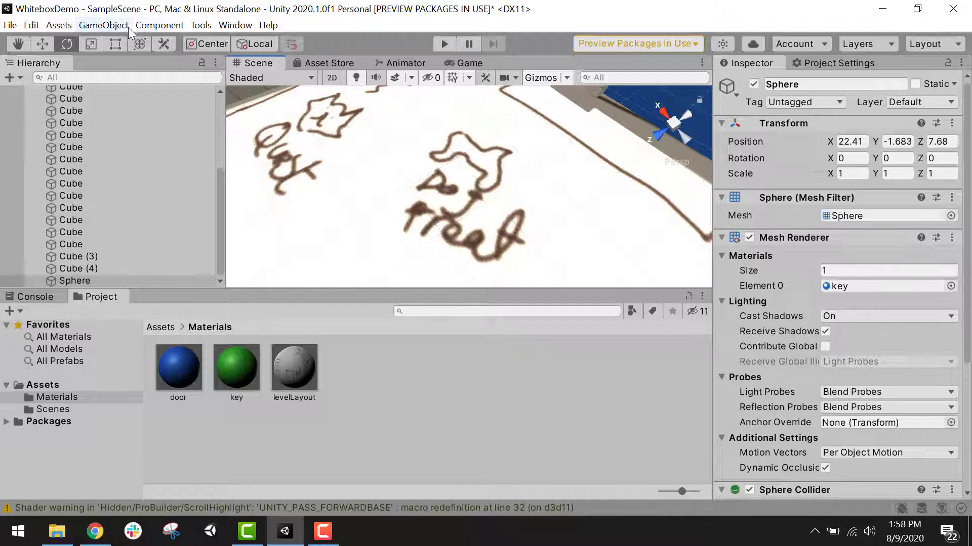
{"action": "left_click", "coordinate": [102, 25]}
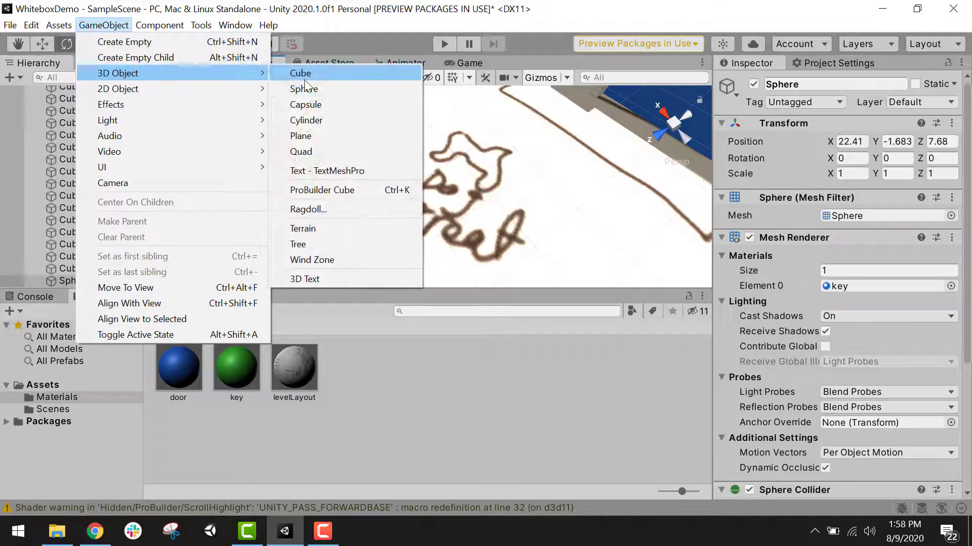
{"action": "left_click", "coordinate": [334, 118]}
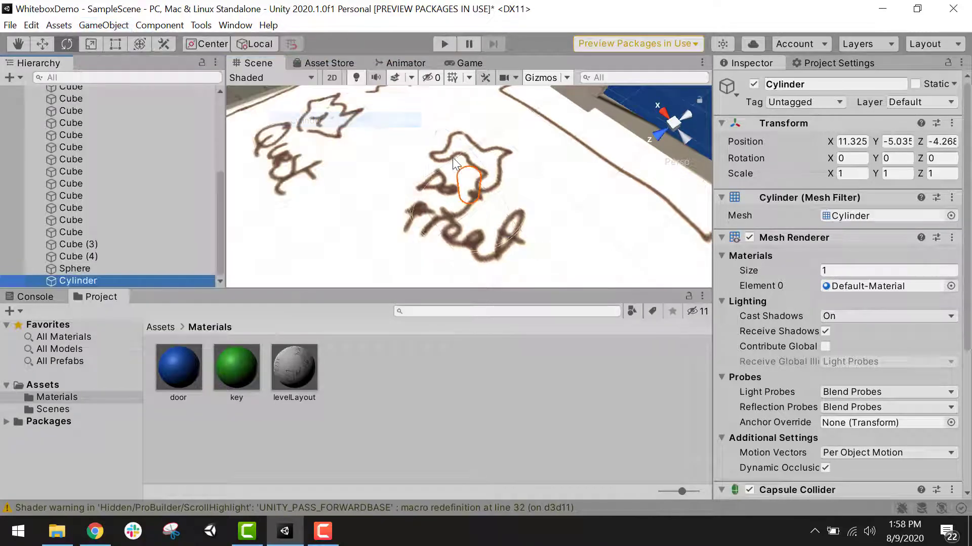
Flatten the cylinder to about 0.129 on Y, raise it to about Y -0.85 and stand it upright at about 89.89 on X
{"action": "scroll", "coordinate": [415, 153], "scroll_direction": "down", "scroll_amount": 2}
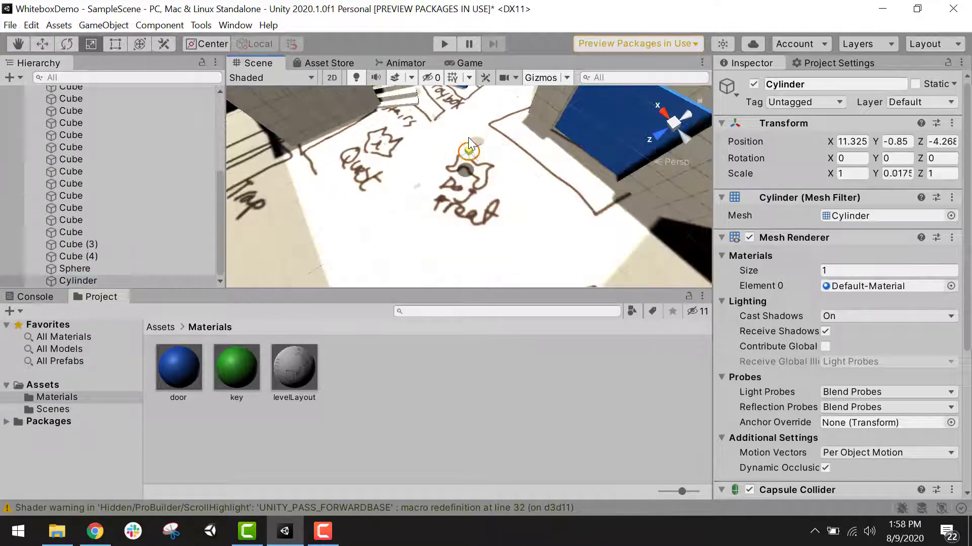
{"action": "left_click_drag", "start_coordinate": [469, 138], "coordinate": [468, 133]}
{"action": "left_click", "coordinate": [72, 43]}
{"action": "left_click_drag", "start_coordinate": [448, 170], "coordinate": [400, 440]}
Create a new material named collectable in the Materials folder
{"action": "scroll", "coordinate": [486, 246], "scroll_direction": "up", "scroll_amount": 5}
{"action": "right_click_drag", "start_coordinate": [540, 196], "coordinate": [531, 152]}
{"action": "right_click", "coordinate": [379, 373]}
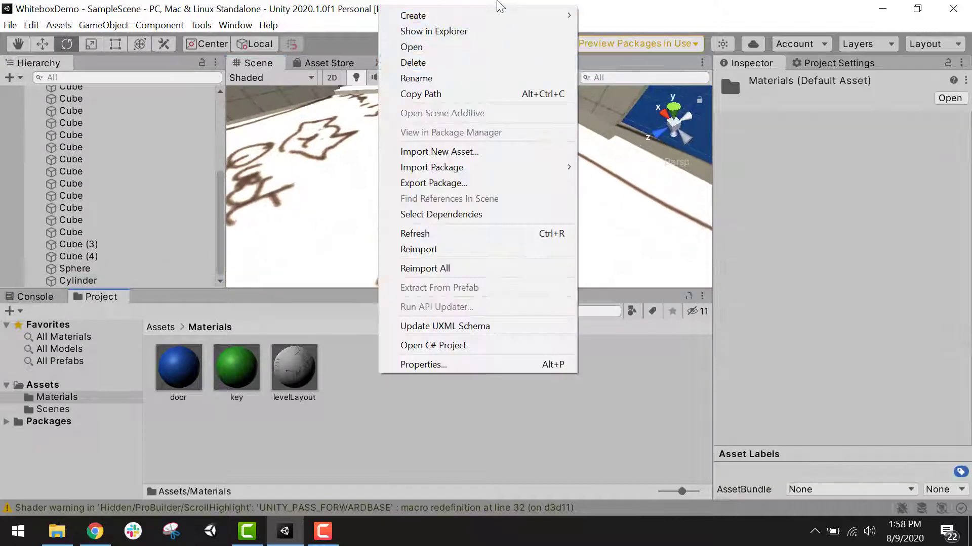
{"action": "mouse_move", "coordinate": [557, 20]}
{"action": "left_click", "coordinate": [650, 216]}
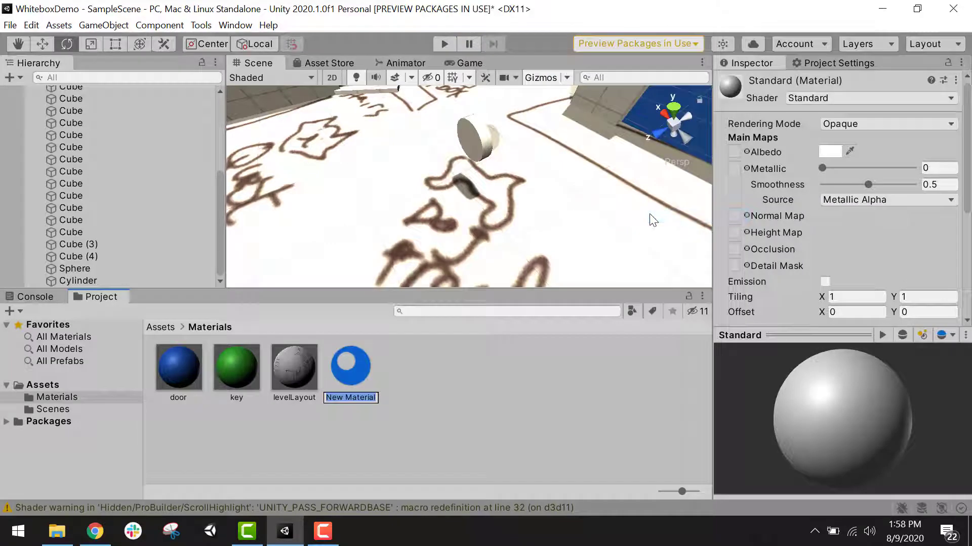
{"action": "type", "text": "collectable"}
{"action": "key", "text": "Return"}
Set the collectable material's albedo to yellow (FFE100) and apply it to the cylinder above the dog treat drawing
{"action": "left_click", "coordinate": [828, 151]}
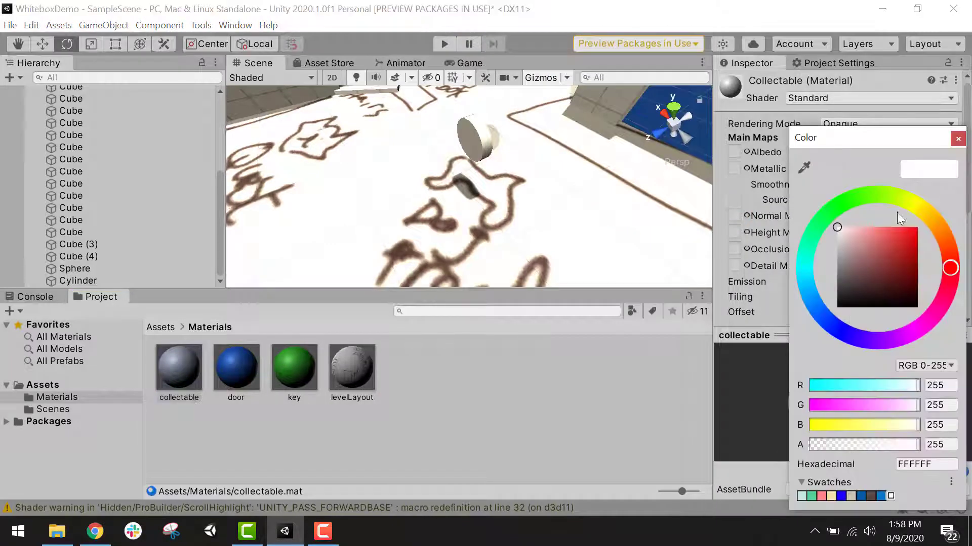
{"action": "left_click", "coordinate": [926, 211]}
{"action": "left_click", "coordinate": [921, 225]}
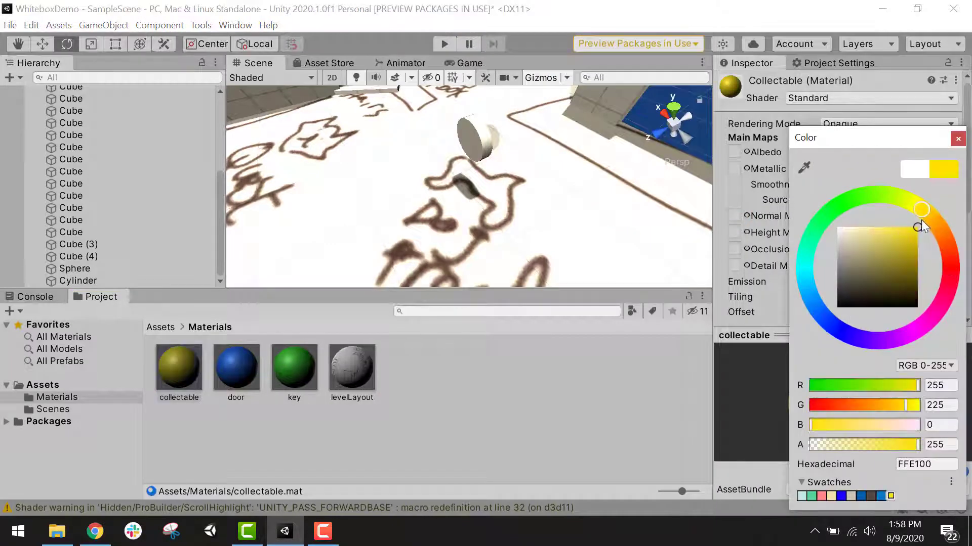
{"action": "left_click", "coordinate": [958, 138]}
{"action": "left_click_drag", "start_coordinate": [179, 369], "coordinate": [400, 184]}
{"action": "left_click_drag", "start_coordinate": [493, 135], "coordinate": [481, 137]}
Create a folder named Prefabs in the project's root Assets folder
{"action": "scroll", "coordinate": [484, 152], "scroll_direction": "down", "scroll_amount": 5}
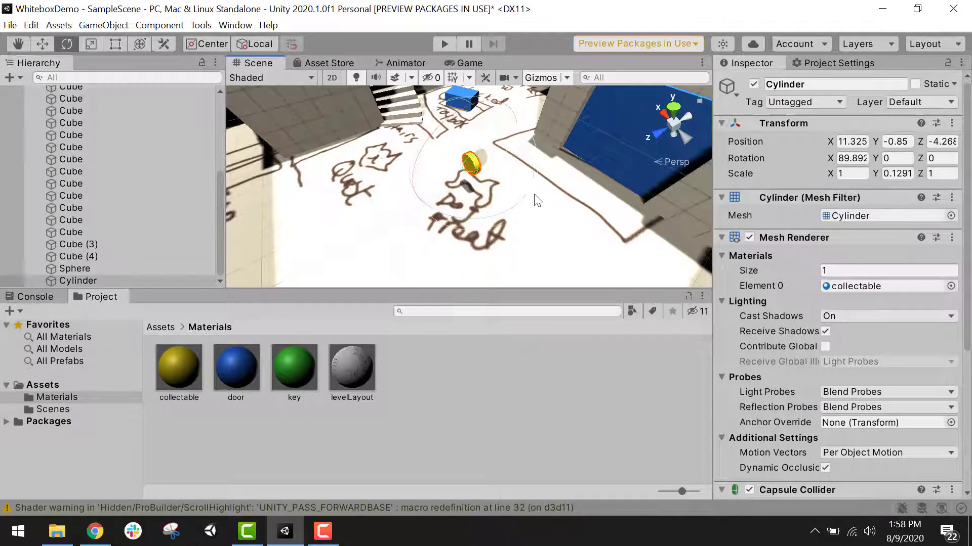
{"action": "left_click_drag", "start_coordinate": [538, 201], "coordinate": [158, 297], "text": "alt"}
{"action": "left_click", "coordinate": [156, 327]}
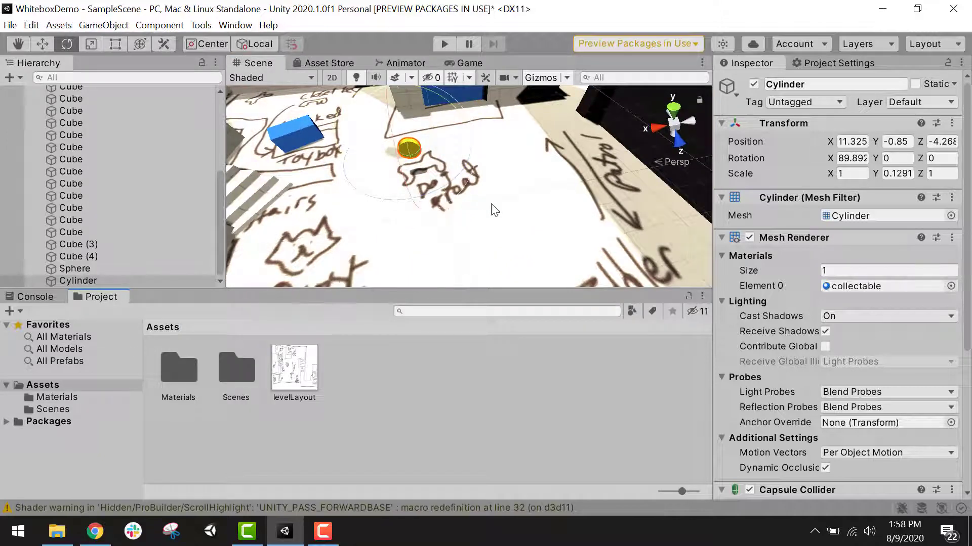
{"action": "scroll", "coordinate": [492, 204], "scroll_direction": "down", "scroll_amount": 3}
{"action": "left_click_drag", "start_coordinate": [491, 205], "coordinate": [421, 232], "text": "alt"}
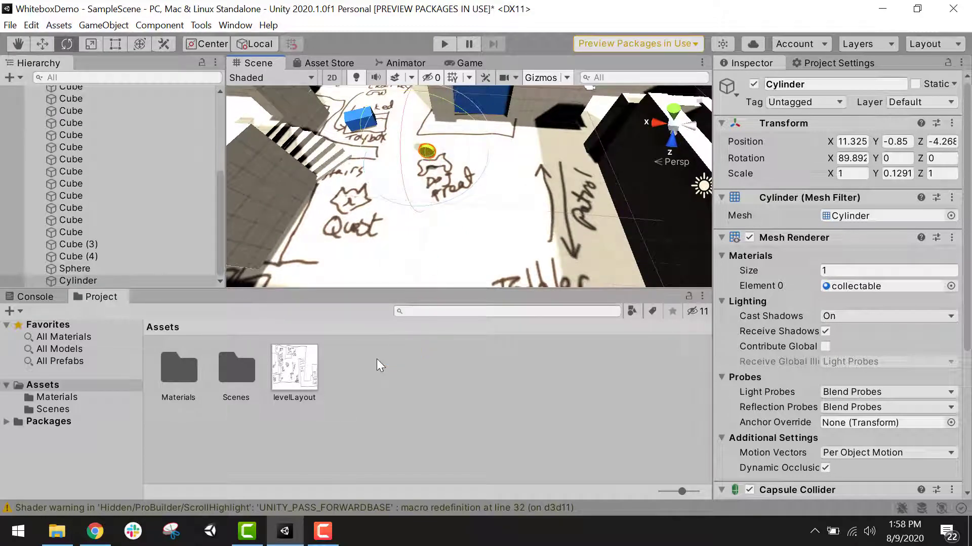
{"action": "right_click", "coordinate": [361, 381]}
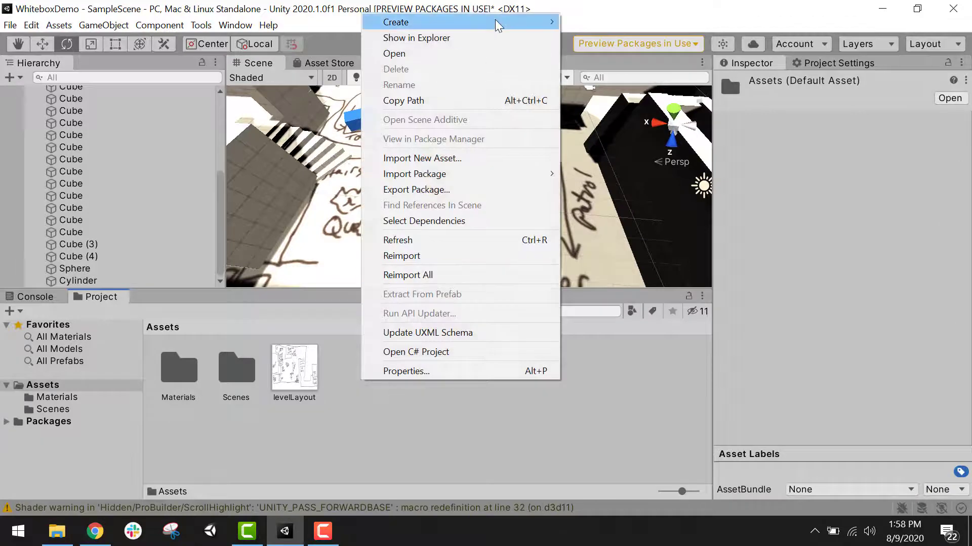
{"action": "mouse_move", "coordinate": [495, 20]}
{"action": "left_click", "coordinate": [592, 33]}
{"action": "type", "text": "Pra"}
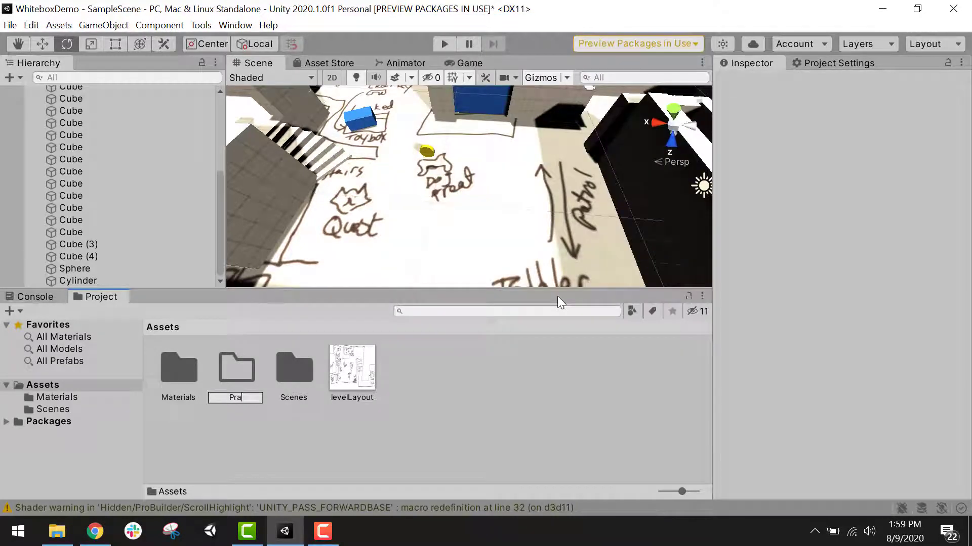
{"action": "type", "text": "efabs"}
{"action": "key", "text": "Return"}
Rename the cylinder as Collectable and save it as a prefab in the Prefabs folder
{"action": "left_click", "coordinate": [95, 281]}
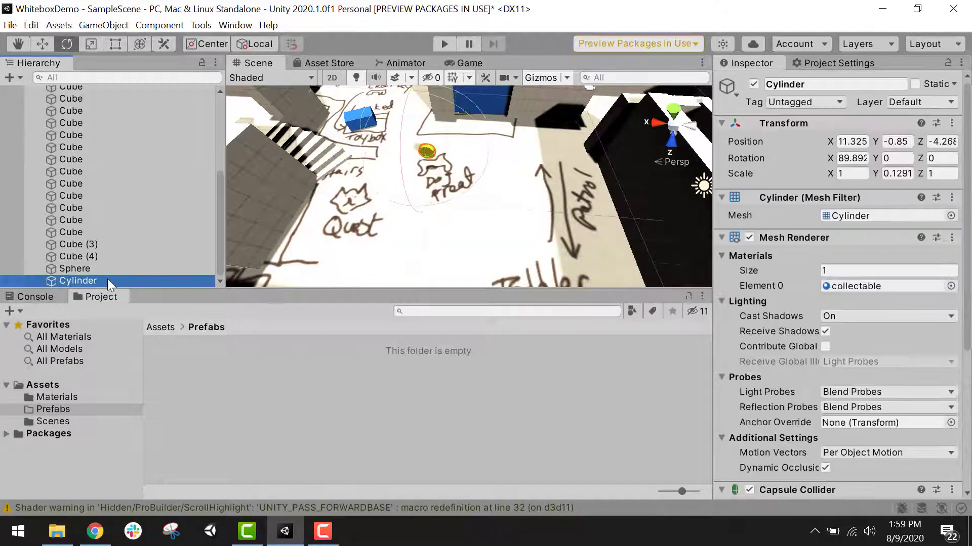
{"action": "left_click", "coordinate": [108, 278]}
{"action": "type", "text": "Collectable"}
{"action": "key", "text": "Return"}
{"action": "left_click_drag", "start_coordinate": [107, 278], "coordinate": [205, 423]}
{"action": "scroll", "coordinate": [463, 147], "scroll_direction": "up", "scroll_amount": 3}
{"action": "left_click_drag", "start_coordinate": [168, 366], "coordinate": [215, 368]}
{"action": "scroll", "coordinate": [526, 247], "scroll_direction": "down", "scroll_amount": 4}
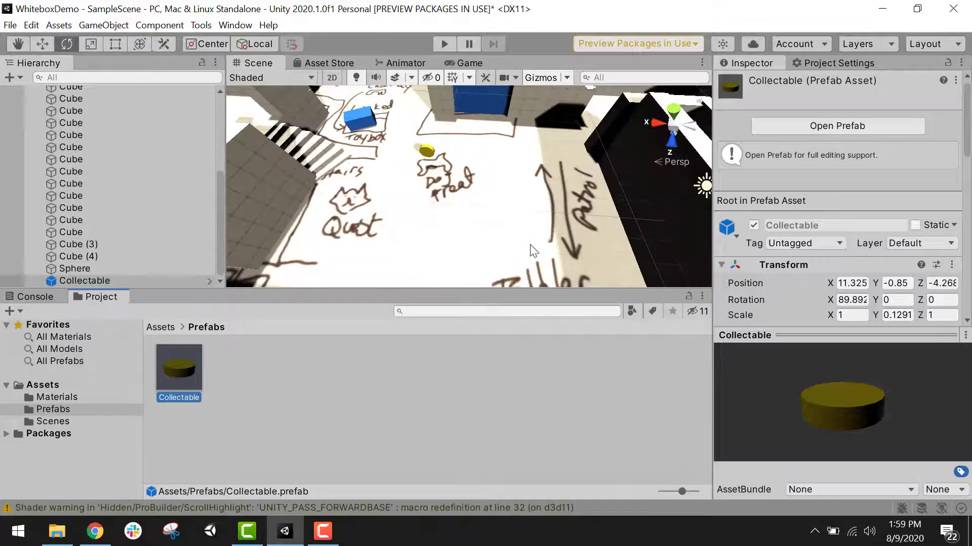
Place two Collectable prefab copies, one beyond the toy box and one in the closet at about X 2.01, Y -1.73, Z -12.96
{"action": "right_click_drag", "start_coordinate": [533, 248], "coordinate": [267, 254]}
{"action": "right_click_drag", "start_coordinate": [533, 231], "coordinate": [781, 219]}
{"action": "middle_click_drag", "start_coordinate": [376, 160], "coordinate": [461, 253]}
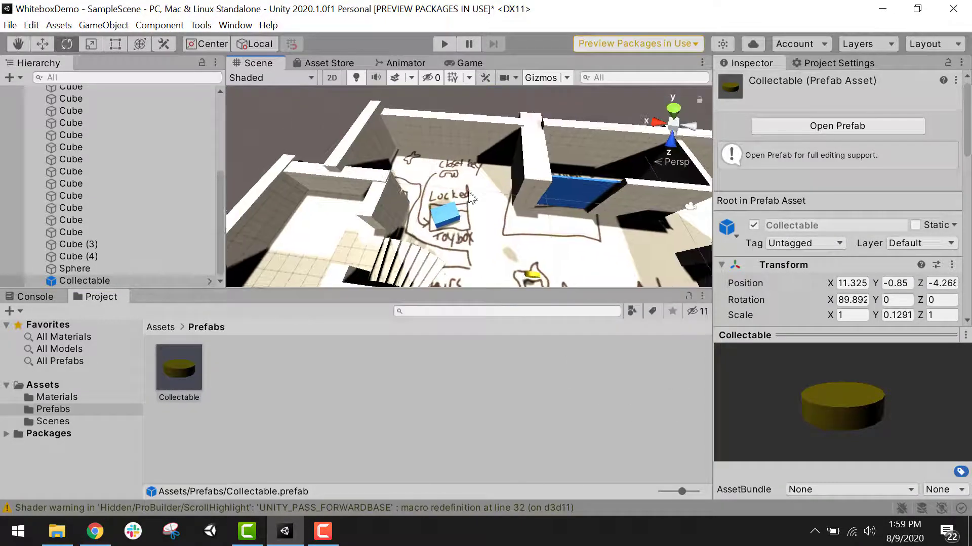
{"action": "scroll", "coordinate": [478, 217], "scroll_direction": "up", "scroll_amount": 4}
{"action": "right_click_drag", "start_coordinate": [486, 189], "coordinate": [429, 177]}
{"action": "left_click_drag", "start_coordinate": [172, 378], "coordinate": [546, 175]}
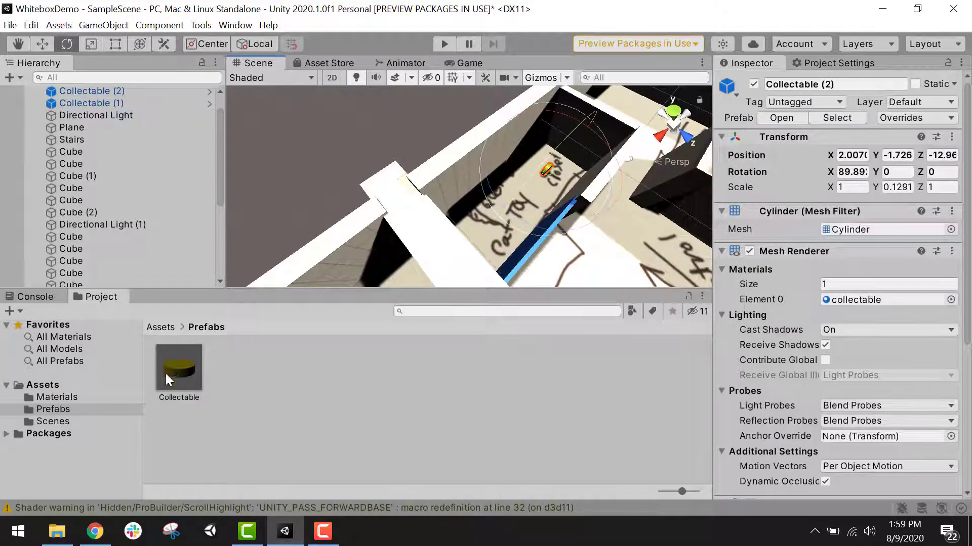
Place another Collectable prefab in the far room corner, at about X -7.68, Y -1.73, Z -13.75
{"action": "mouse_move", "coordinate": [548, 231]}
{"action": "left_mouse_down", "text": "alt"}
{"action": "mouse_move", "coordinate": [471, 247]}
{"action": "mouse_move", "coordinate": [626, 250]}
{"action": "left_mouse_up", "text": "alt"}
{"action": "middle_click_drag", "start_coordinate": [592, 233], "coordinate": [479, 285]}
{"action": "left_click_drag", "start_coordinate": [178, 368], "coordinate": [303, 196]}
{"action": "left_click_drag", "start_coordinate": [651, 241], "coordinate": [460, 188], "text": "alt"}
{"action": "middle_click_drag", "start_coordinate": [460, 188], "coordinate": [607, 293]}
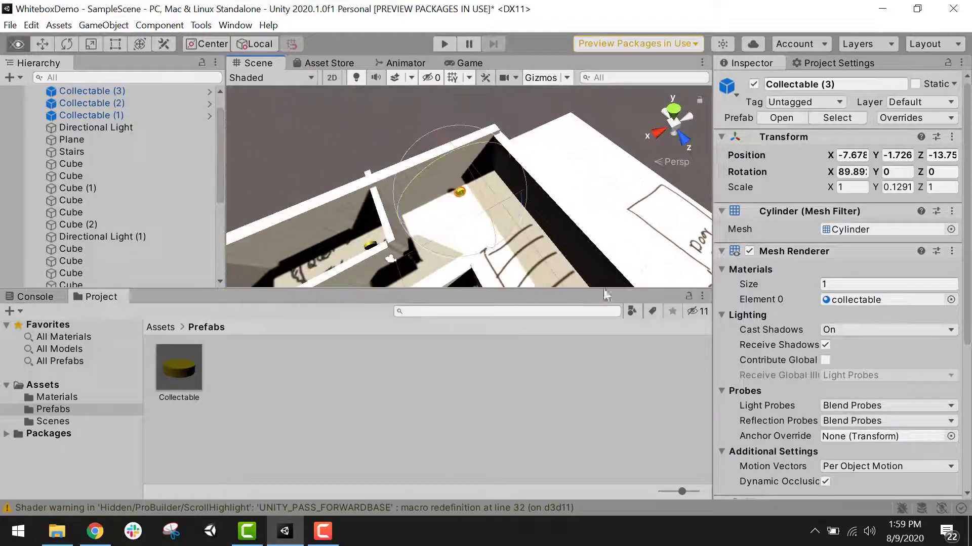
Place two more Collectable prefabs, at about X -10.14, Y -1.73, Z 10.11 and about X -0.25, Y -1.73, Z 7.27
{"action": "left_click", "coordinate": [44, 37]}
{"action": "left_click_drag", "start_coordinate": [494, 245], "coordinate": [503, 259]}
{"action": "left_click_drag", "start_coordinate": [418, 230], "coordinate": [723, 247]}
{"action": "middle_click_drag", "start_coordinate": [493, 183], "coordinate": [422, 192], "text": "alt"}
{"action": "left_click_drag", "start_coordinate": [173, 384], "coordinate": [697, 135]}
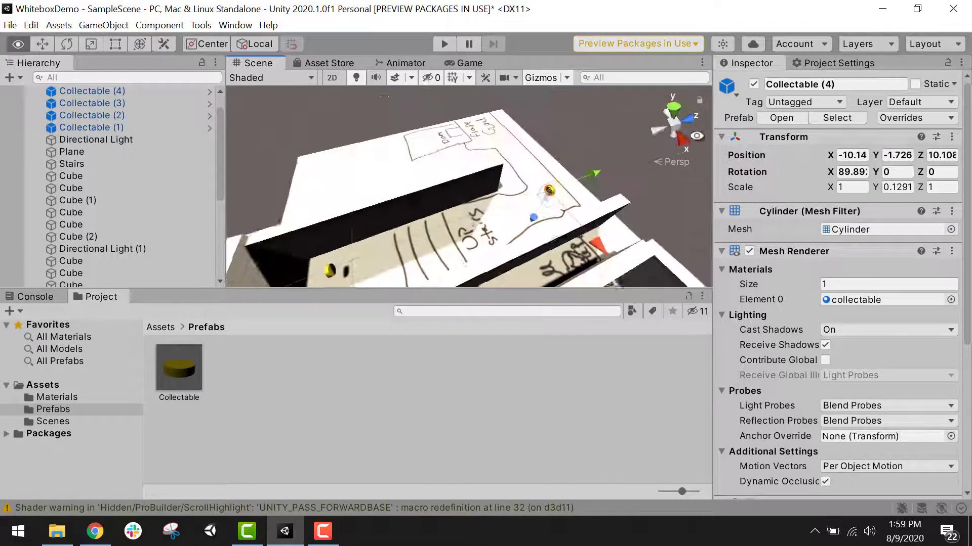
{"action": "left_click_drag", "start_coordinate": [537, 220], "coordinate": [537, 213]}
{"action": "left_click_drag", "start_coordinate": [344, 202], "coordinate": [552, 206], "text": "alt"}
{"action": "middle_click_drag", "start_coordinate": [456, 174], "coordinate": [364, 165], "text": "alt"}
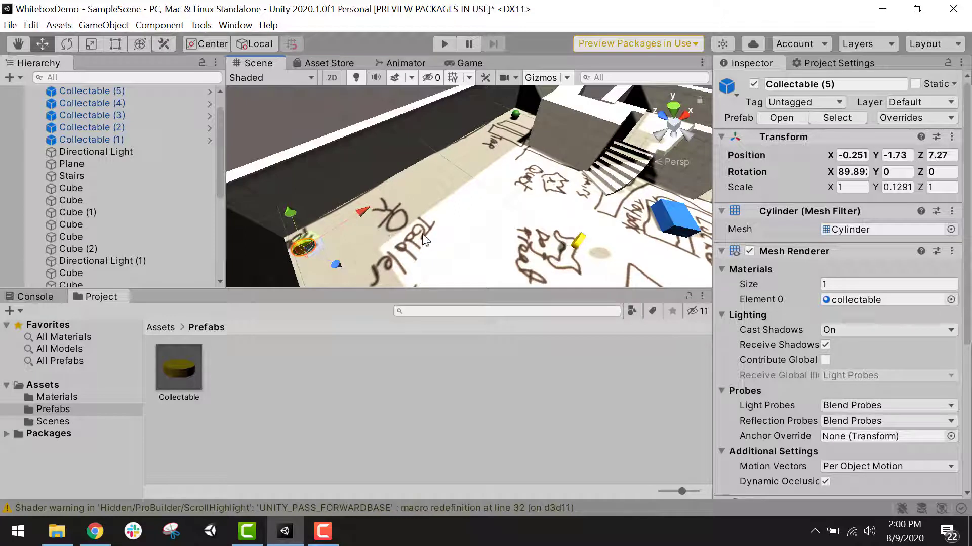
Add a 3D capsule and place it on the Toddler drawing
{"action": "left_click", "coordinate": [105, 25]}
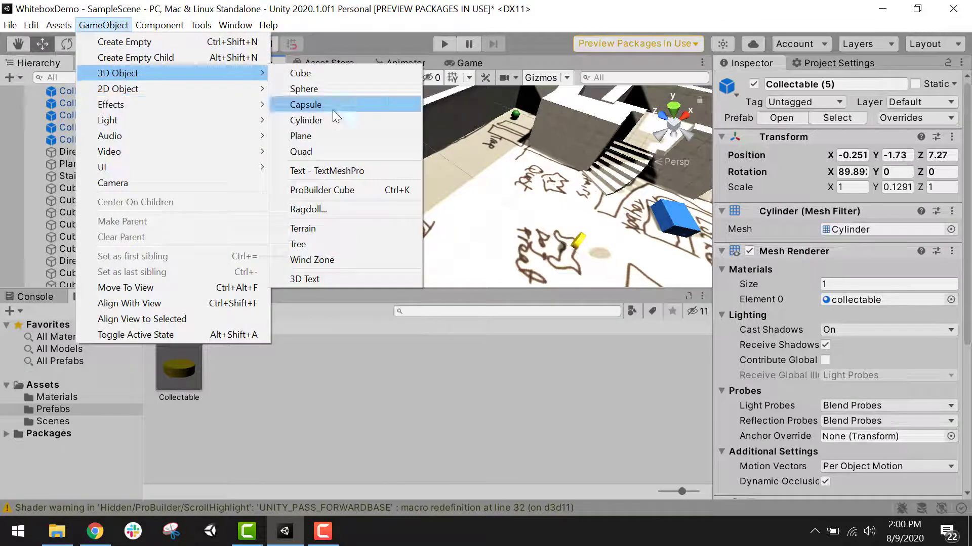
{"action": "left_click", "coordinate": [329, 107]}
{"action": "scroll", "coordinate": [502, 190], "scroll_direction": "down", "scroll_amount": 5}
Create a new material named damage in the Materials folder
{"action": "left_click", "coordinate": [57, 397]}
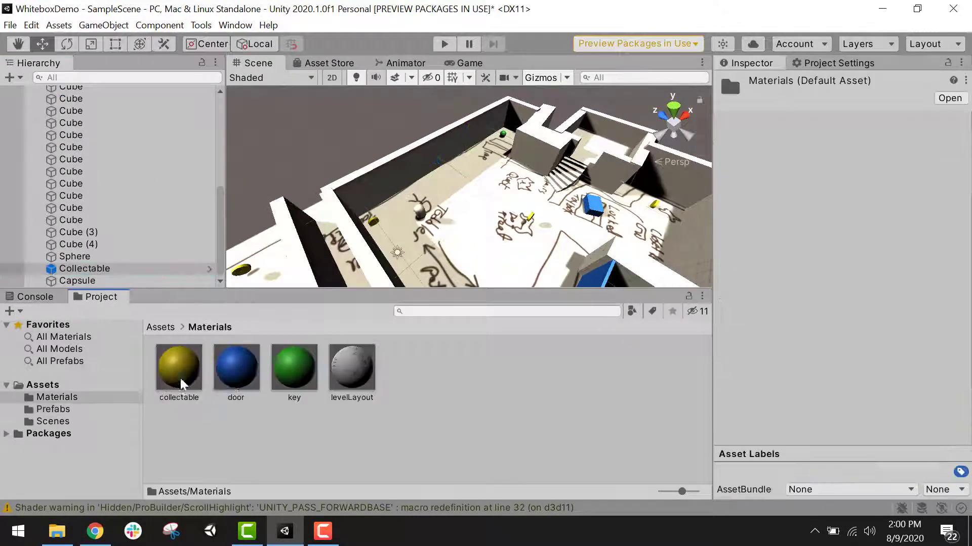
{"action": "right_click", "coordinate": [356, 428]}
{"action": "mouse_move", "coordinate": [452, 72]}
{"action": "left_click", "coordinate": [578, 380]}
{"action": "type", "text": "d"}
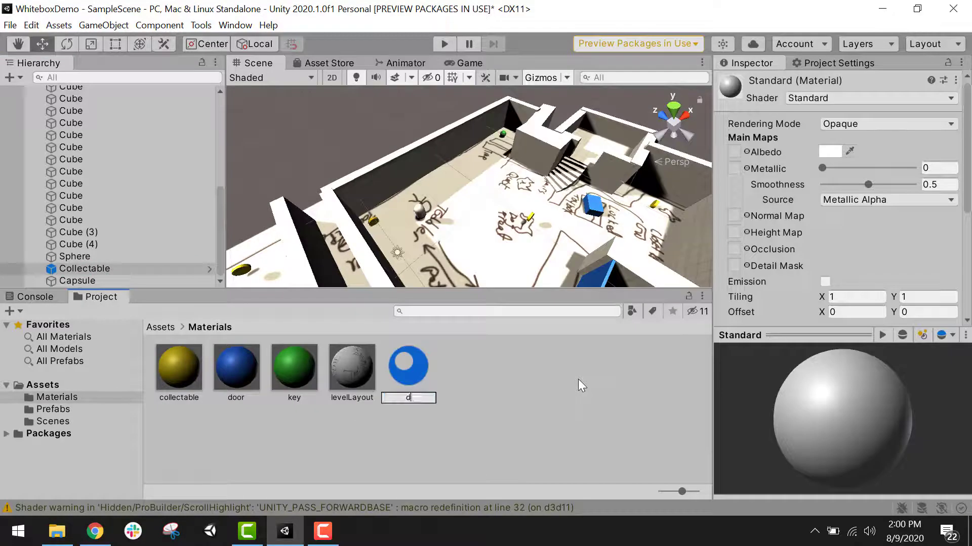
{"action": "type", "text": "amage"}
{"action": "key", "text": "Return"}
Set the damage material's albedo to red (E72020) and apply it to the capsule on the Toddler drawing
{"action": "scroll", "coordinate": [447, 208], "scroll_direction": "up", "scroll_amount": 4}
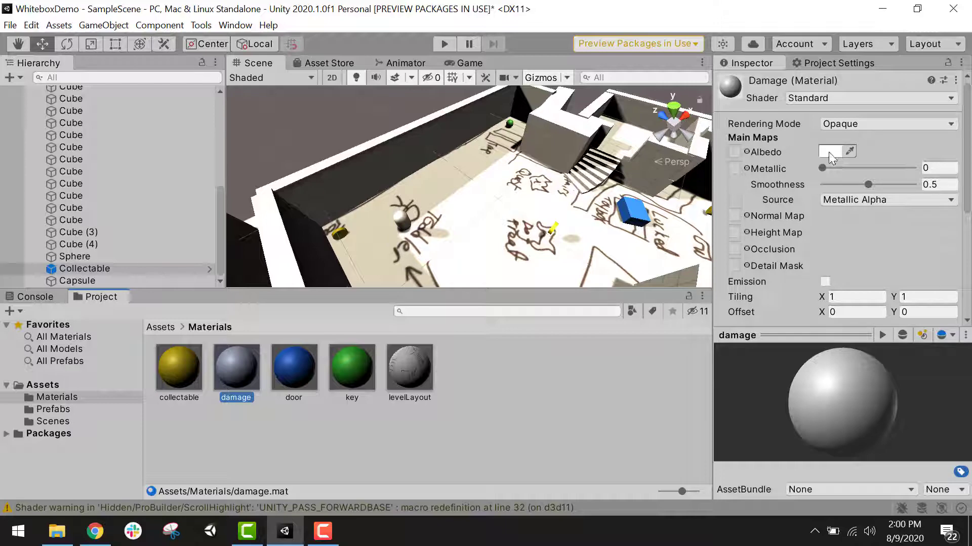
{"action": "left_click", "coordinate": [830, 151]}
{"action": "left_click_drag", "start_coordinate": [905, 253], "coordinate": [909, 239]}
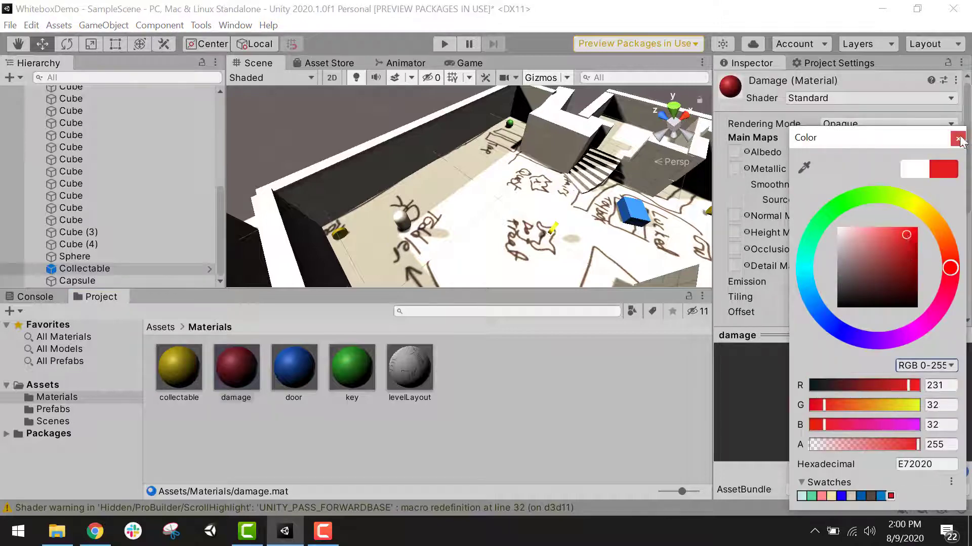
{"action": "left_click", "coordinate": [958, 139]}
Add a 3D cube and move it onto the Trap drawing, at about X 19.11, Y -2.01, Z 6.21
{"action": "left_click", "coordinate": [103, 25]}
{"action": "mouse_move", "coordinate": [119, 69]}
{"action": "left_click", "coordinate": [295, 69]}
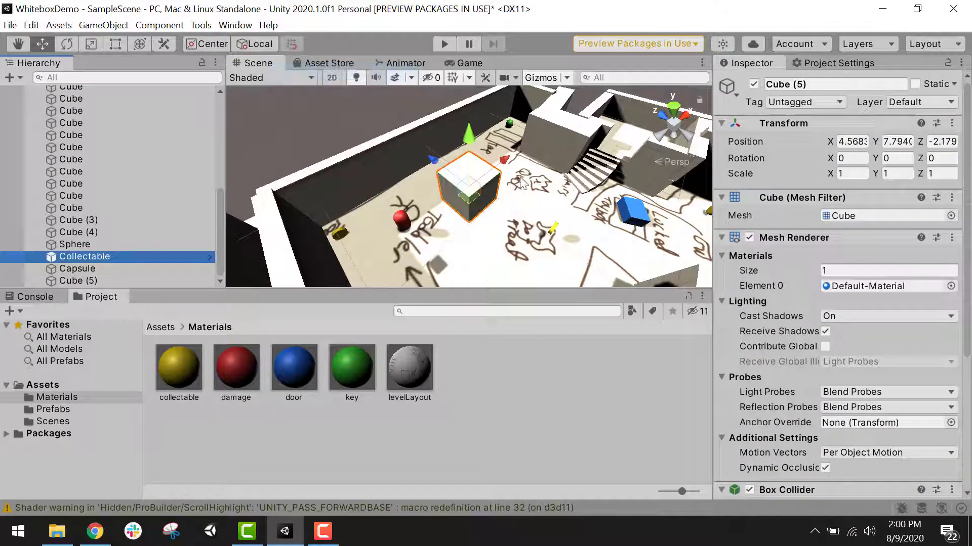
{"action": "left_click_drag", "start_coordinate": [468, 148], "coordinate": [461, 355]}
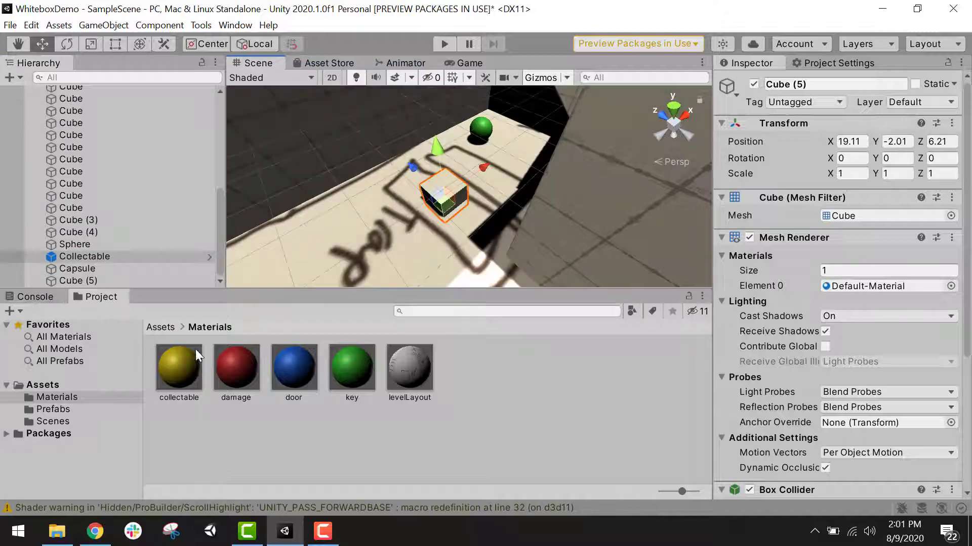
Apply the damage material to the cube on the Trap drawing and lower it to about Y -2.25
{"action": "left_click_drag", "start_coordinate": [235, 366], "coordinate": [468, 198]}
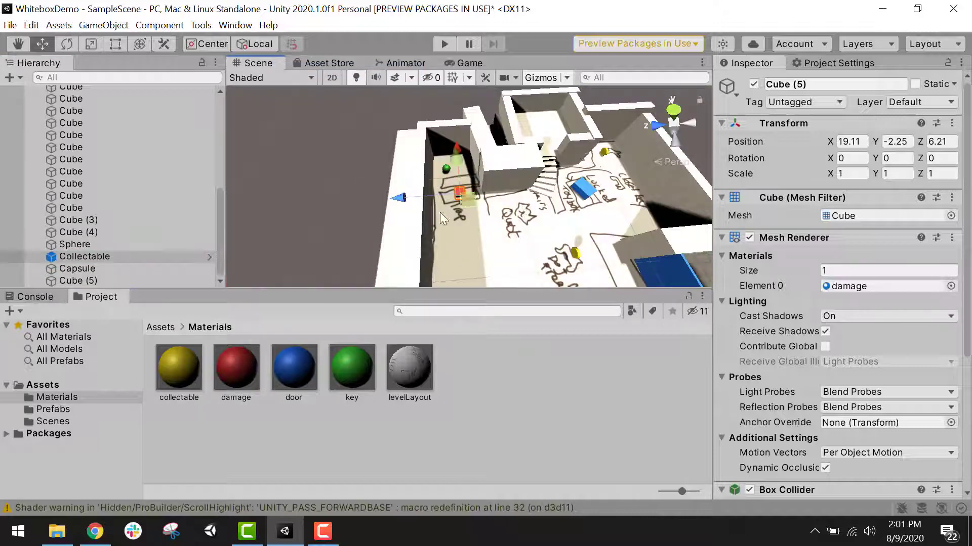
{"action": "right_click_drag", "start_coordinate": [439, 211], "coordinate": [438, 197]}
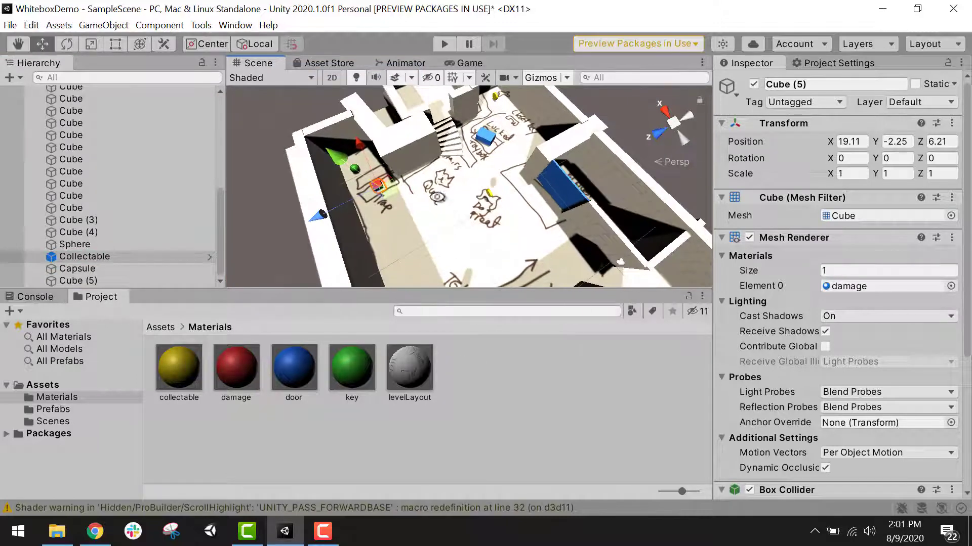
Add a 3D capsule and place it beside the Quest drawing, at about X 15.2, Y -1.4, Z 0.12
{"action": "scroll", "coordinate": [418, 179], "scroll_direction": "up", "scroll_amount": 3}
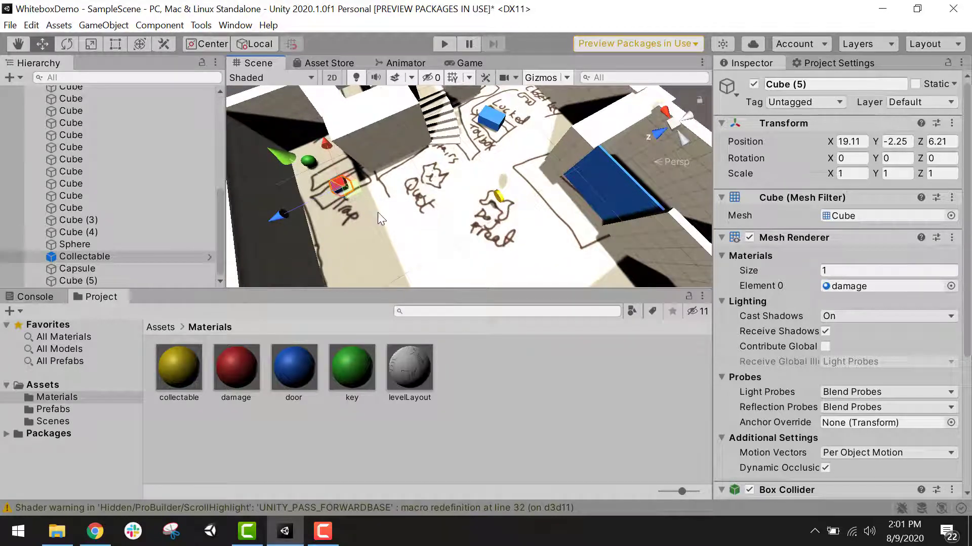
{"action": "scroll", "coordinate": [390, 212], "scroll_direction": "up", "scroll_amount": 3}
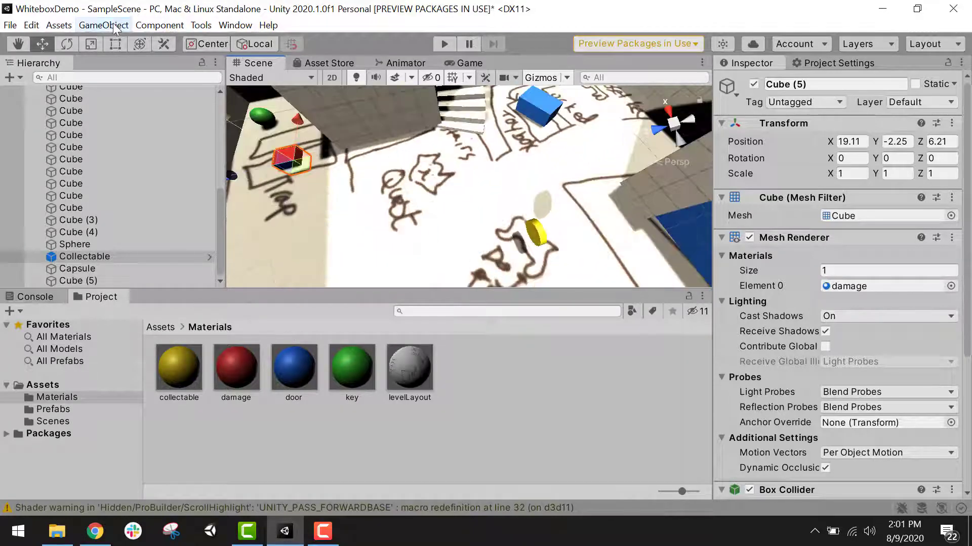
{"action": "left_click", "coordinate": [103, 25]}
{"action": "mouse_move", "coordinate": [205, 75]}
{"action": "left_click", "coordinate": [315, 105]}
{"action": "scroll", "coordinate": [354, 217], "scroll_direction": "down", "scroll_amount": 2}
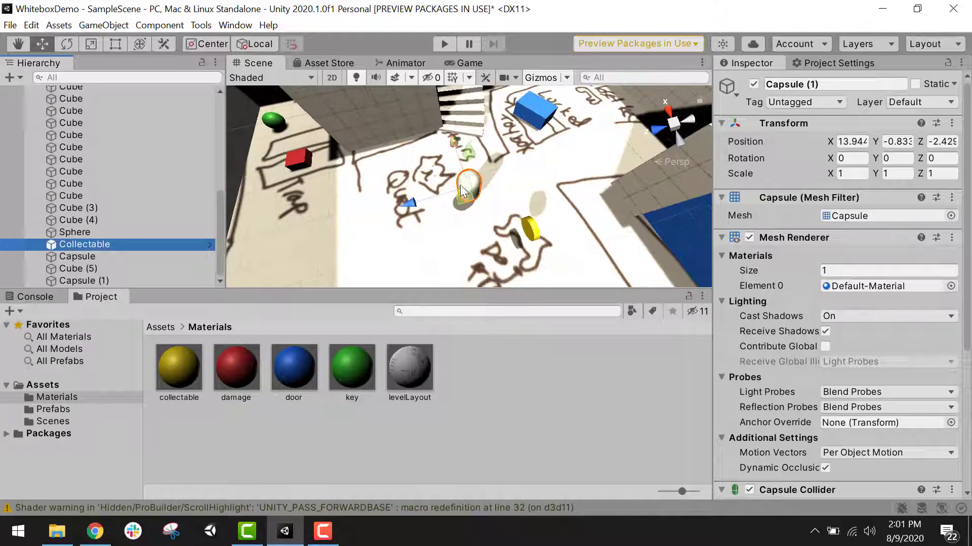
{"action": "left_click_drag", "start_coordinate": [345, 238], "coordinate": [314, 195], "text": "alt"}
Create a new material named quest in the Materials folder
{"action": "right_click", "coordinate": [465, 370]}
{"action": "mouse_move", "coordinate": [583, 19]}
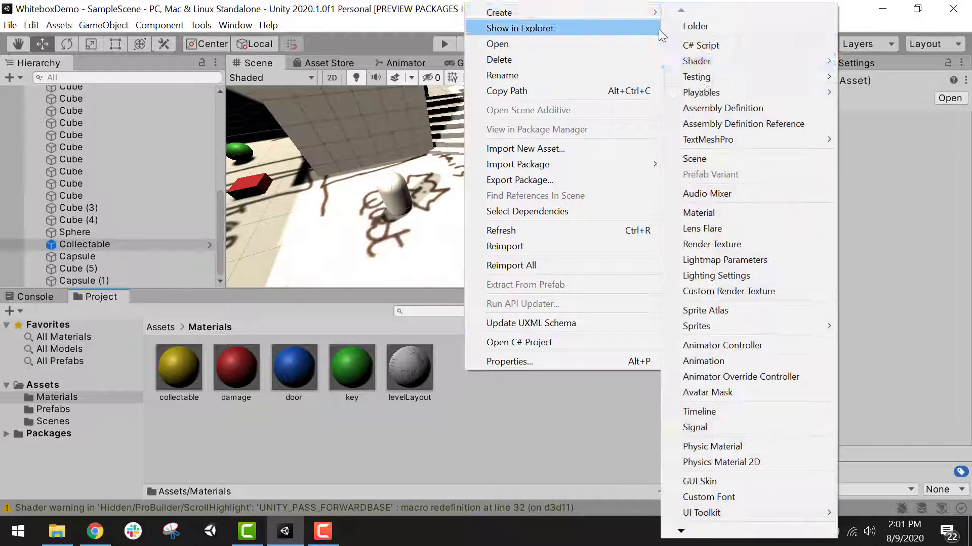
{"action": "left_click", "coordinate": [730, 207]}
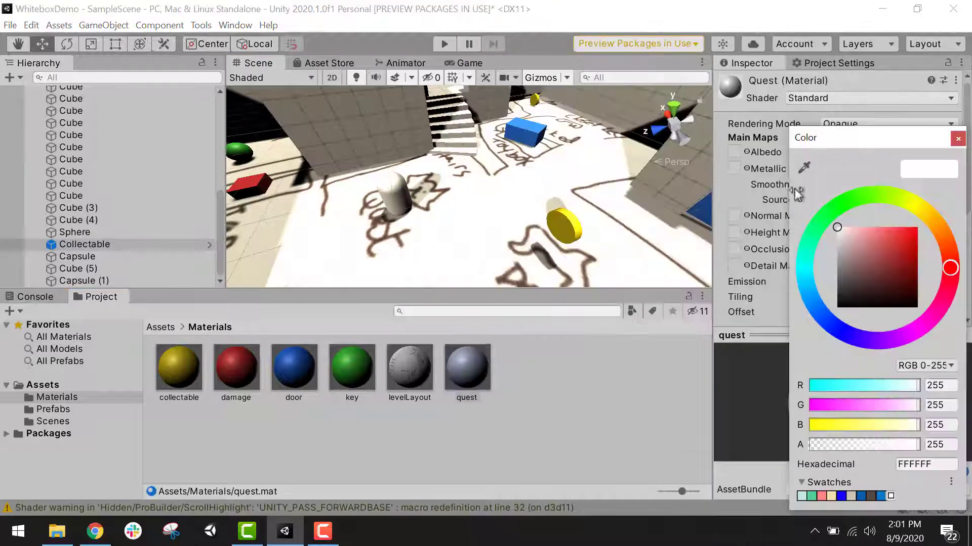
Set the quest material's albedo to magenta (D423EA) and apply it to the capsule by the Quest drawing
{"action": "left_click", "coordinate": [905, 334]}
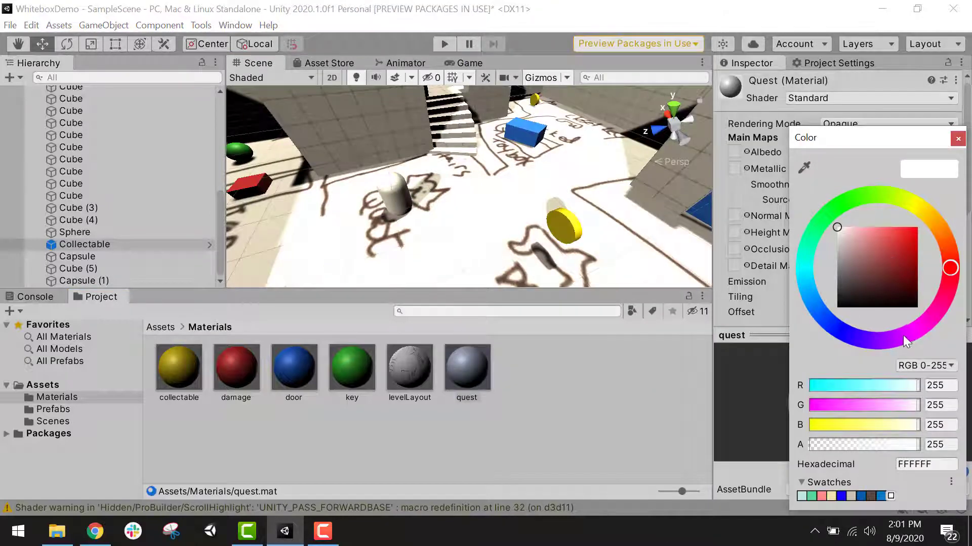
{"action": "left_click_drag", "start_coordinate": [883, 253], "coordinate": [906, 234]}
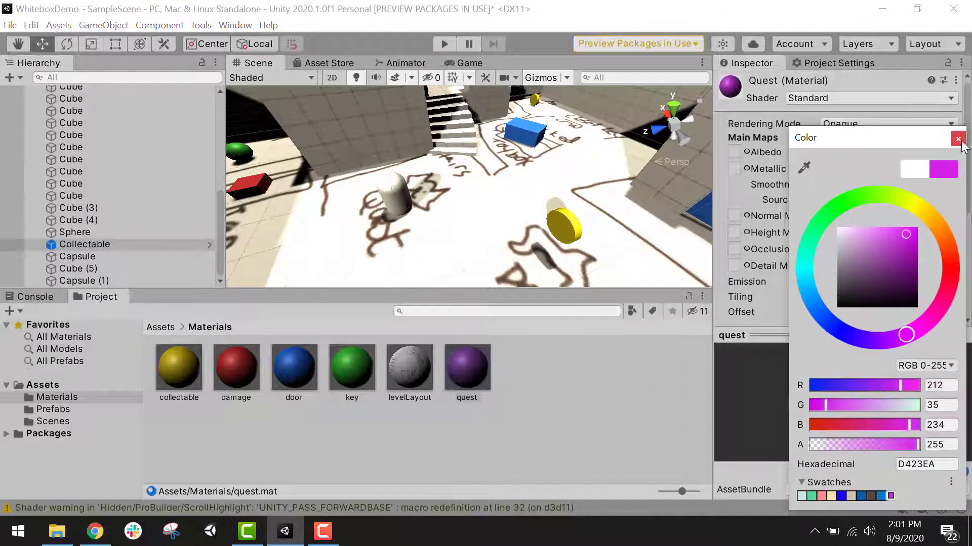
{"action": "left_click", "coordinate": [957, 139]}
{"action": "left_click_drag", "start_coordinate": [474, 377], "coordinate": [399, 216]}
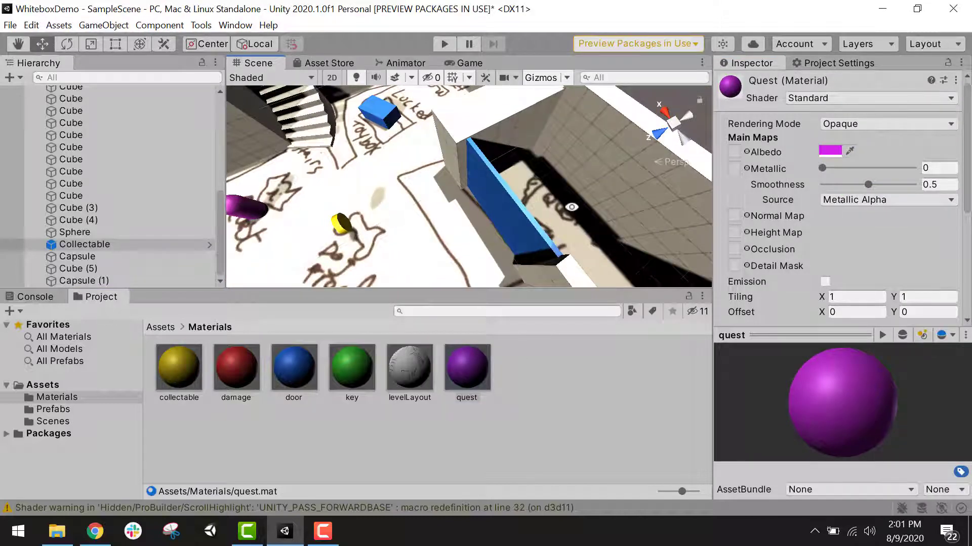
Add a 3D cylinder above the Cat Toy drawing in the closet and flatten it to a Y scale of about 0.157
{"action": "right_click_drag", "start_coordinate": [572, 207], "coordinate": [301, 174]}
{"action": "left_click", "coordinate": [270, 111]}
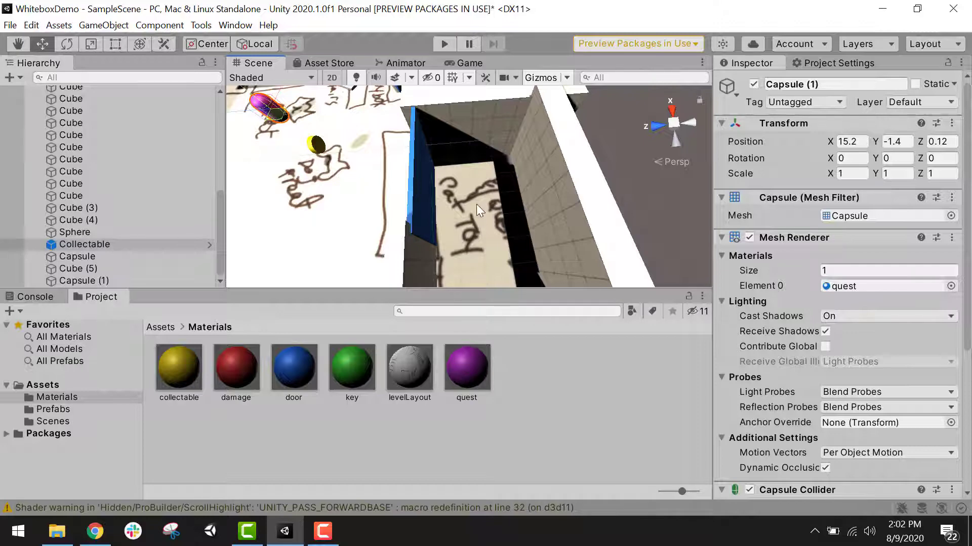
{"action": "left_click", "coordinate": [115, 25]}
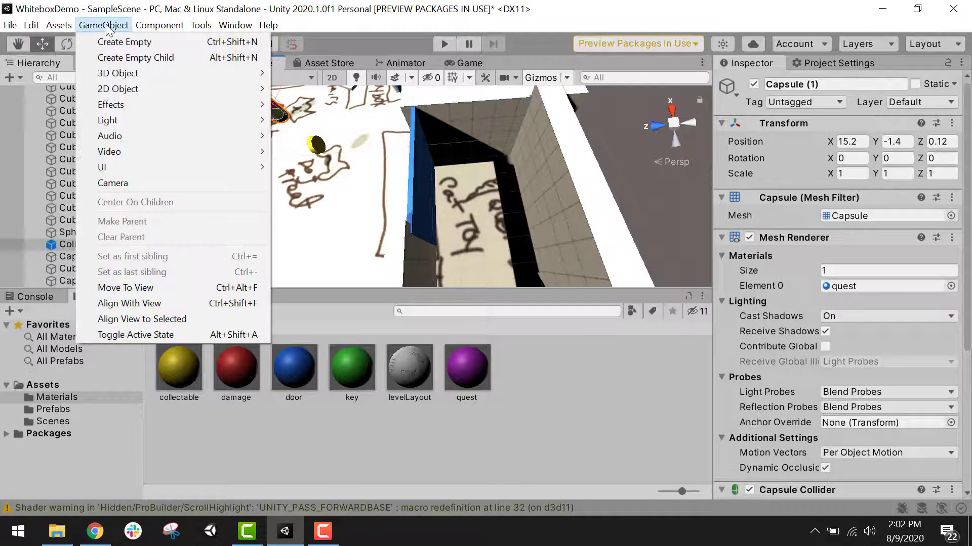
{"action": "left_click", "coordinate": [304, 119]}
{"action": "left_click_drag", "start_coordinate": [471, 235], "coordinate": [483, 161], "text": "alt"}
{"action": "left_click", "coordinate": [92, 46]}
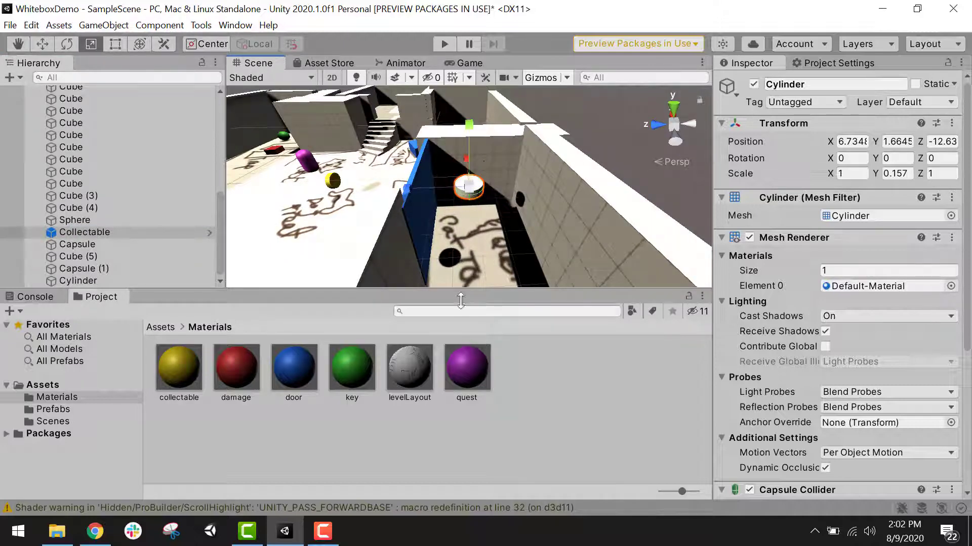
Apply the quest material to the flattened cylinder, then rotate it and settle it on the Cat Toy drawing
{"action": "left_click_drag", "start_coordinate": [468, 383], "coordinate": [461, 193]}
{"action": "key", "text": "e"}
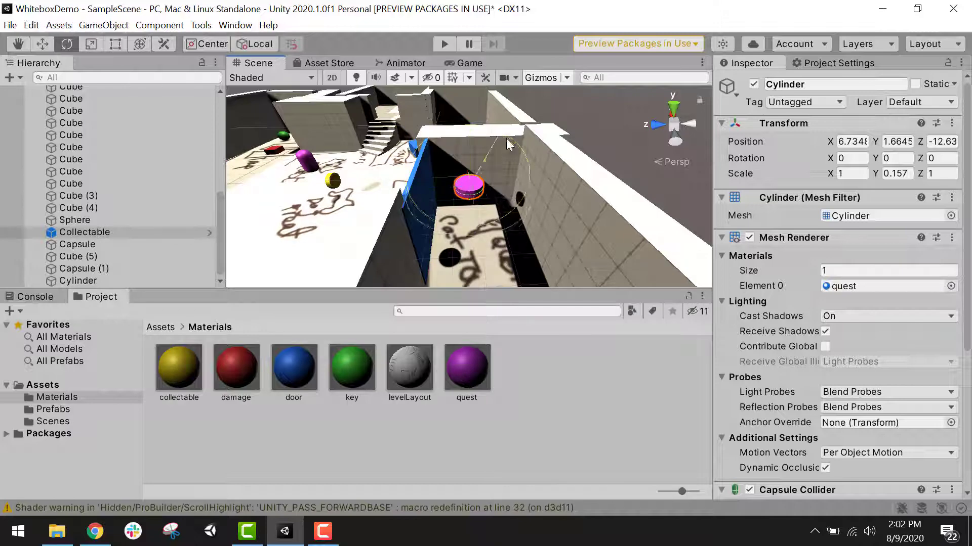
{"action": "left_click_drag", "start_coordinate": [506, 138], "coordinate": [438, 217]}
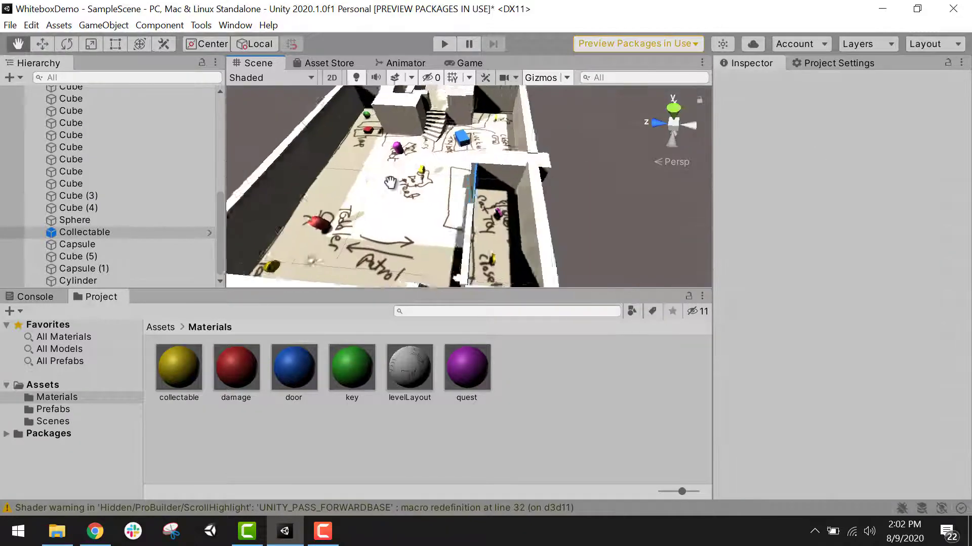
{"action": "middle_click_drag", "start_coordinate": [390, 183], "coordinate": [489, 186]}
{"action": "scroll", "coordinate": [488, 190], "scroll_direction": "down", "scroll_amount": 15}
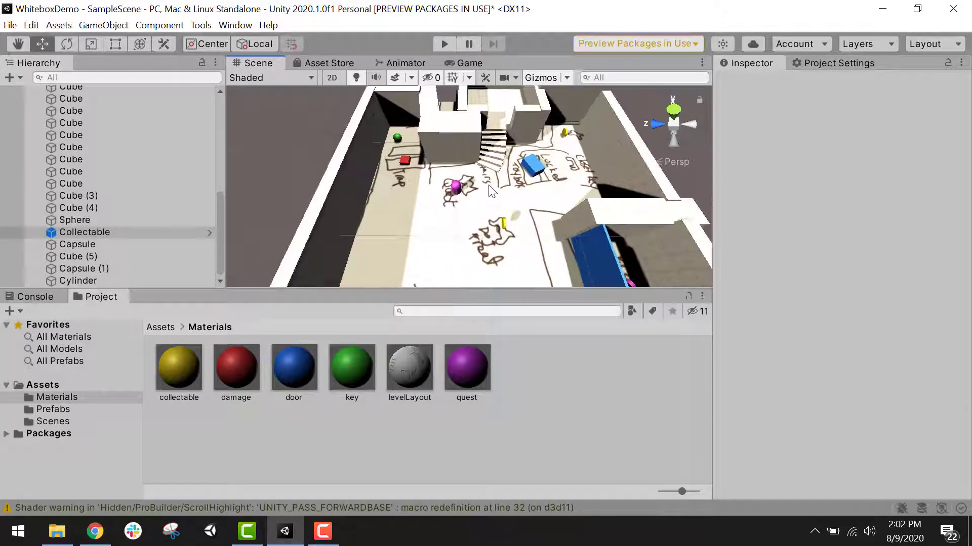
{"action": "left_click_drag", "start_coordinate": [437, 225], "coordinate": [562, 132], "text": "alt"}
{"action": "scroll", "coordinate": [318, 208], "scroll_direction": "down", "scroll_amount": 5}
{"action": "scroll", "coordinate": [545, 175], "scroll_direction": "down", "scroll_amount": 6}
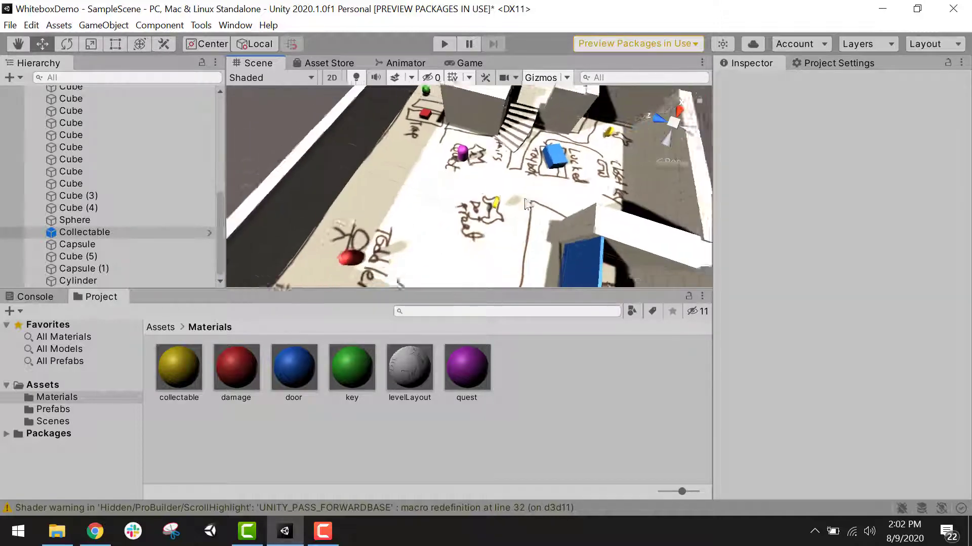
{"action": "middle_click_drag", "start_coordinate": [484, 223], "coordinate": [472, 172]}
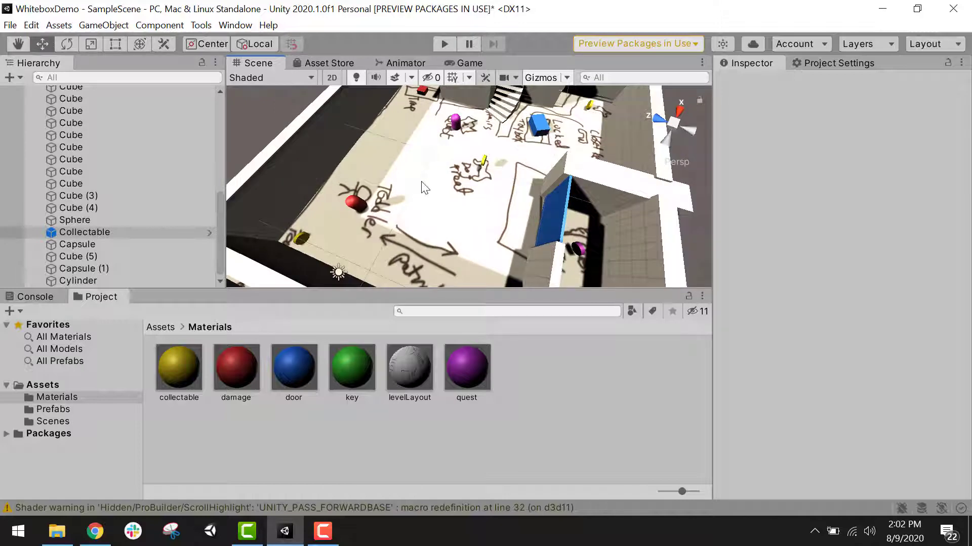